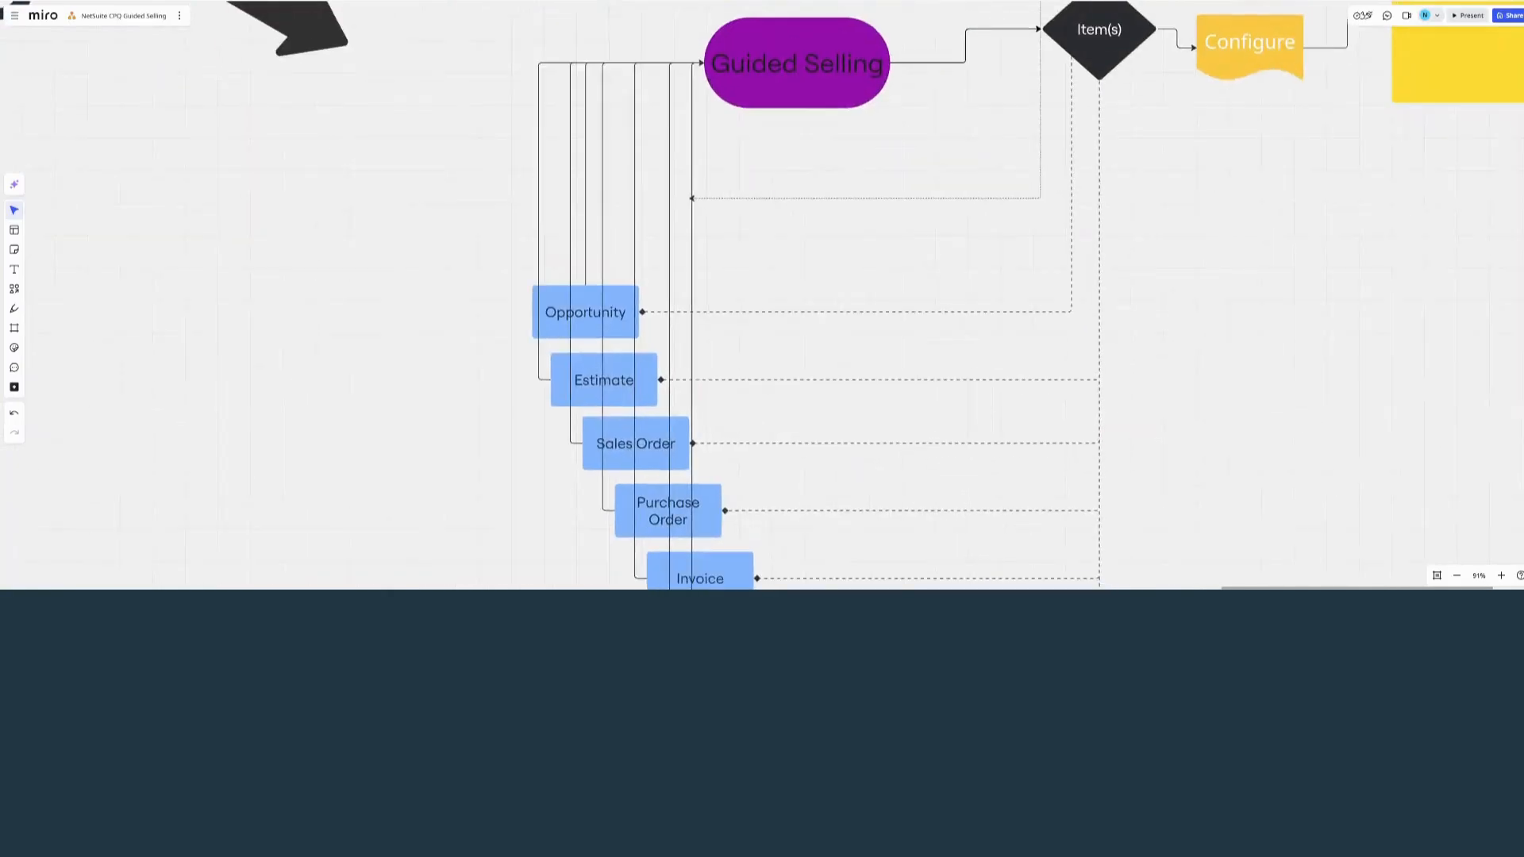
- Examine the flowchart path from Guided Selling through Item(s) and Configure to NetSuite CPQ
click(731, 206)
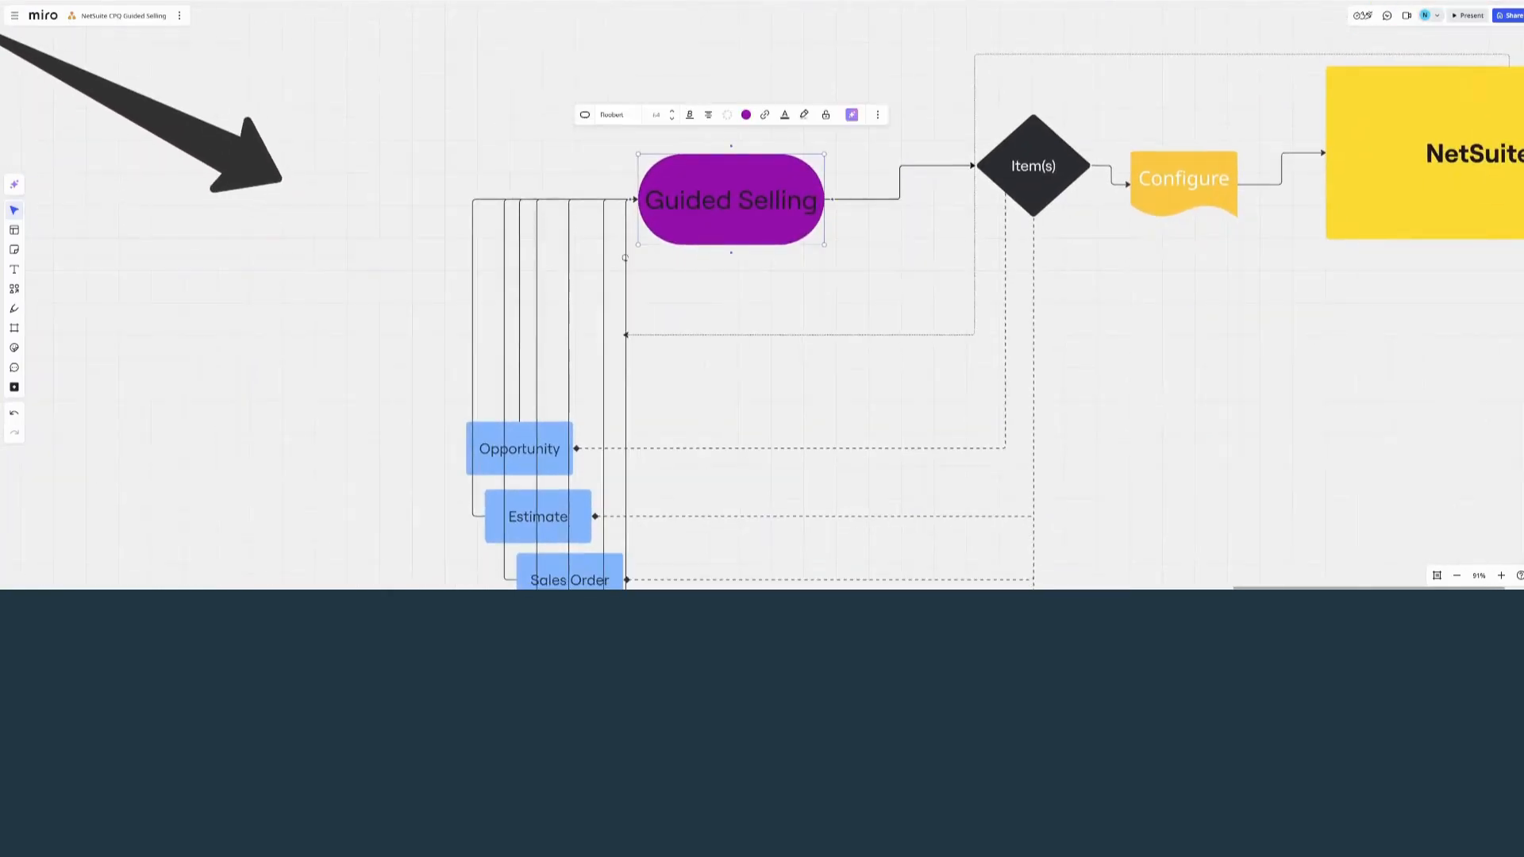
key(Escape)
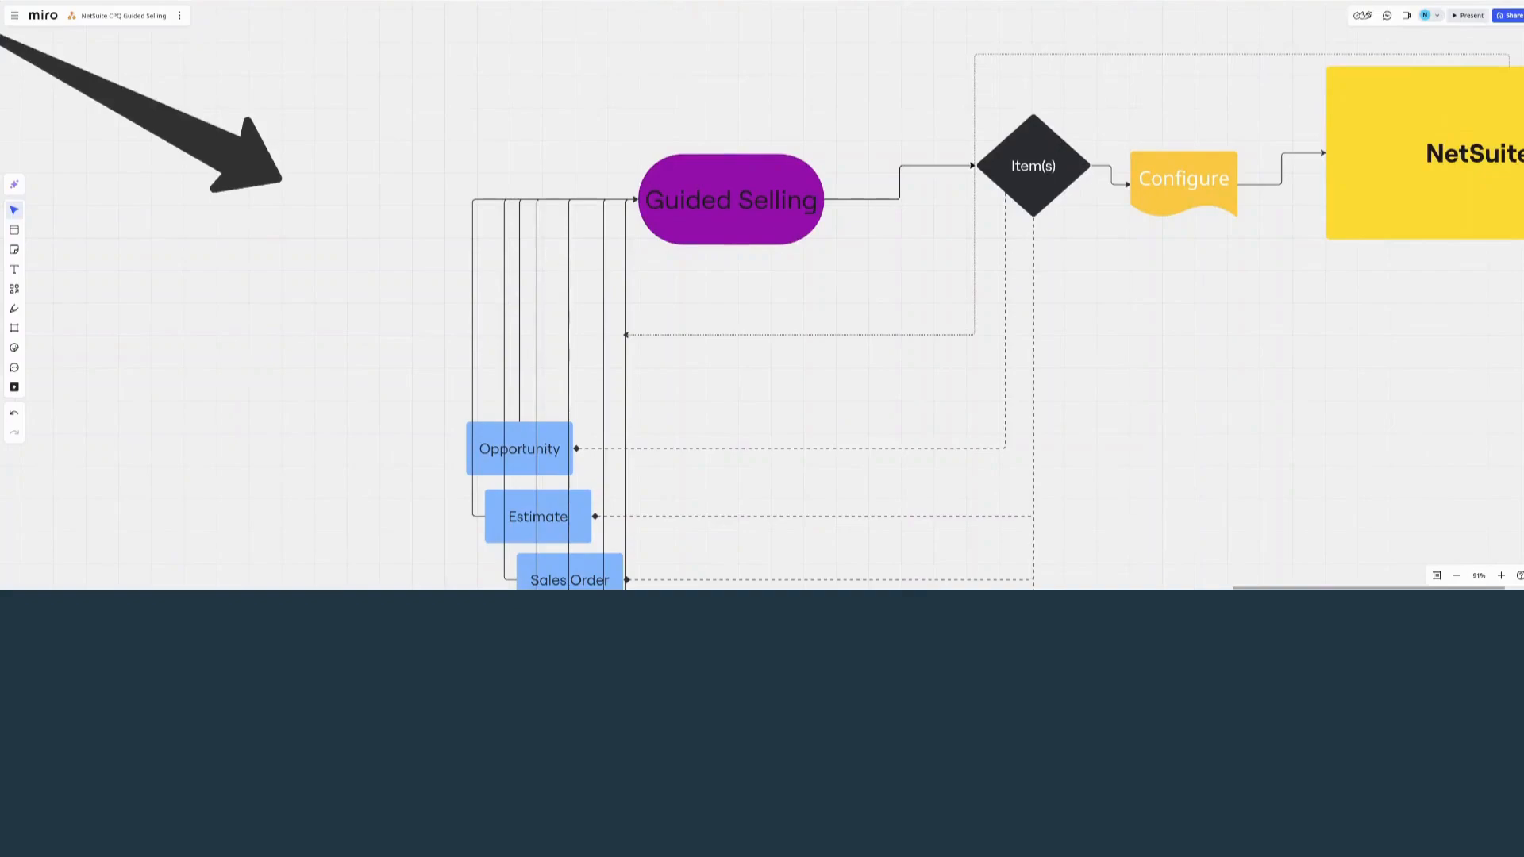
scroll(762, 295, right, 4)
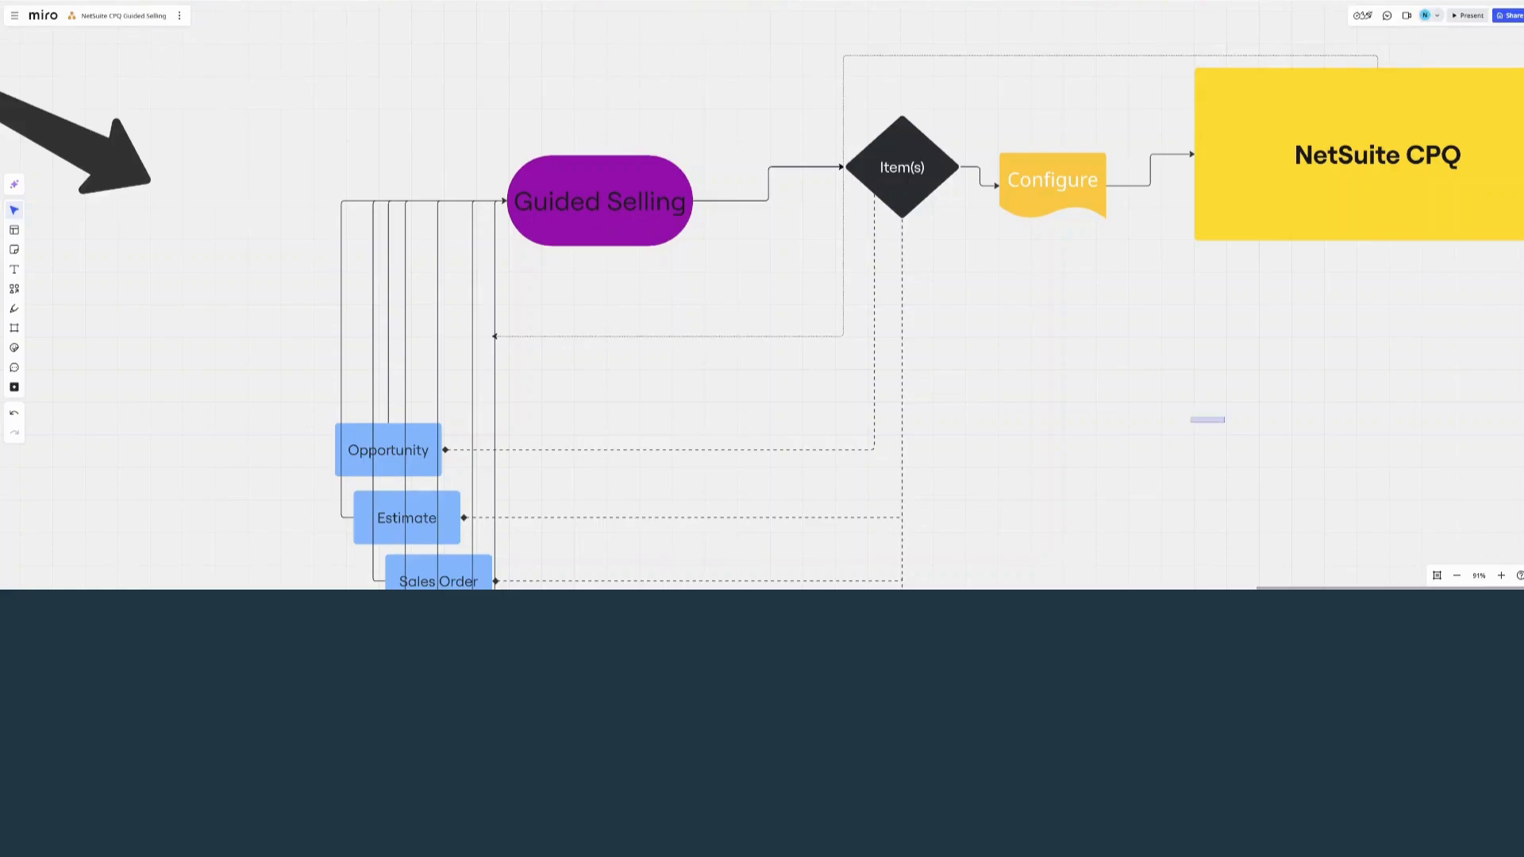
scroll(762, 318, right, 3)
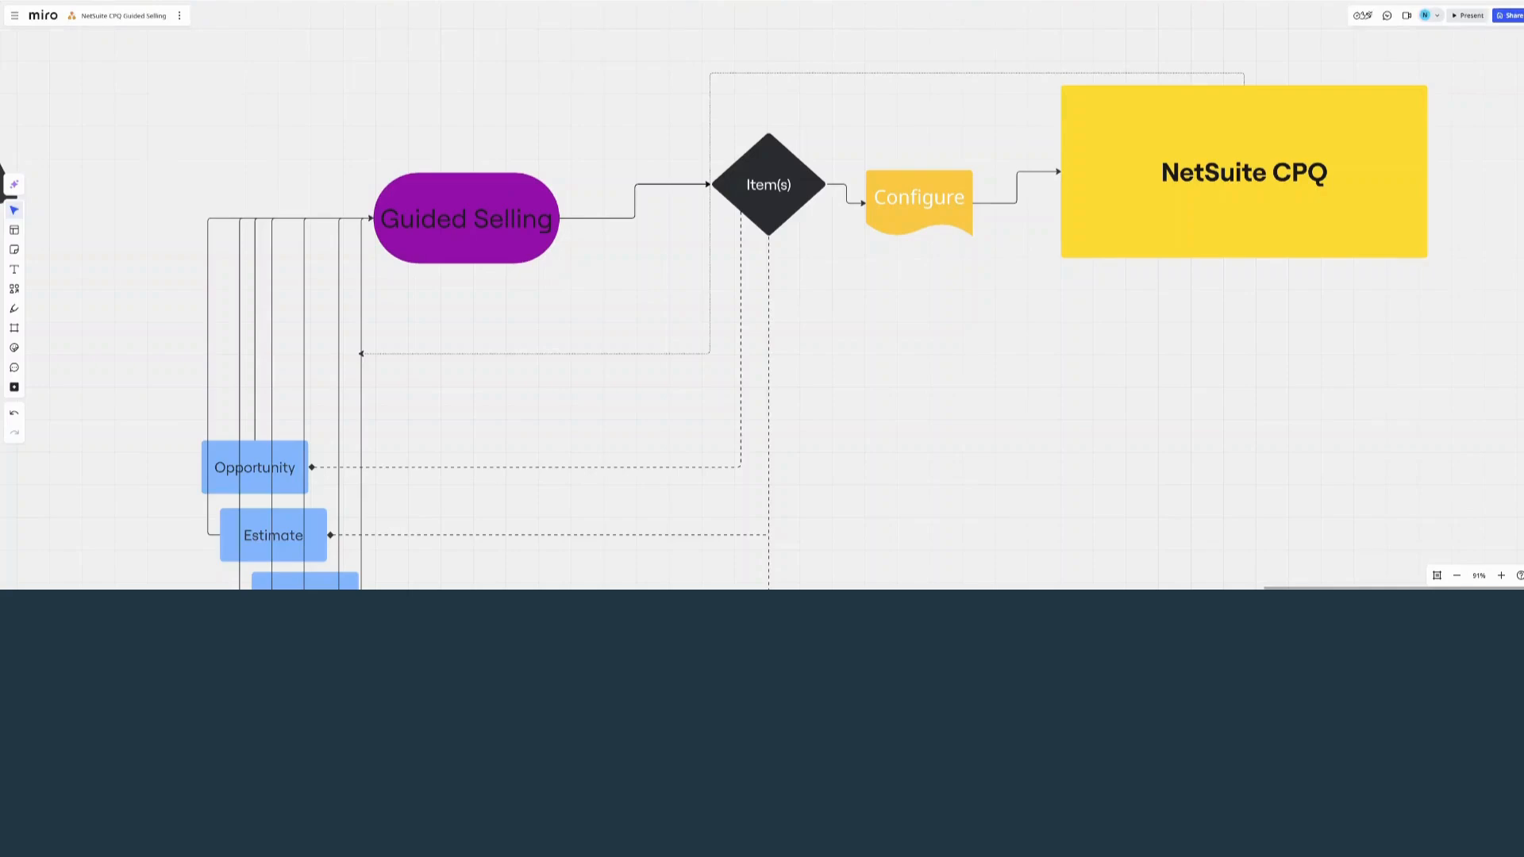
click(768, 184)
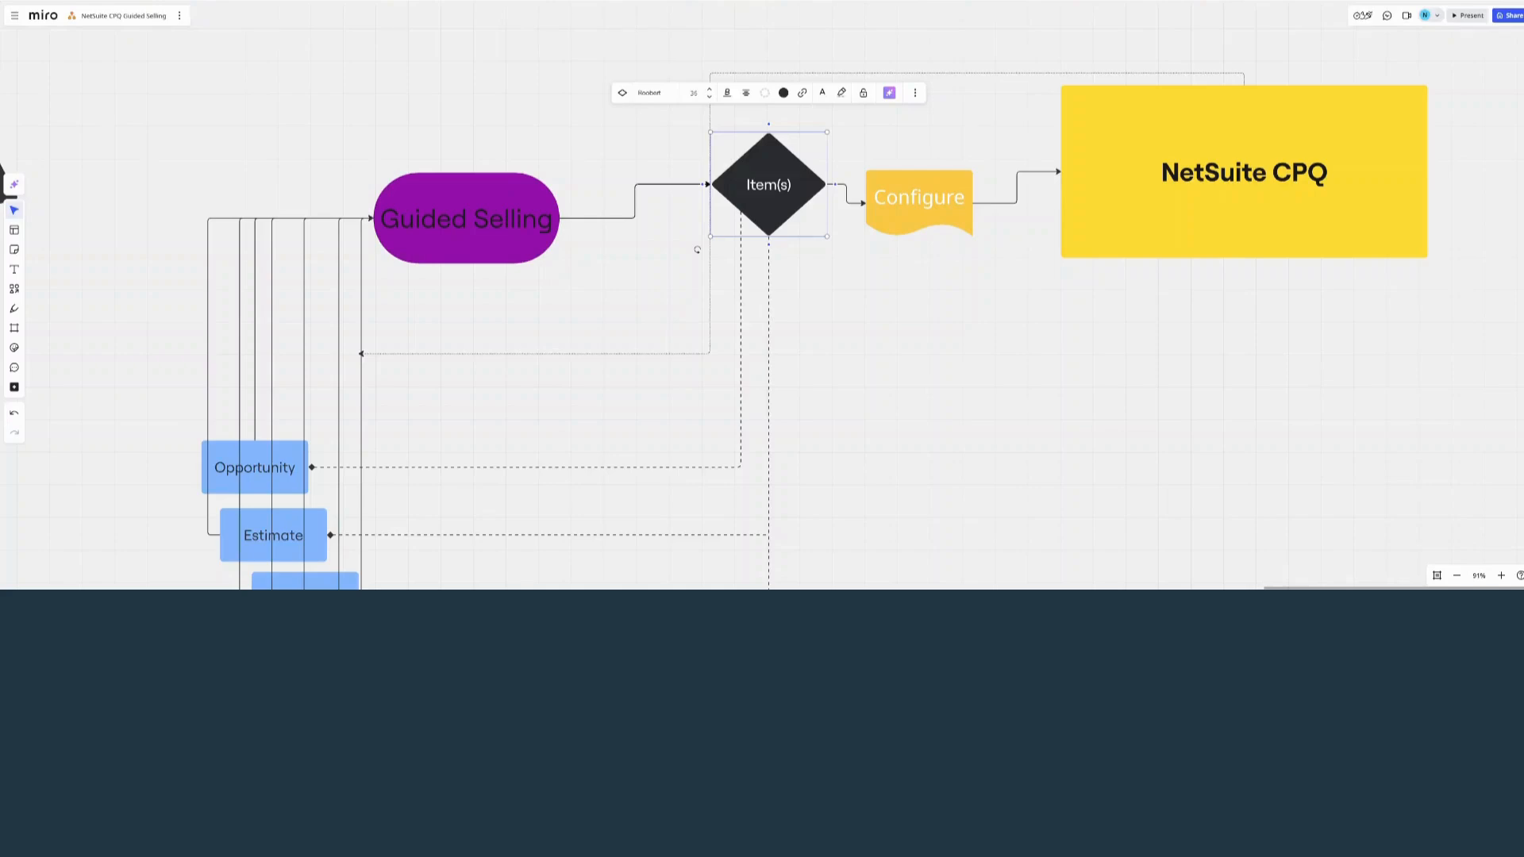
click(919, 202)
click(768, 185)
click(1071, 248)
scroll(762, 318, up, 2)
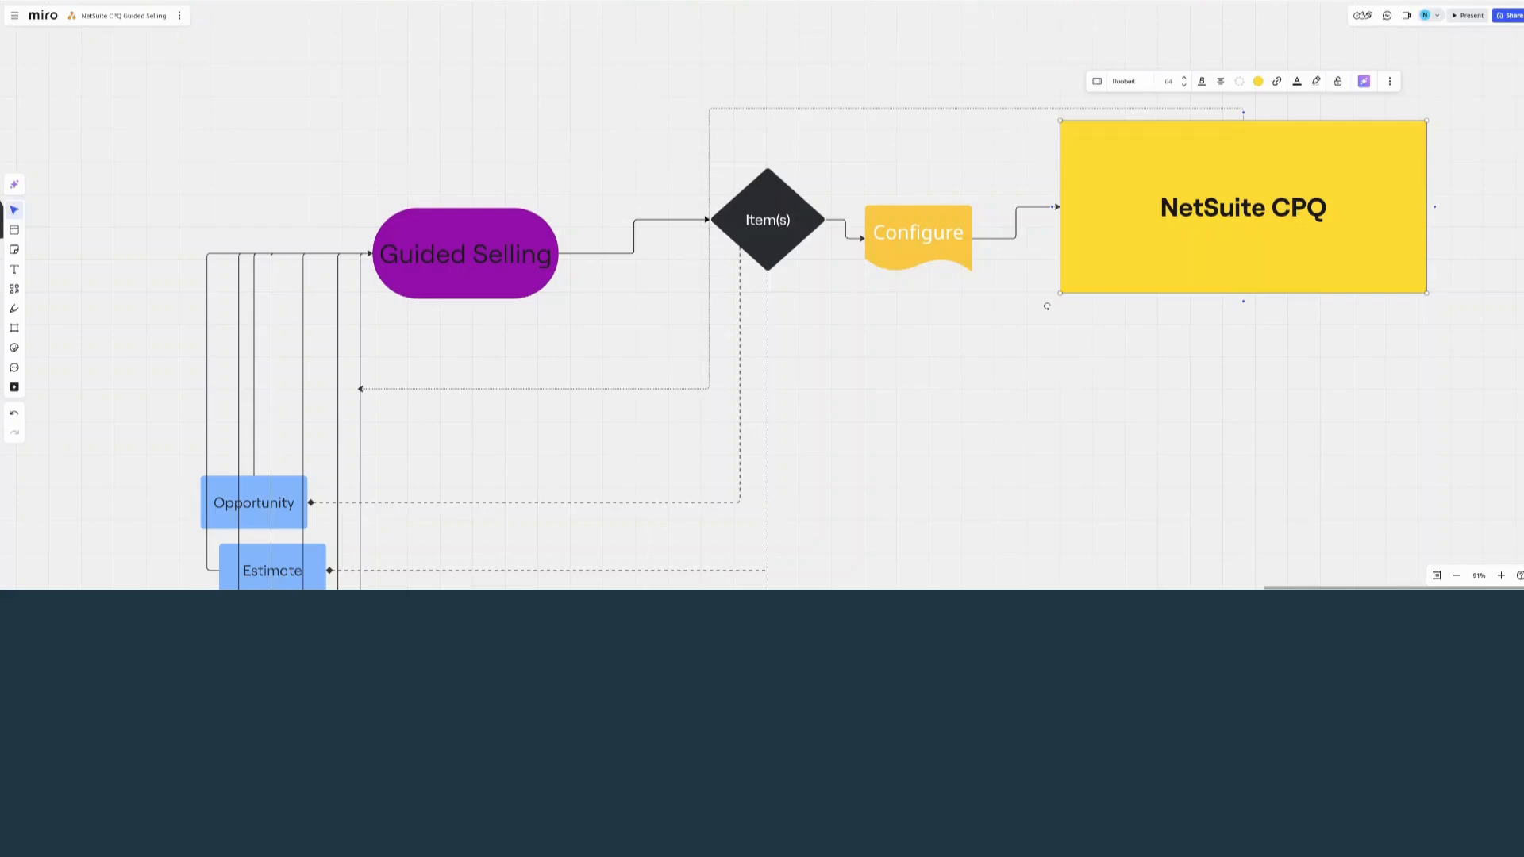
click(767, 220)
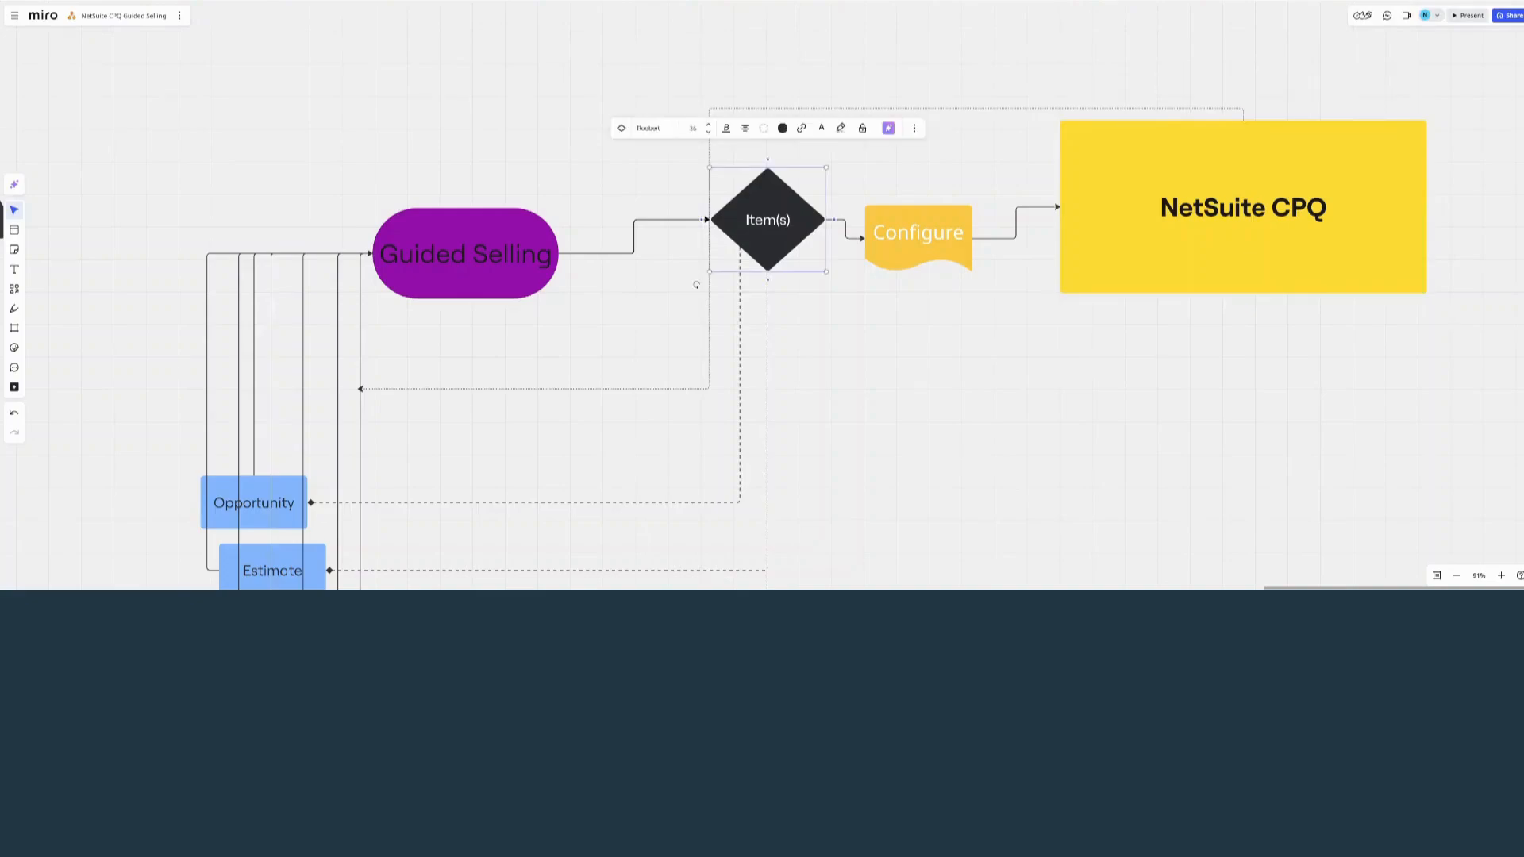
click(476, 289)
key(Escape)
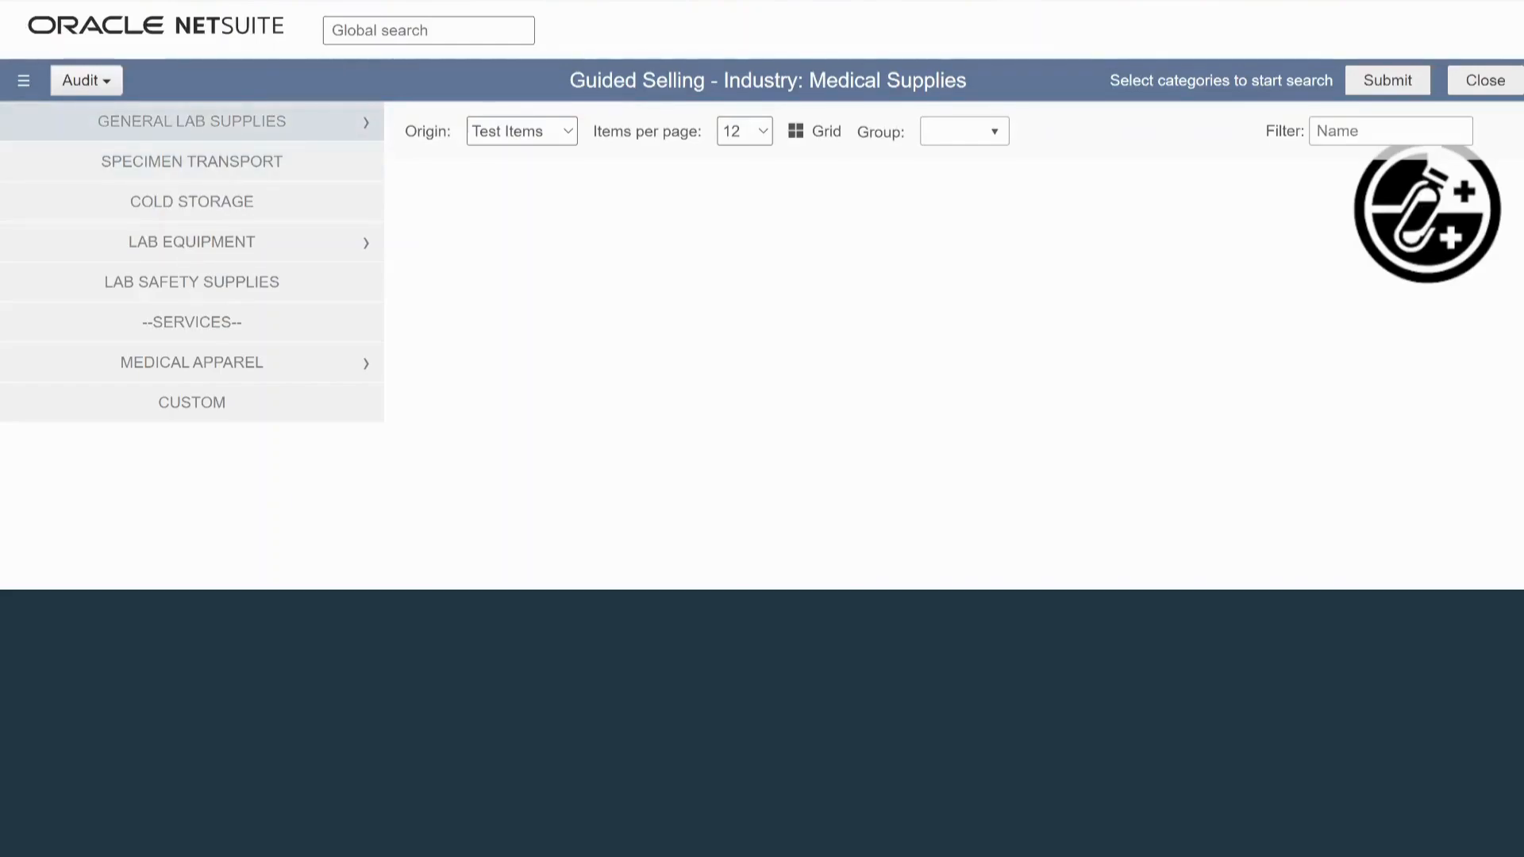
- In NetSuite Guided Selling, filter General Lab Supplies to Cleaning & Disinfection, with Disinfectants at level 2 and CaviCide Disinfectants at level 3
click(192, 122)
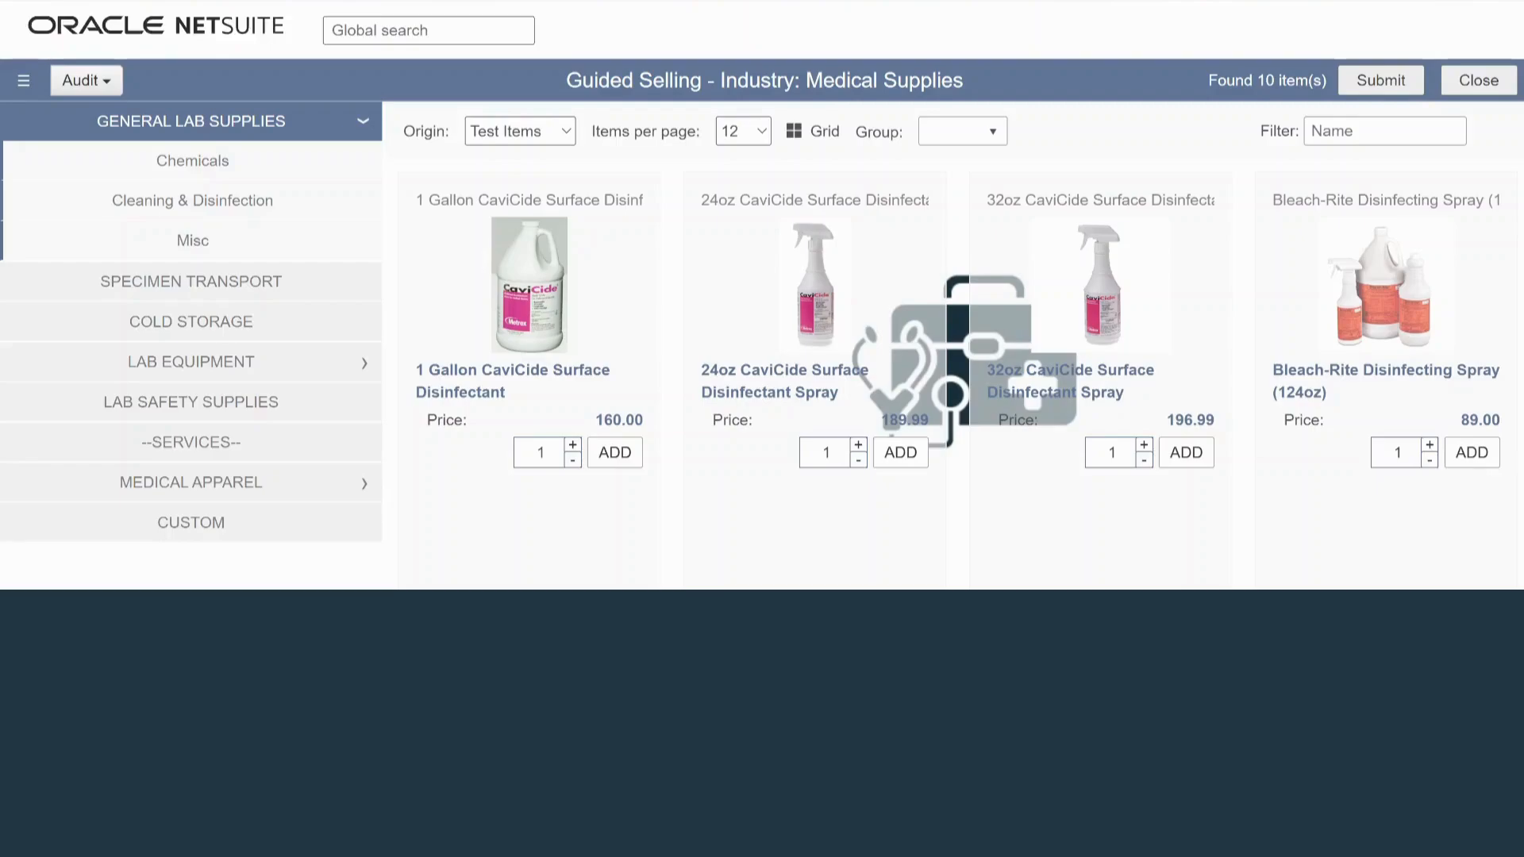
click(192, 200)
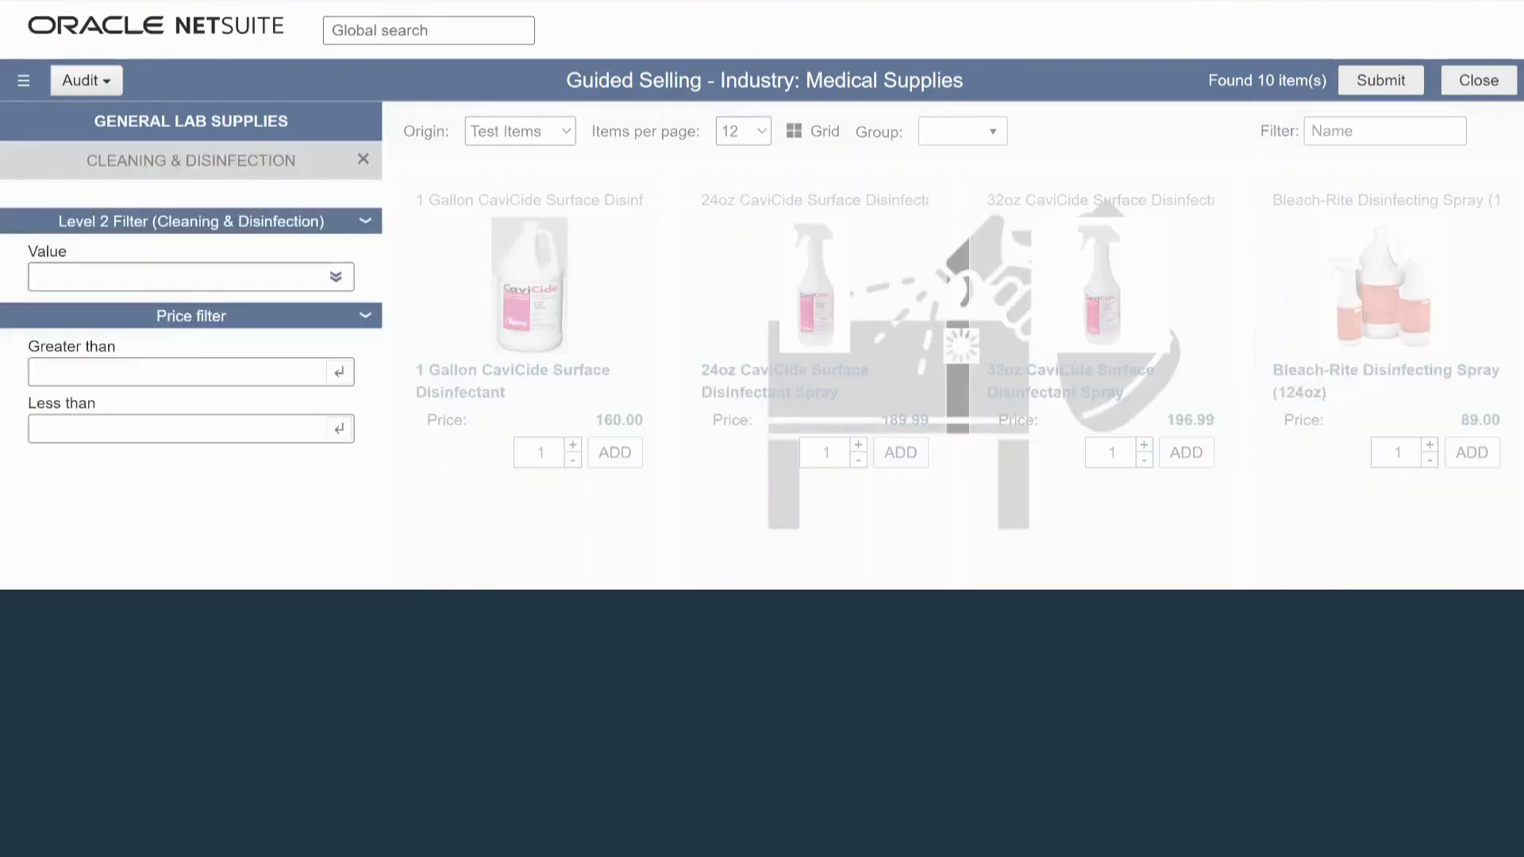
click(192, 277)
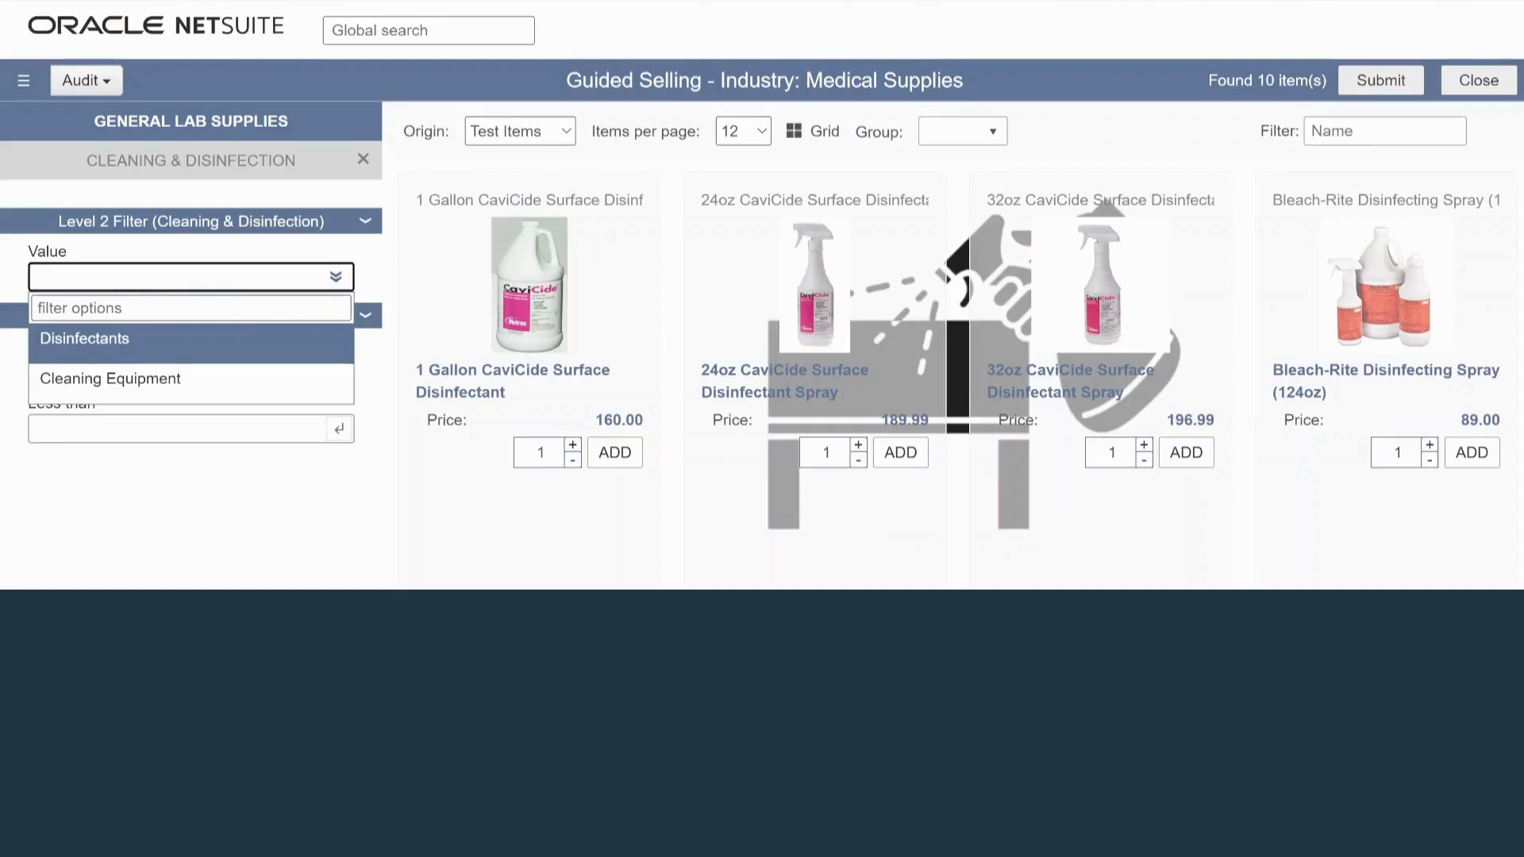
click(79, 343)
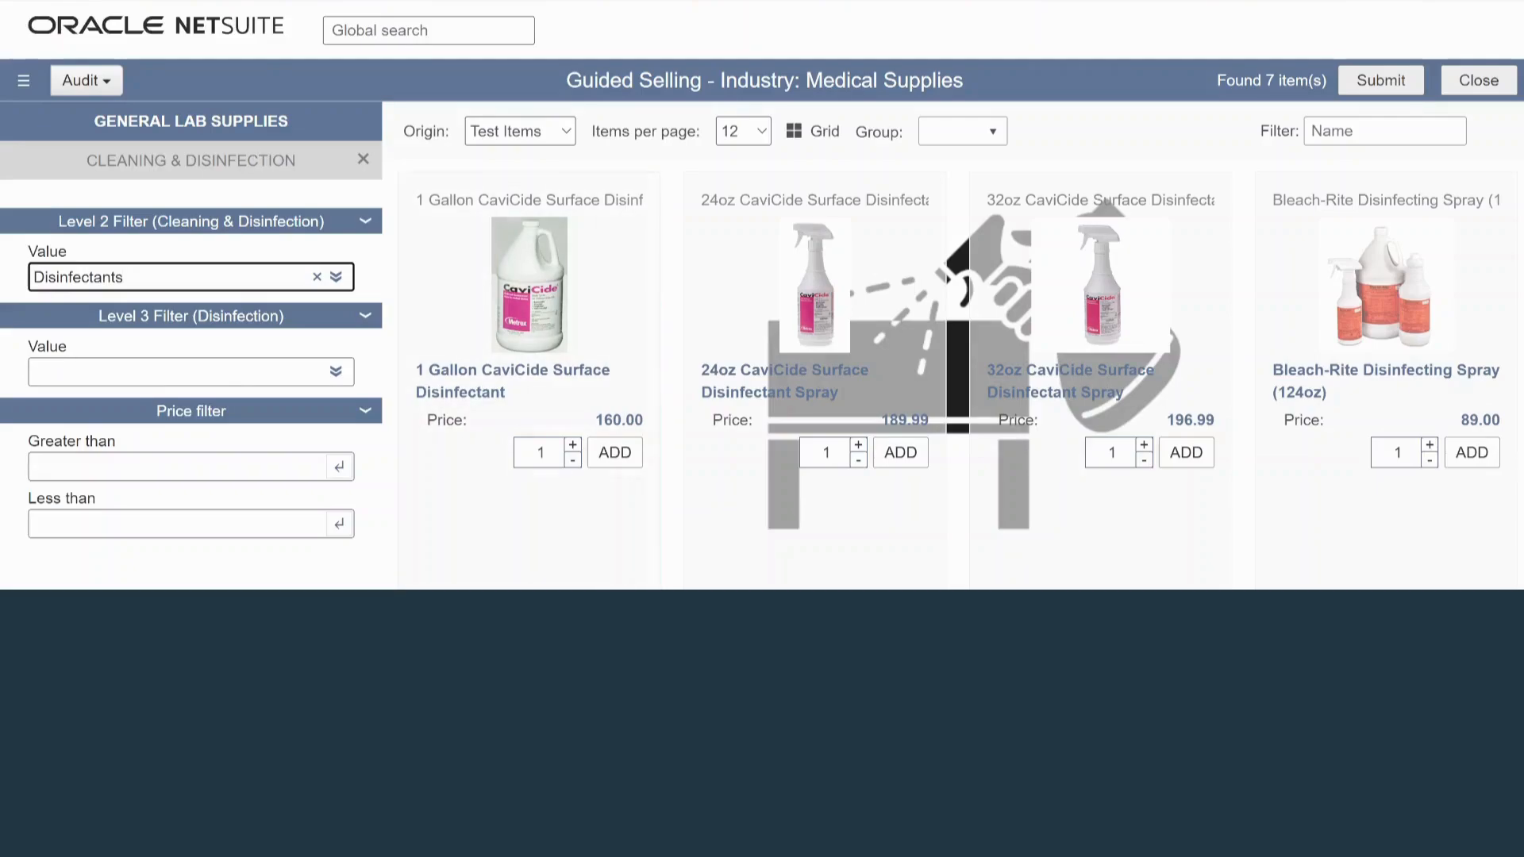
click(336, 371)
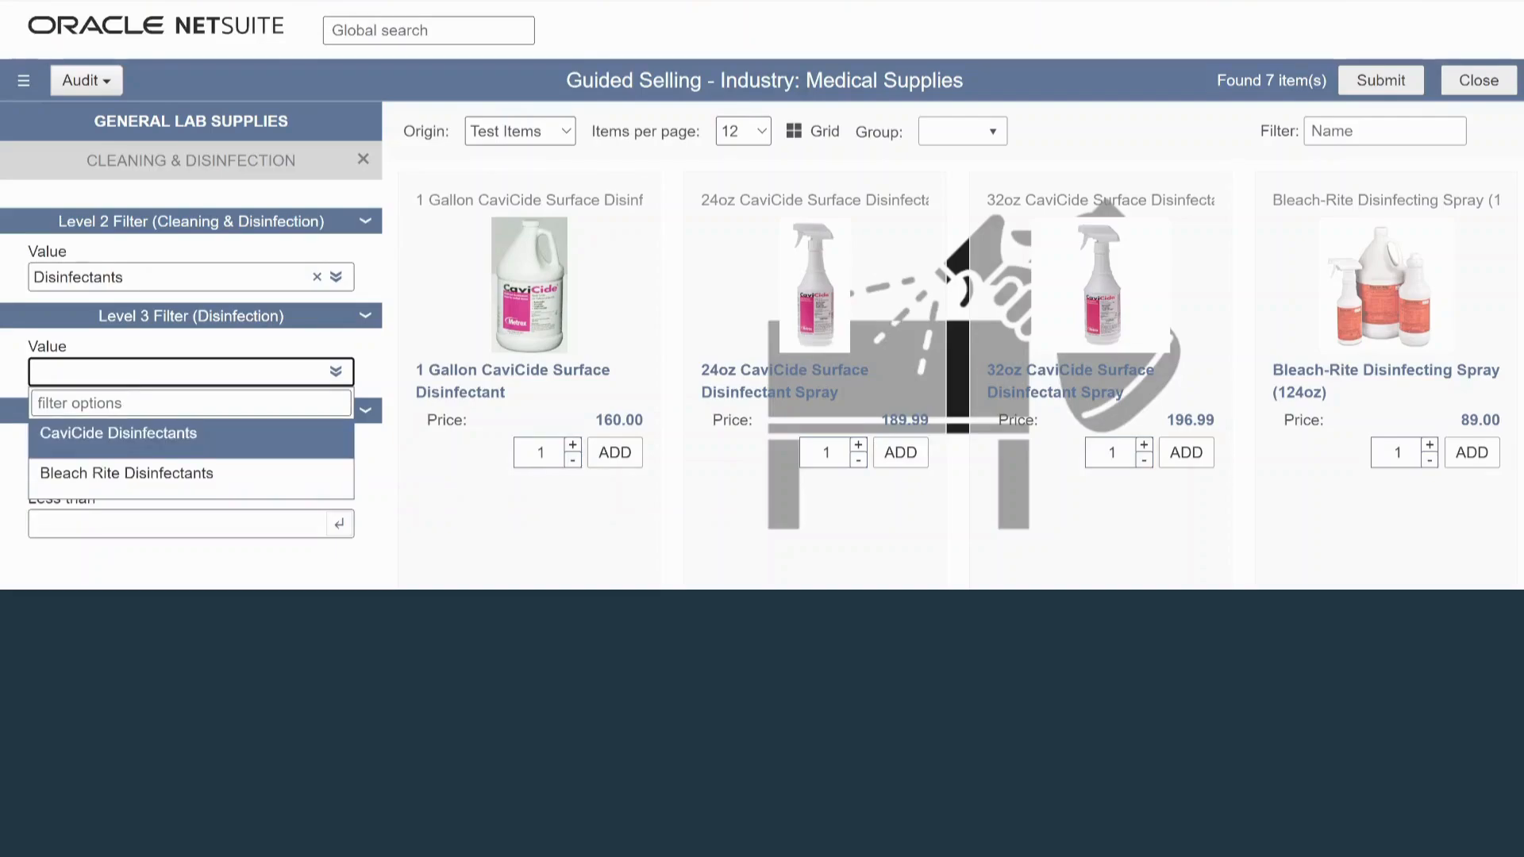
click(118, 435)
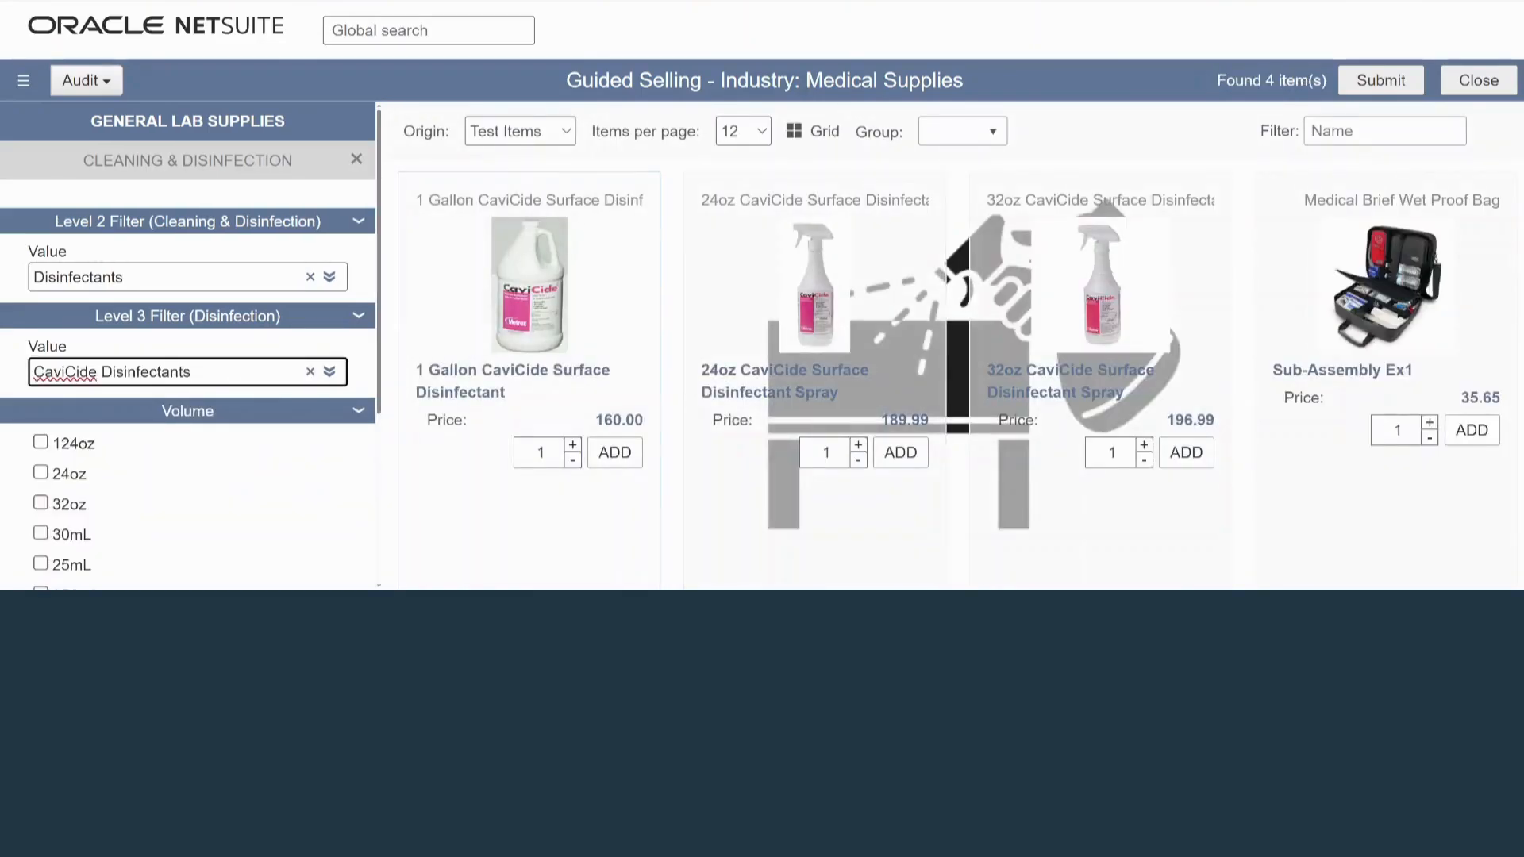
- Add one 1 Gallon CaviCide Surface Disinfectant and its required Warranty Item to the cart, and review the cart
click(615, 453)
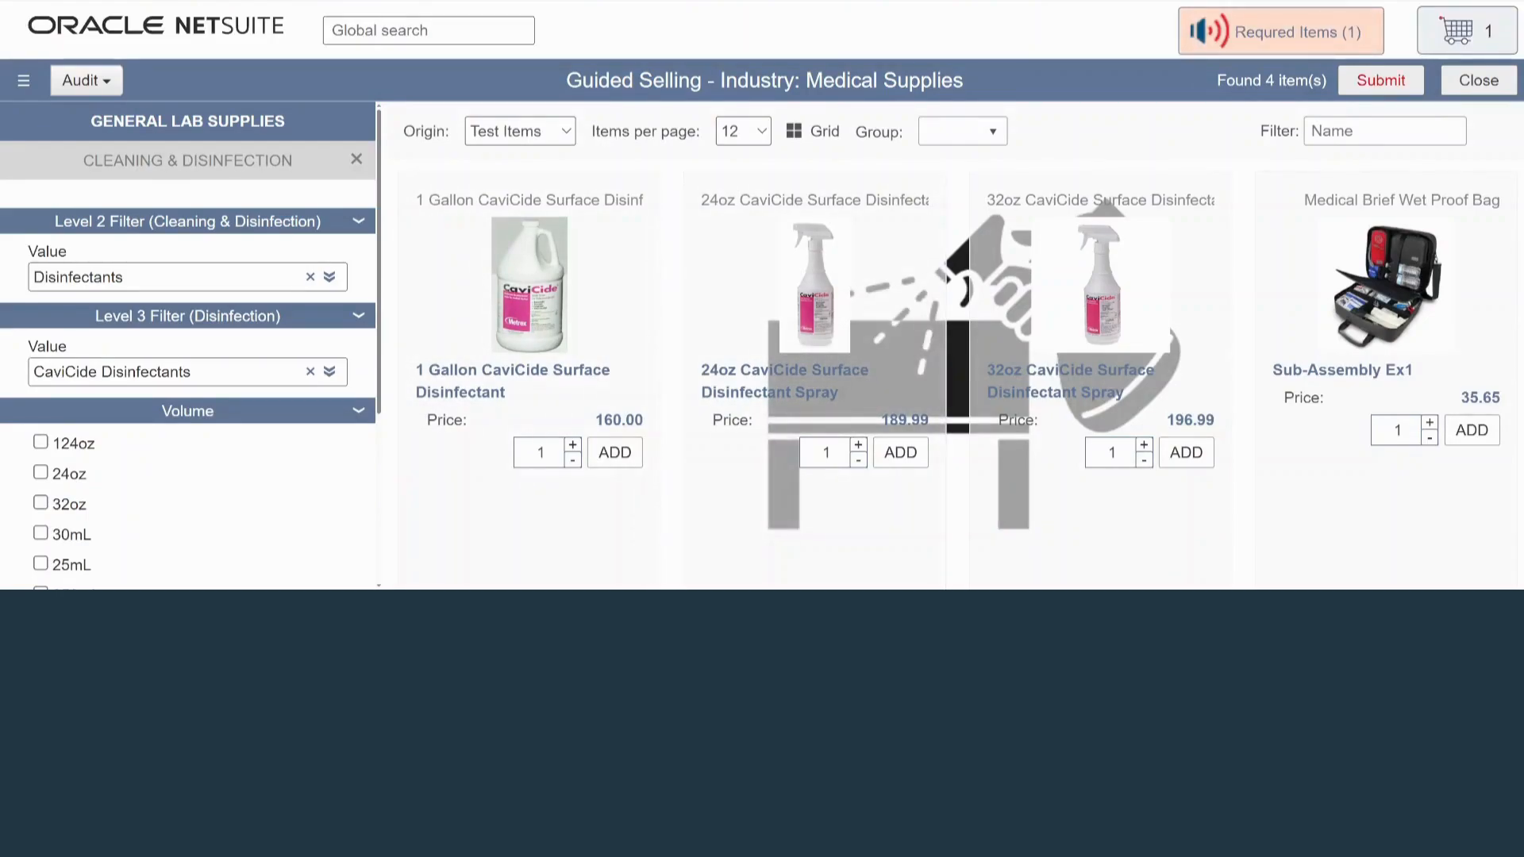
click(1281, 32)
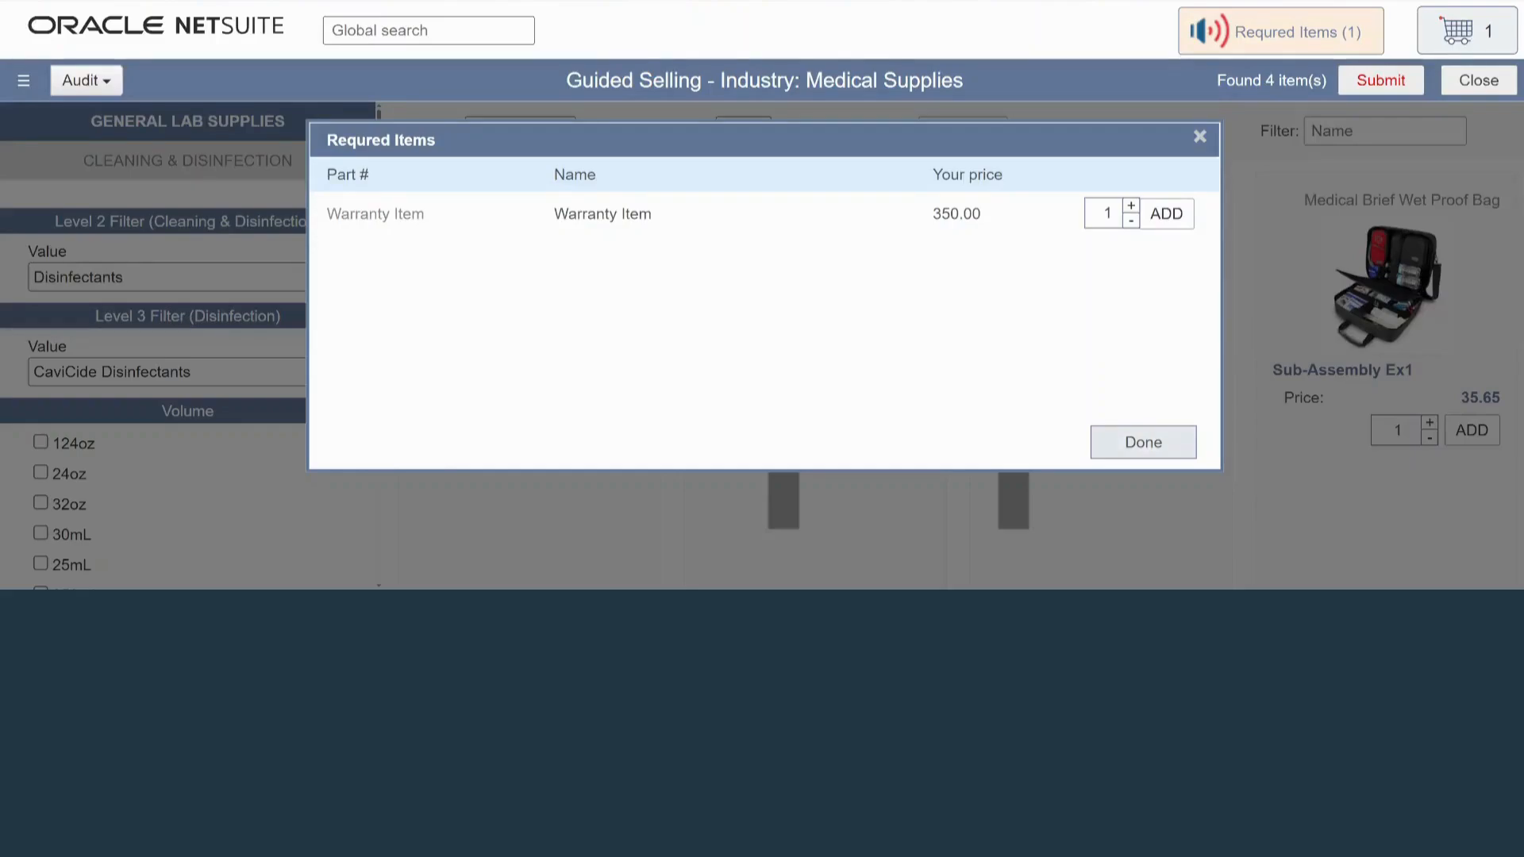
click(1143, 442)
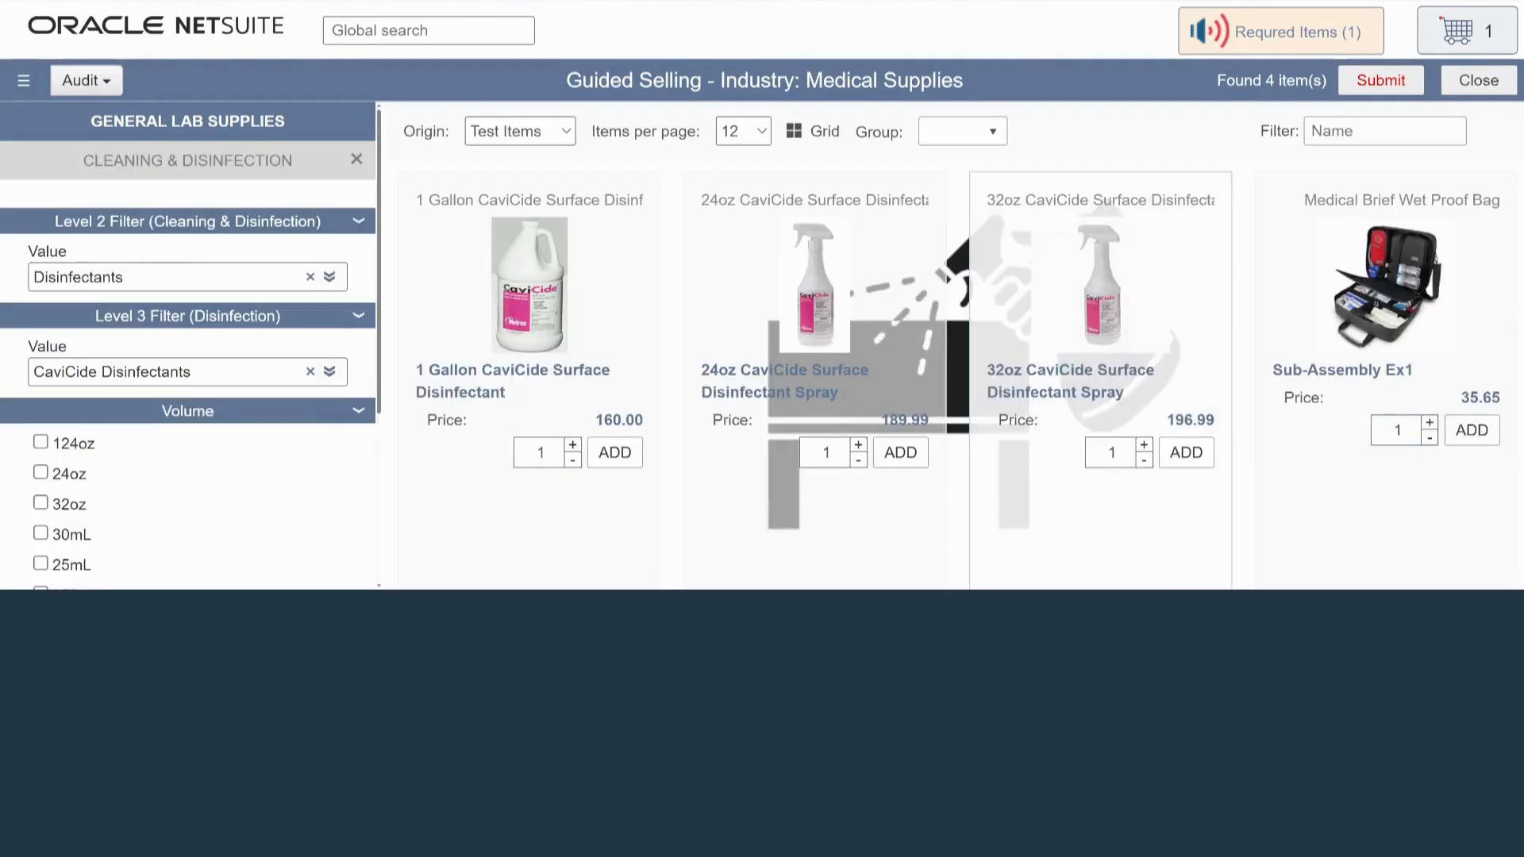
click(1281, 32)
click(1166, 214)
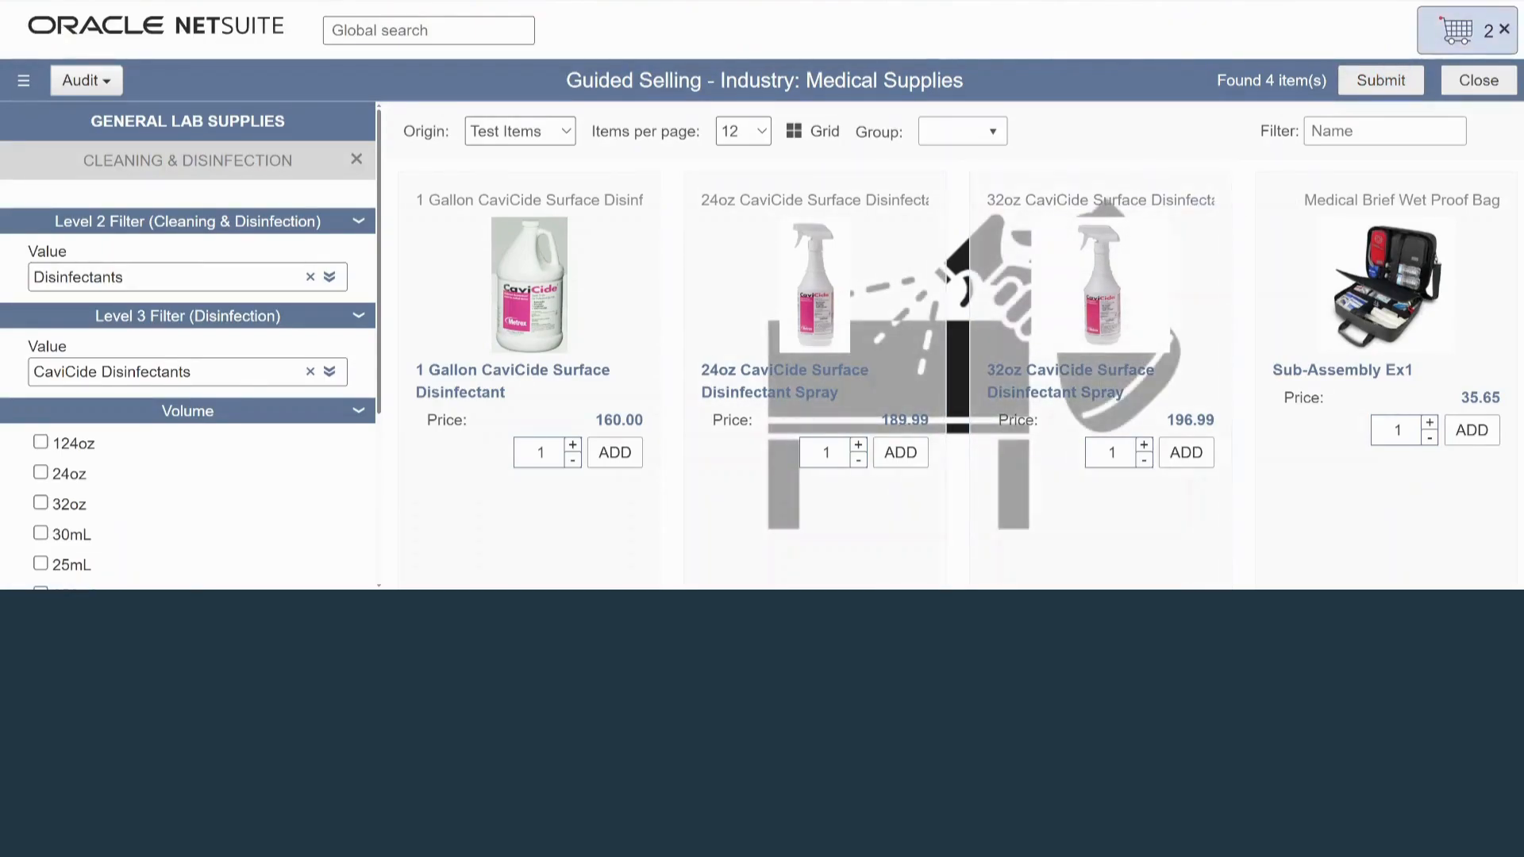
click(1467, 31)
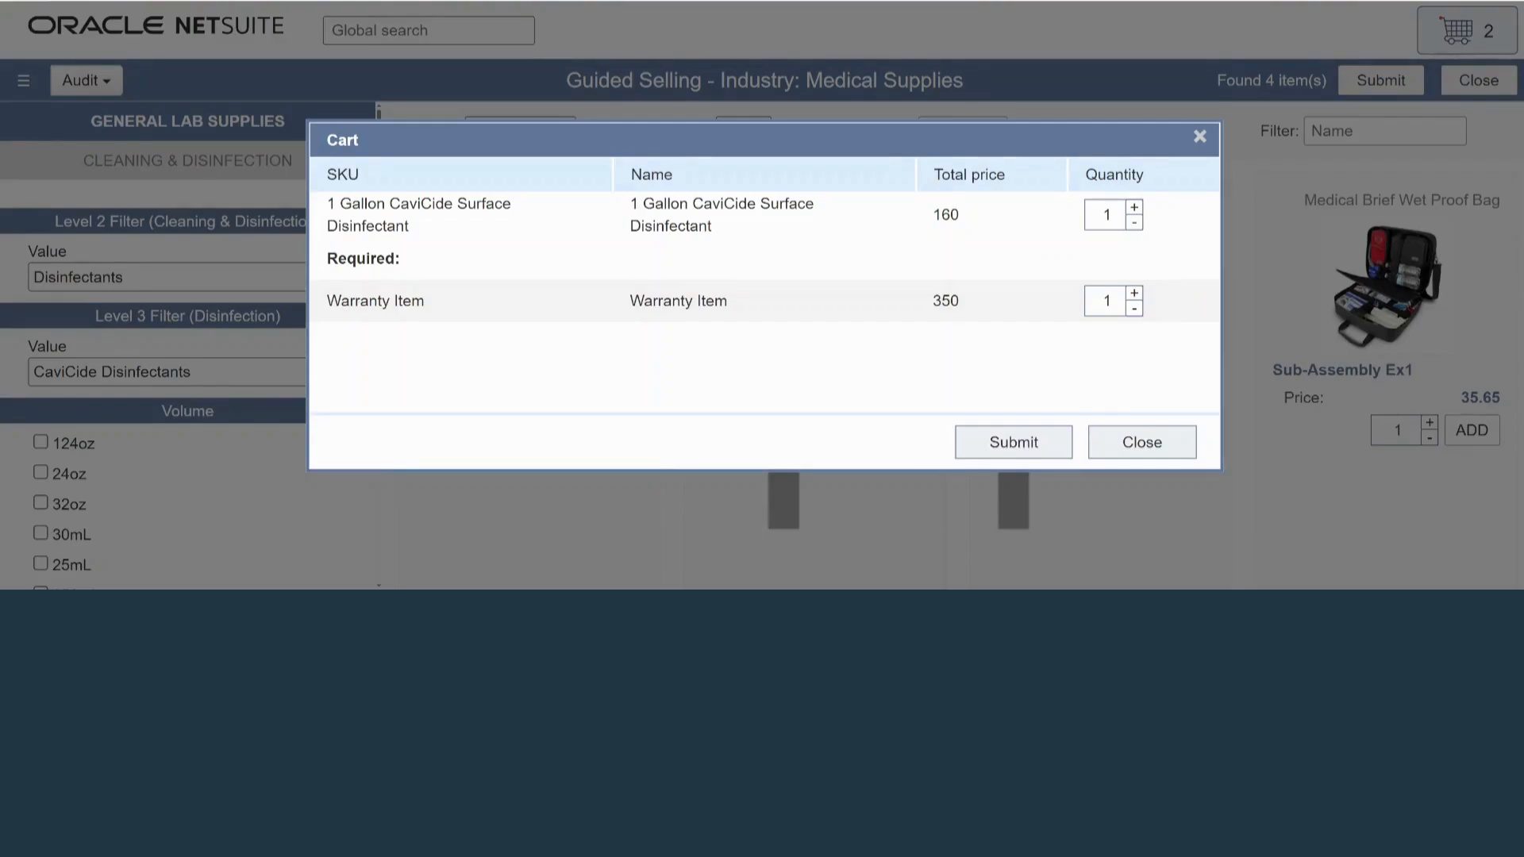
click(1142, 442)
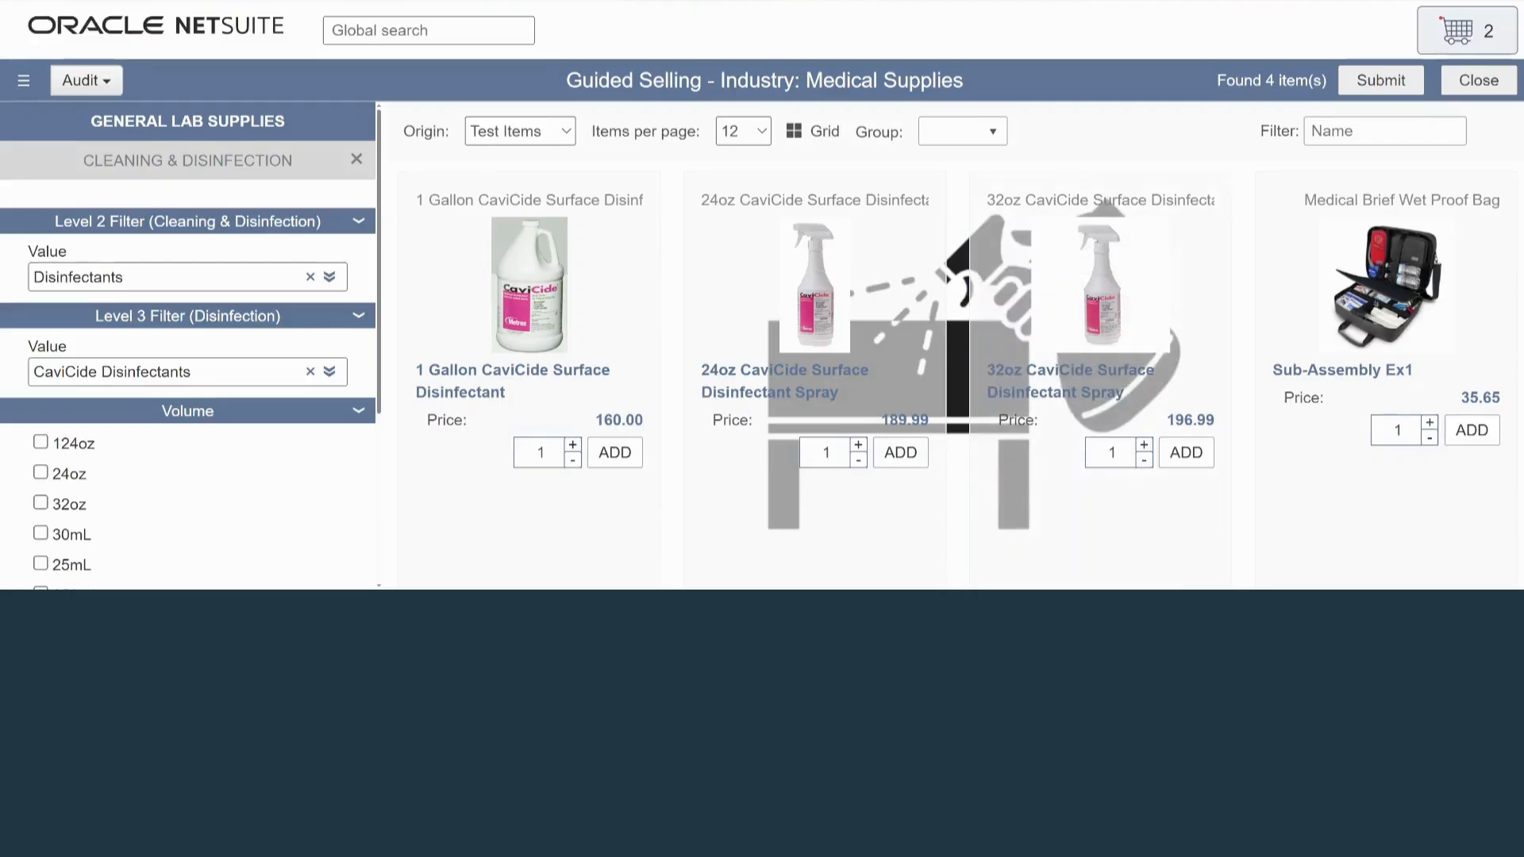
- Filter the CaviCide disinfectants by the volumes 24oz, 124oz and 32oz
scroll(188, 357, down, 1)
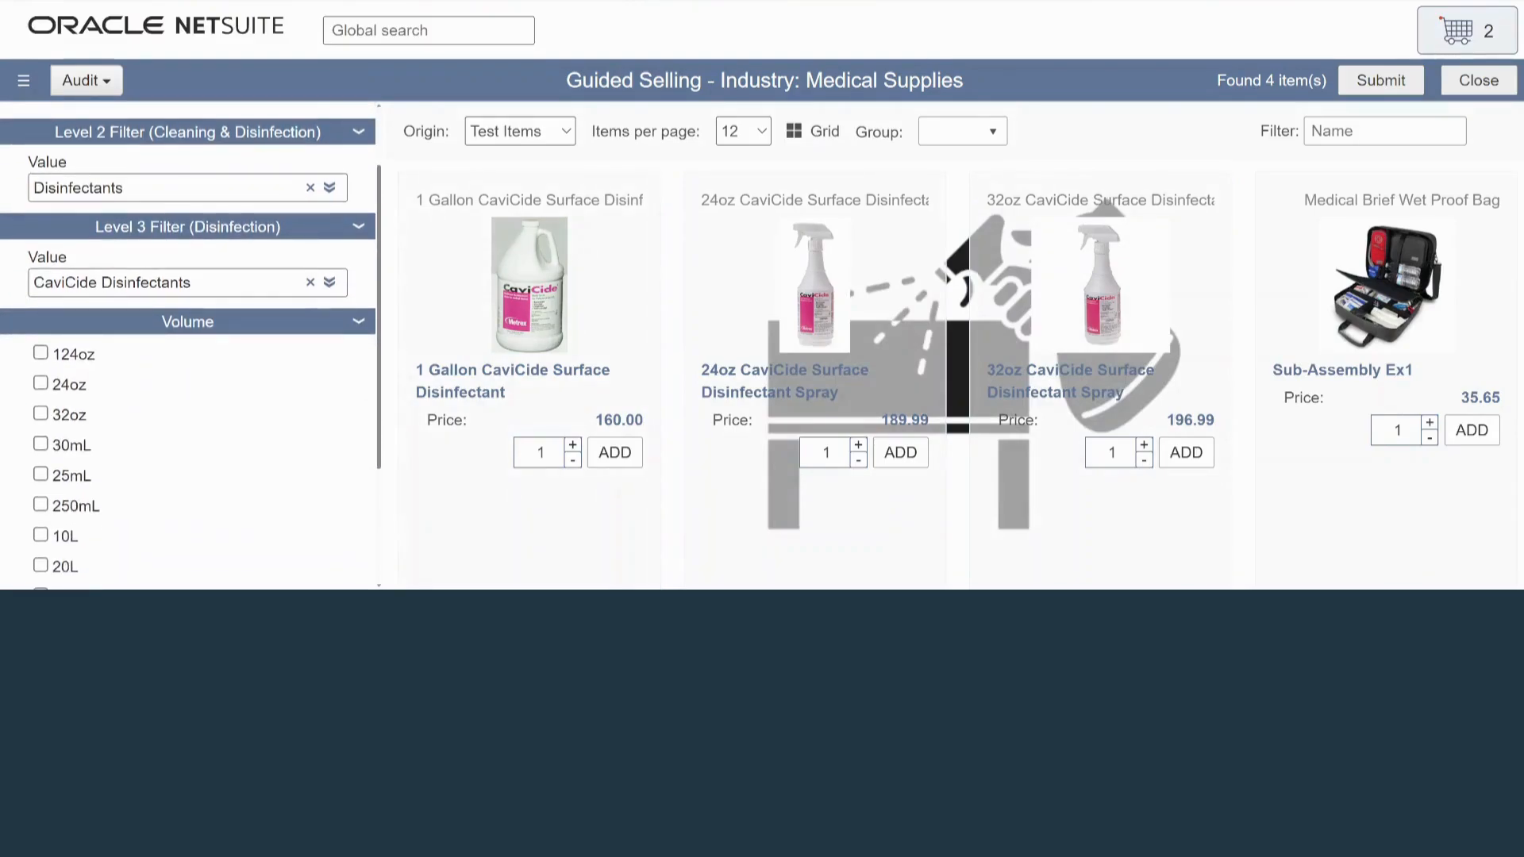
scroll(191, 345, down, 1)
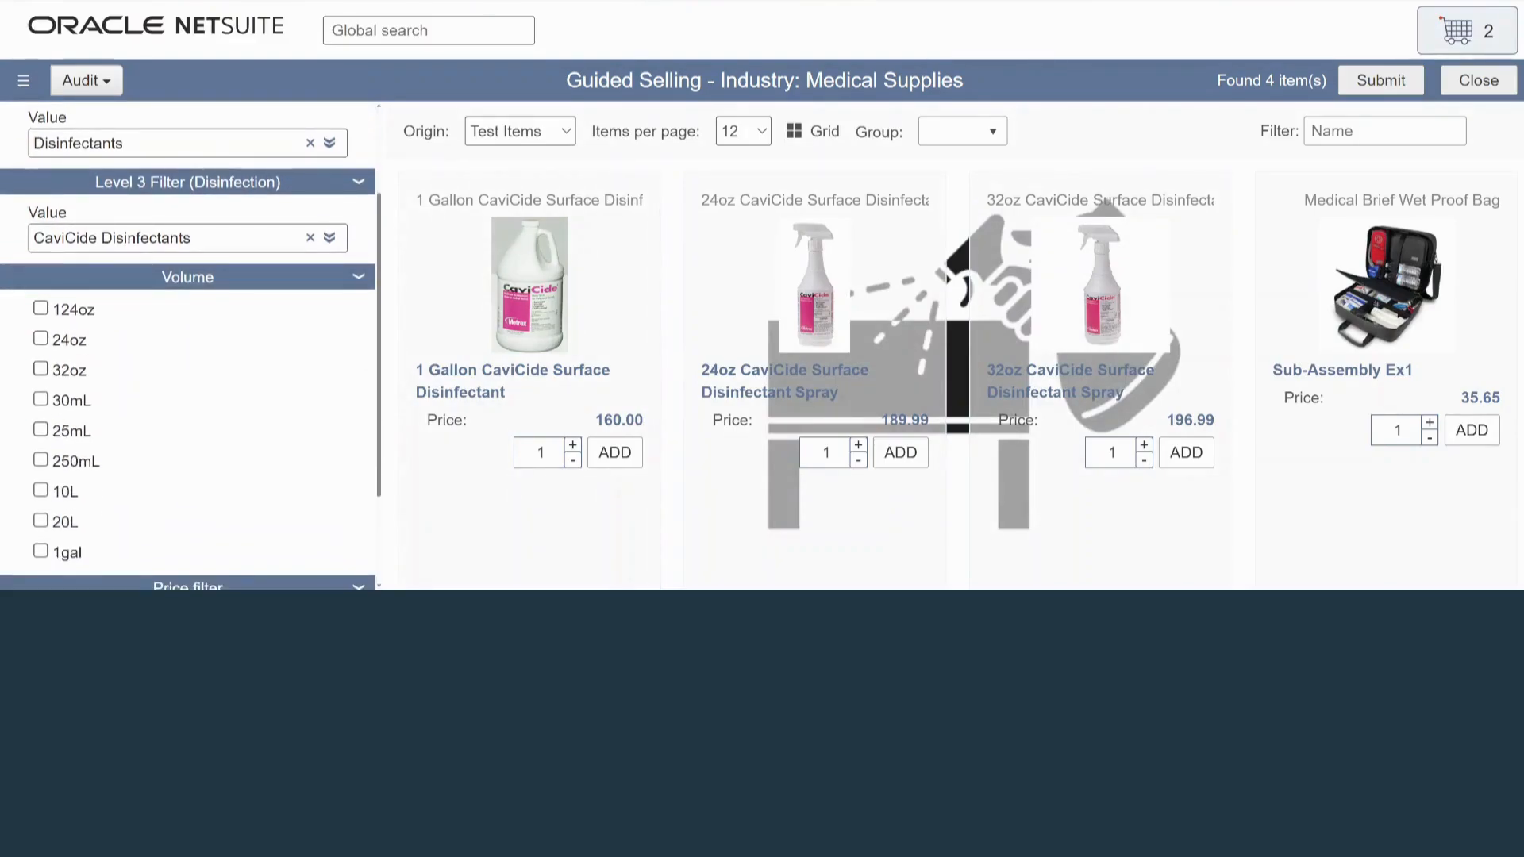
scroll(188, 357, down, 1)
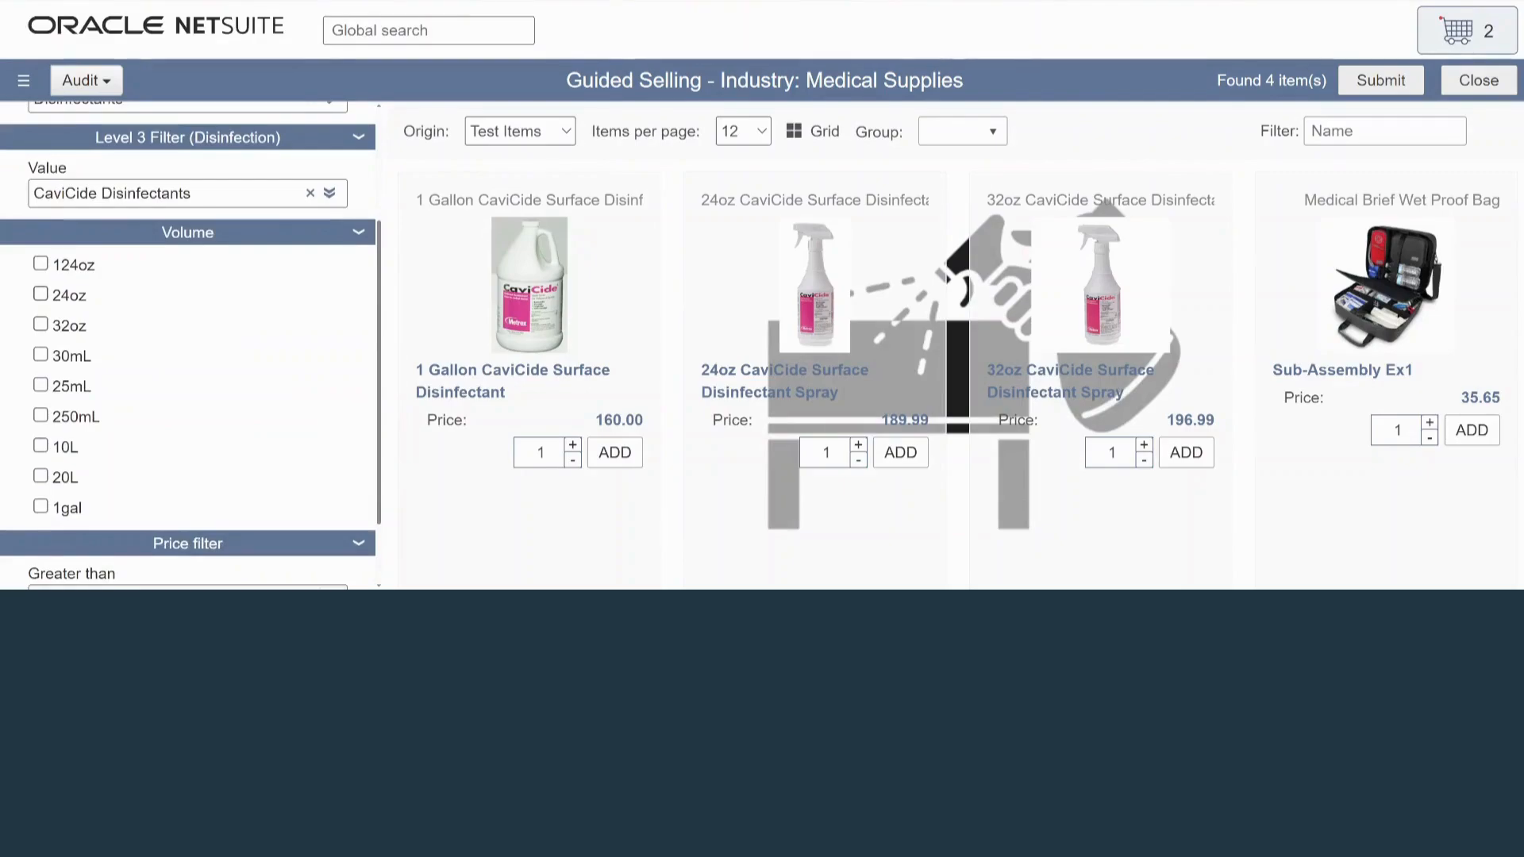
click(40, 294)
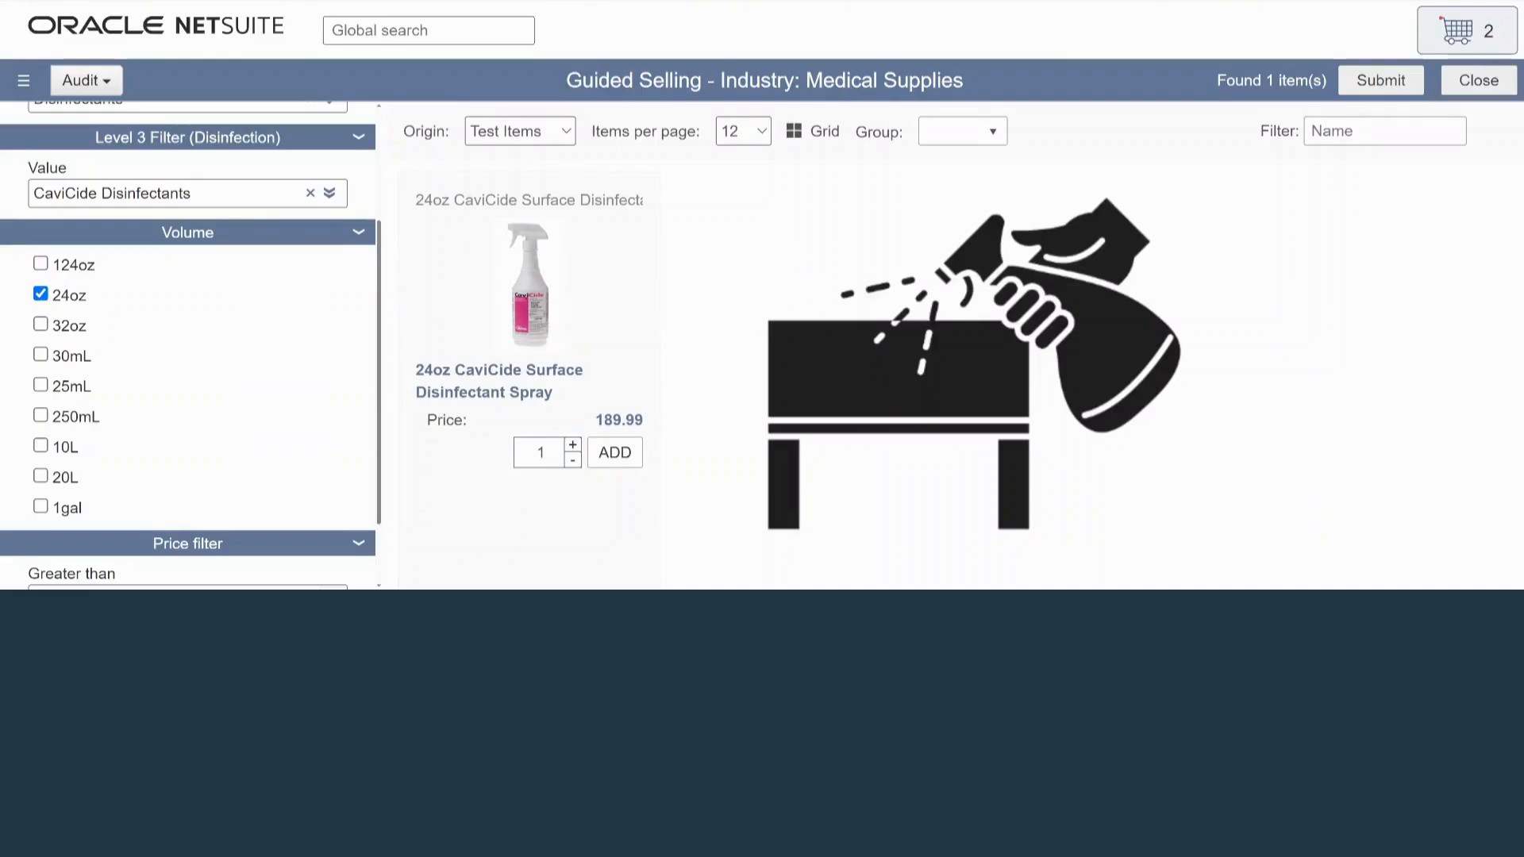
click(40, 263)
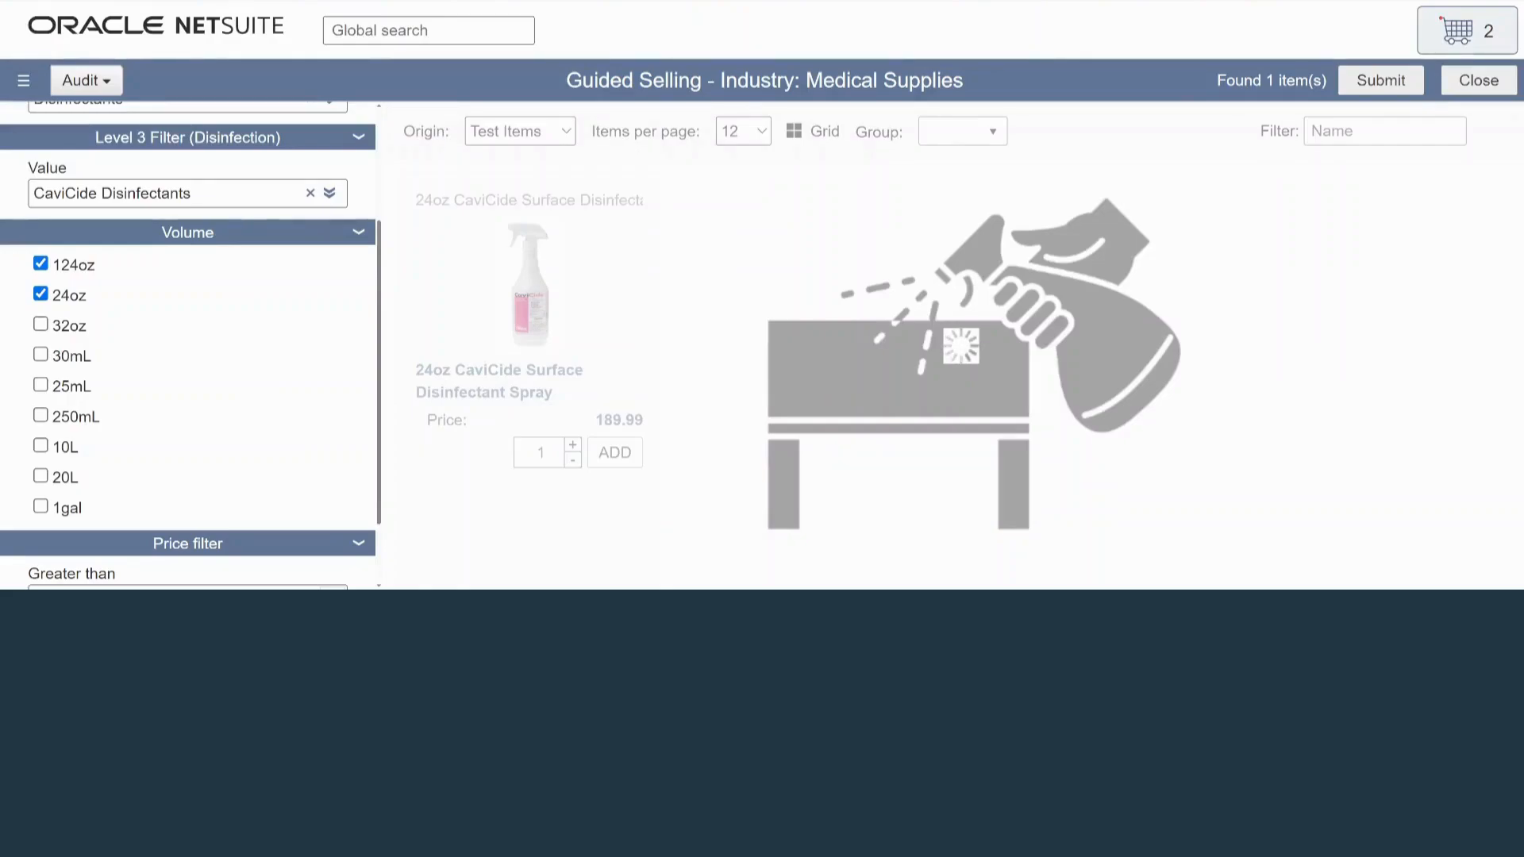
click(40, 325)
- Add one 24oz CaviCide Surface Disinfectant Spray to the cart and review its suggested add-ons
scroll(188, 357, down, 2)
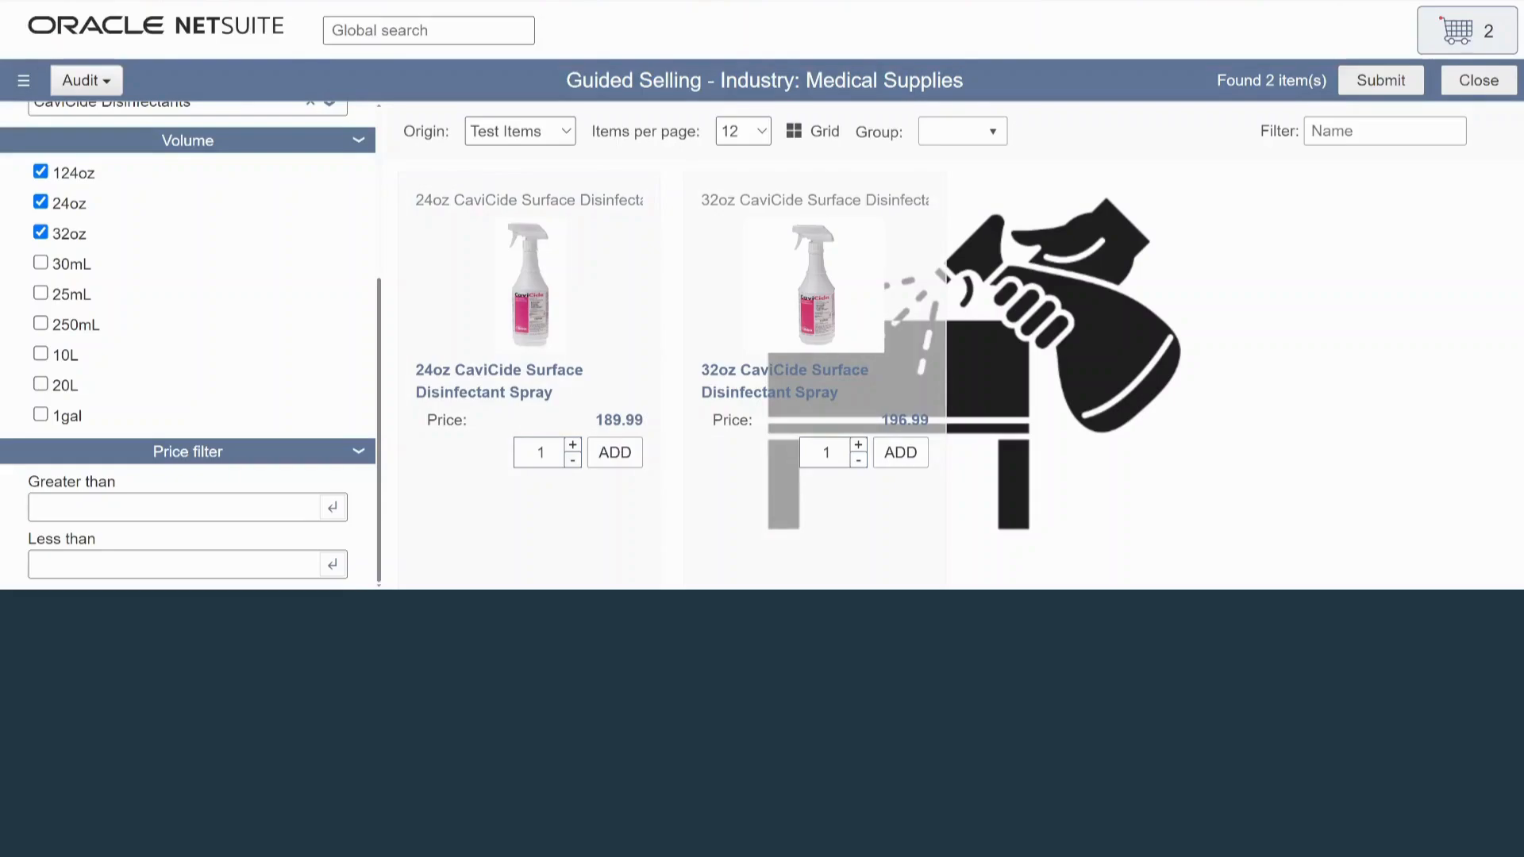
click(615, 452)
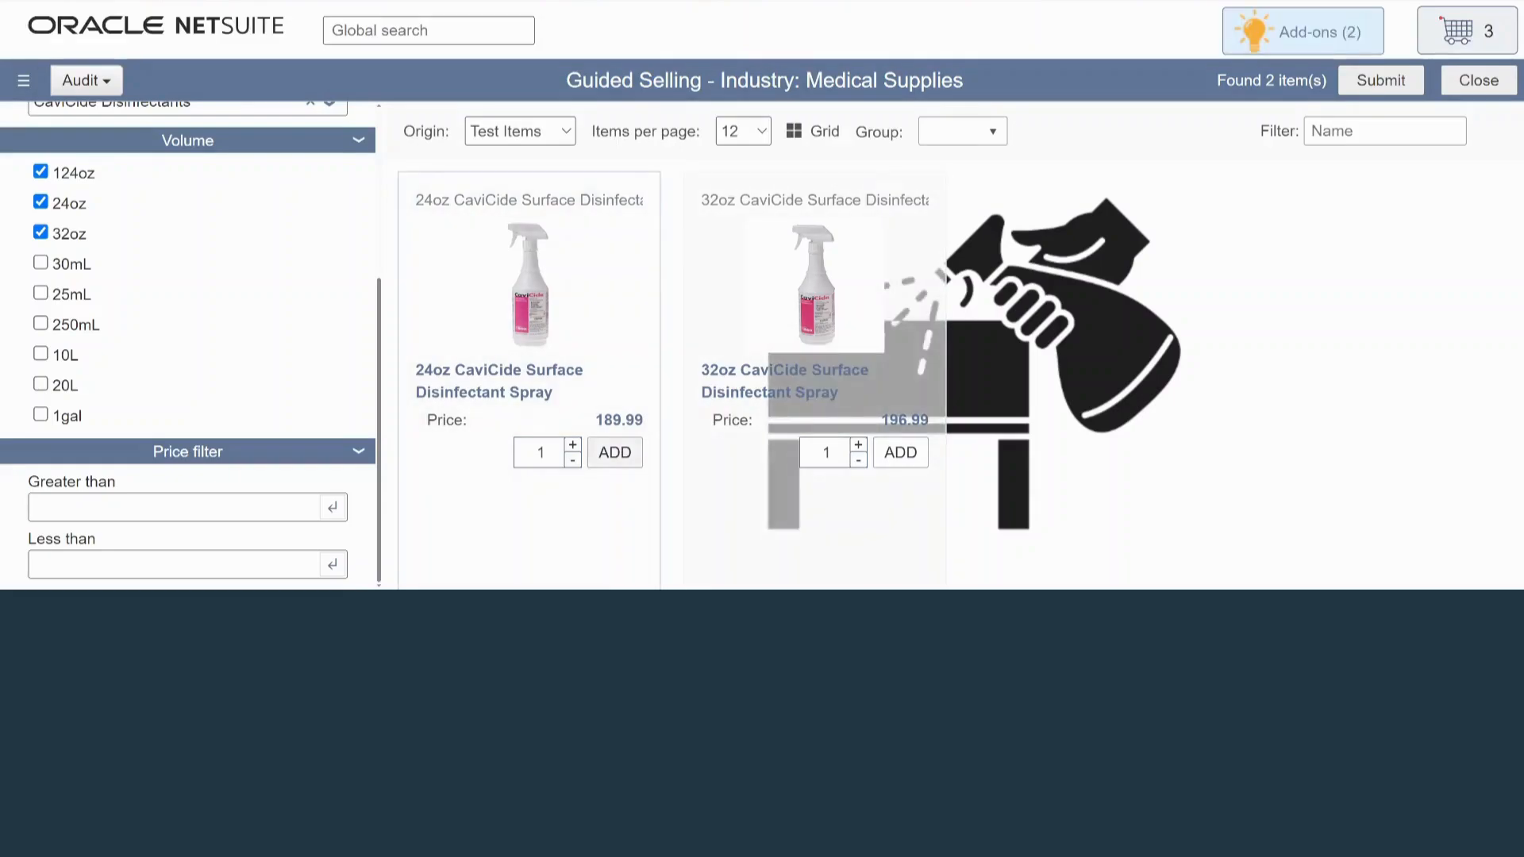
click(1303, 32)
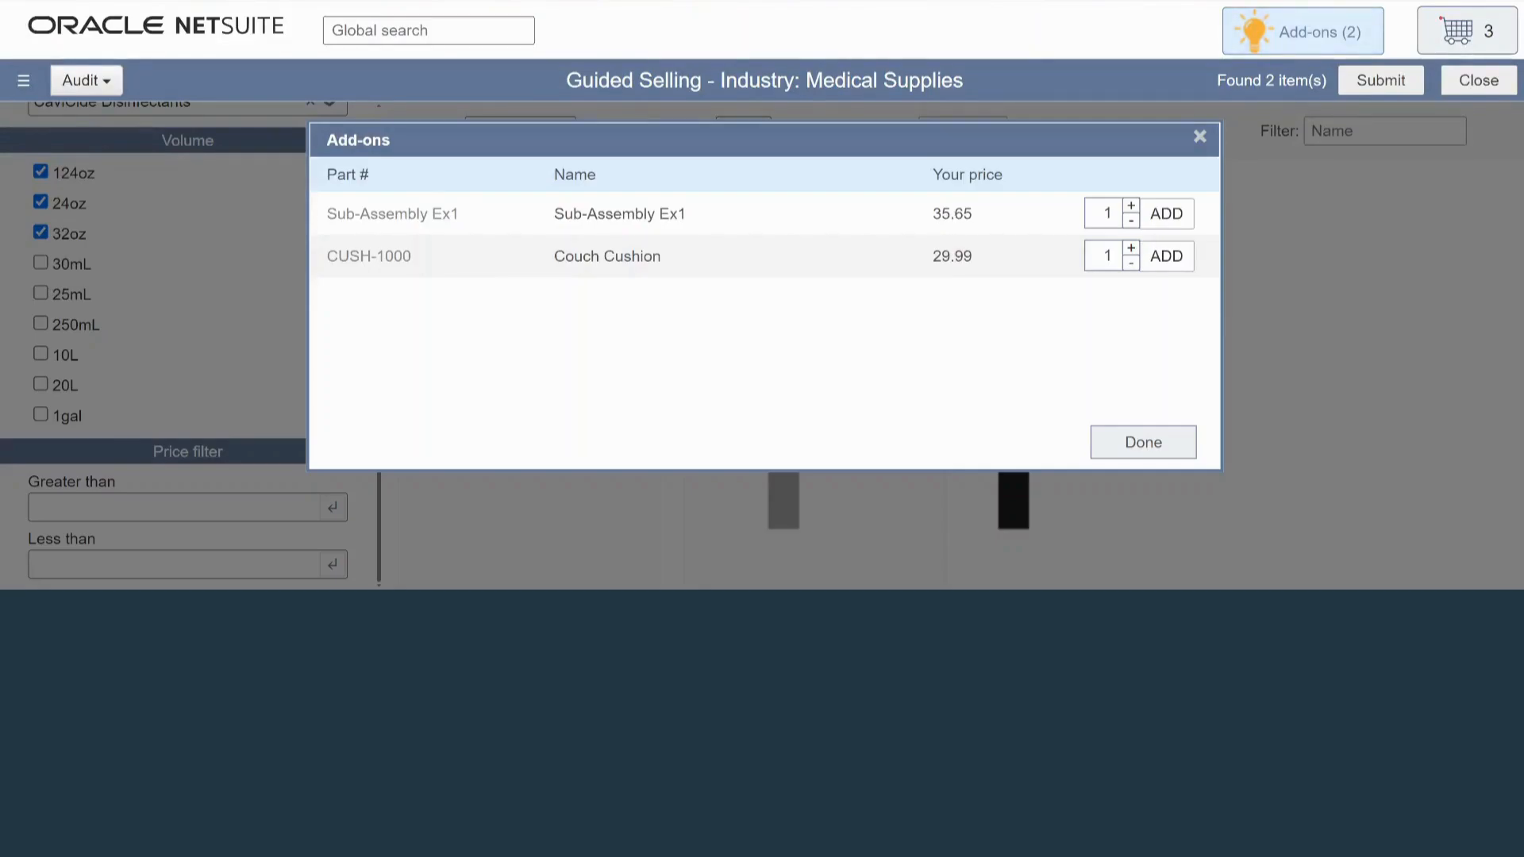
click(1199, 137)
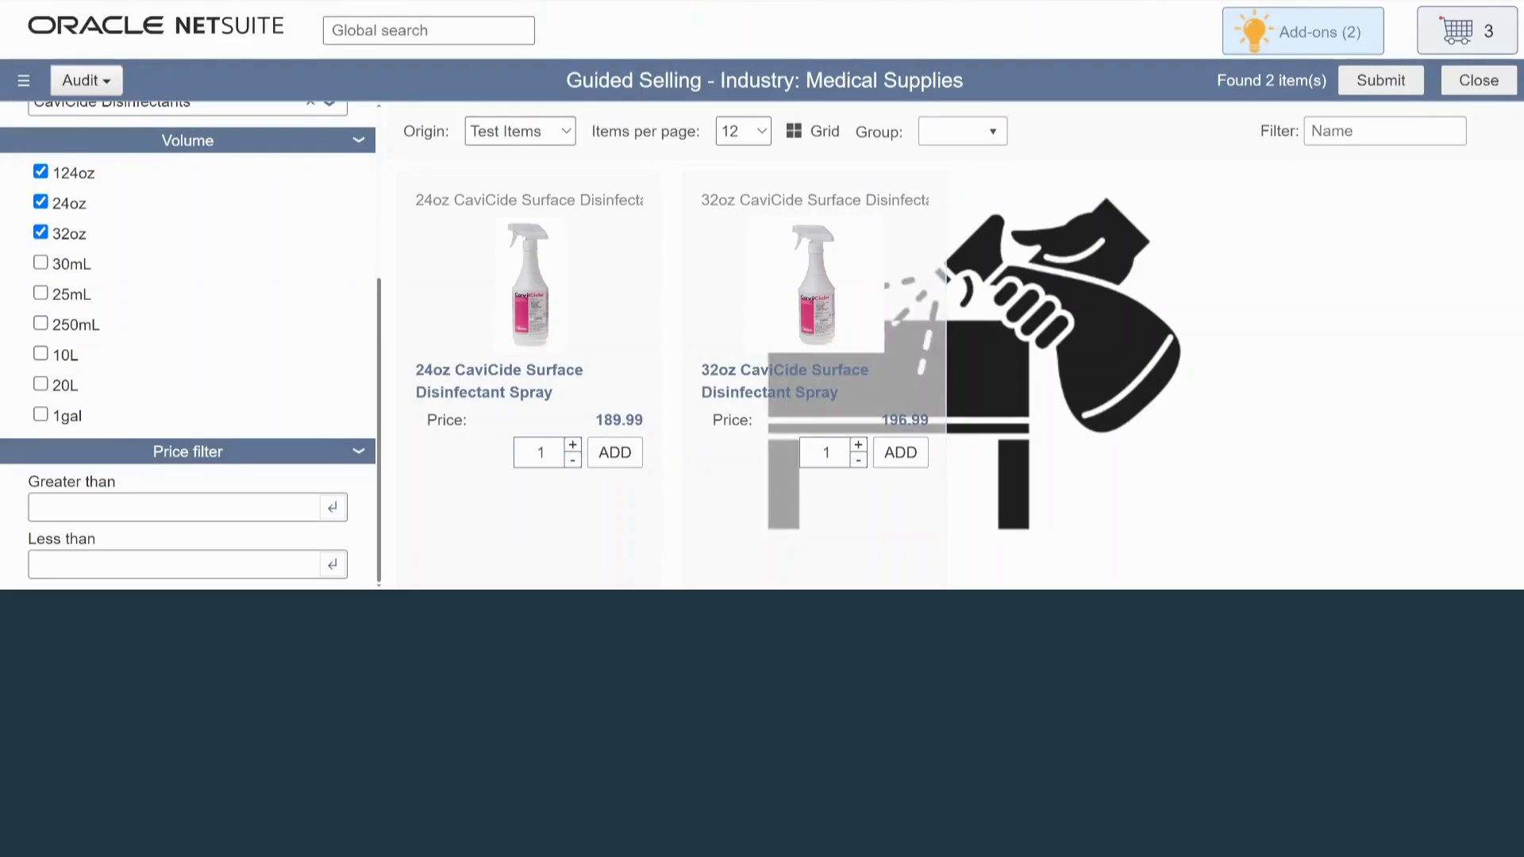
- Remove the Cleaning & Disinfection category selection and choose the Custom category
scroll(189, 341, up, 4)
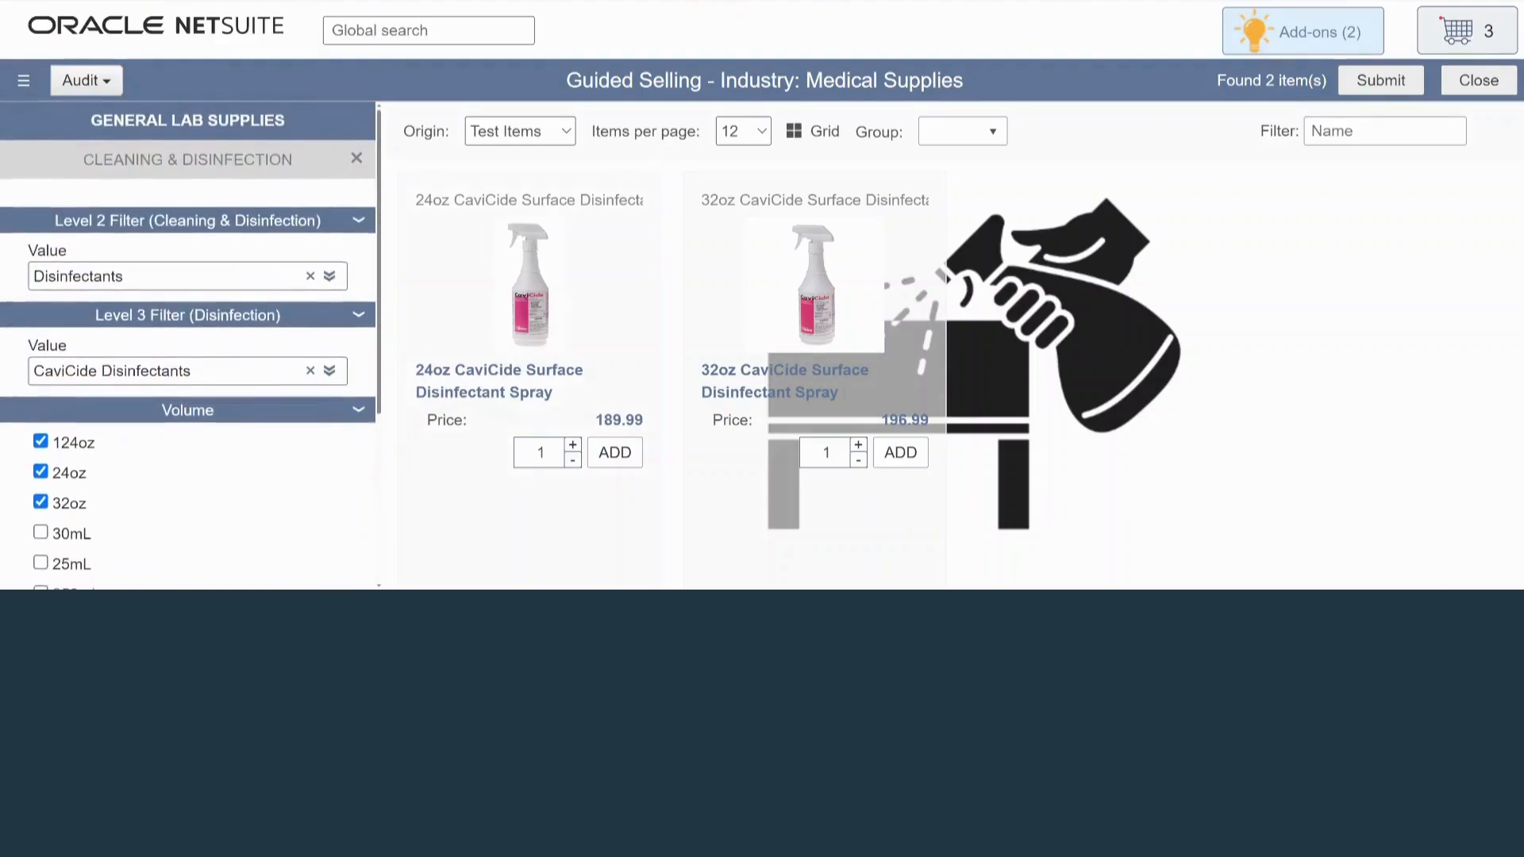
click(356, 158)
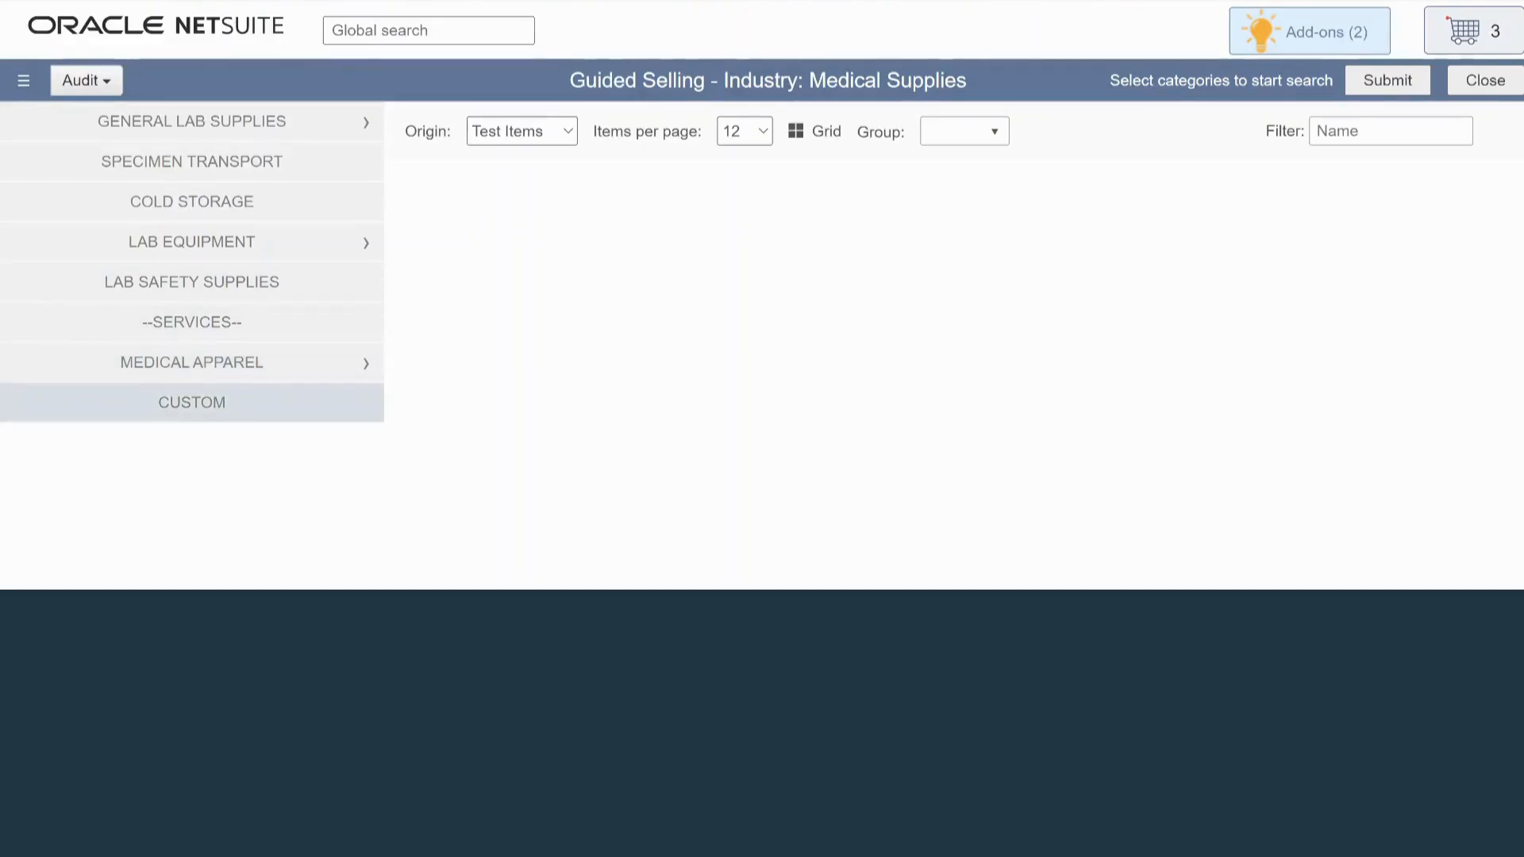
click(191, 403)
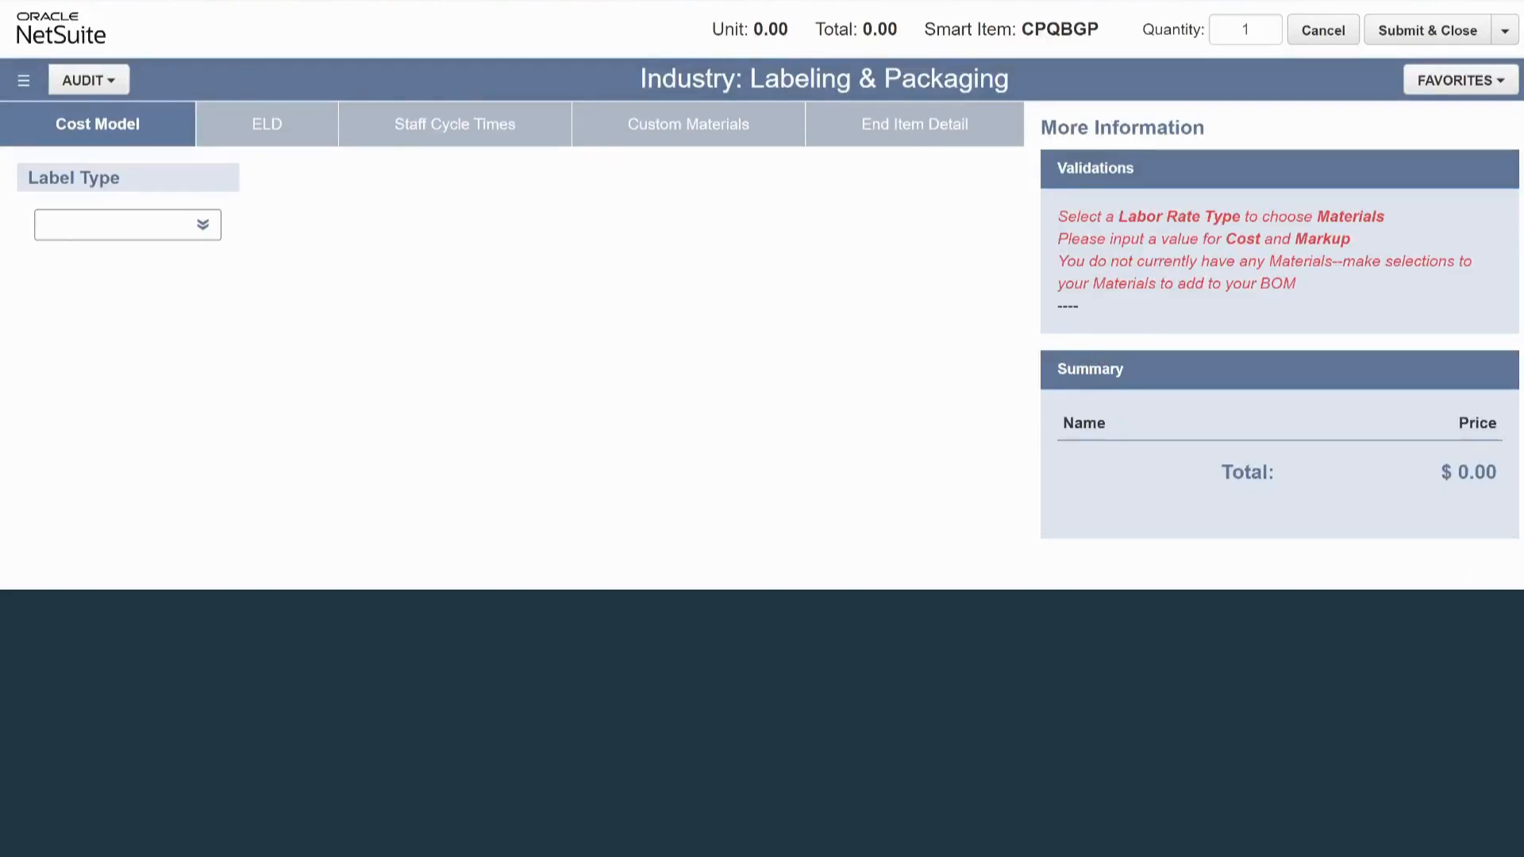
- Set the cost model's label type to NEW and its service category to Clip Strips
click(127, 224)
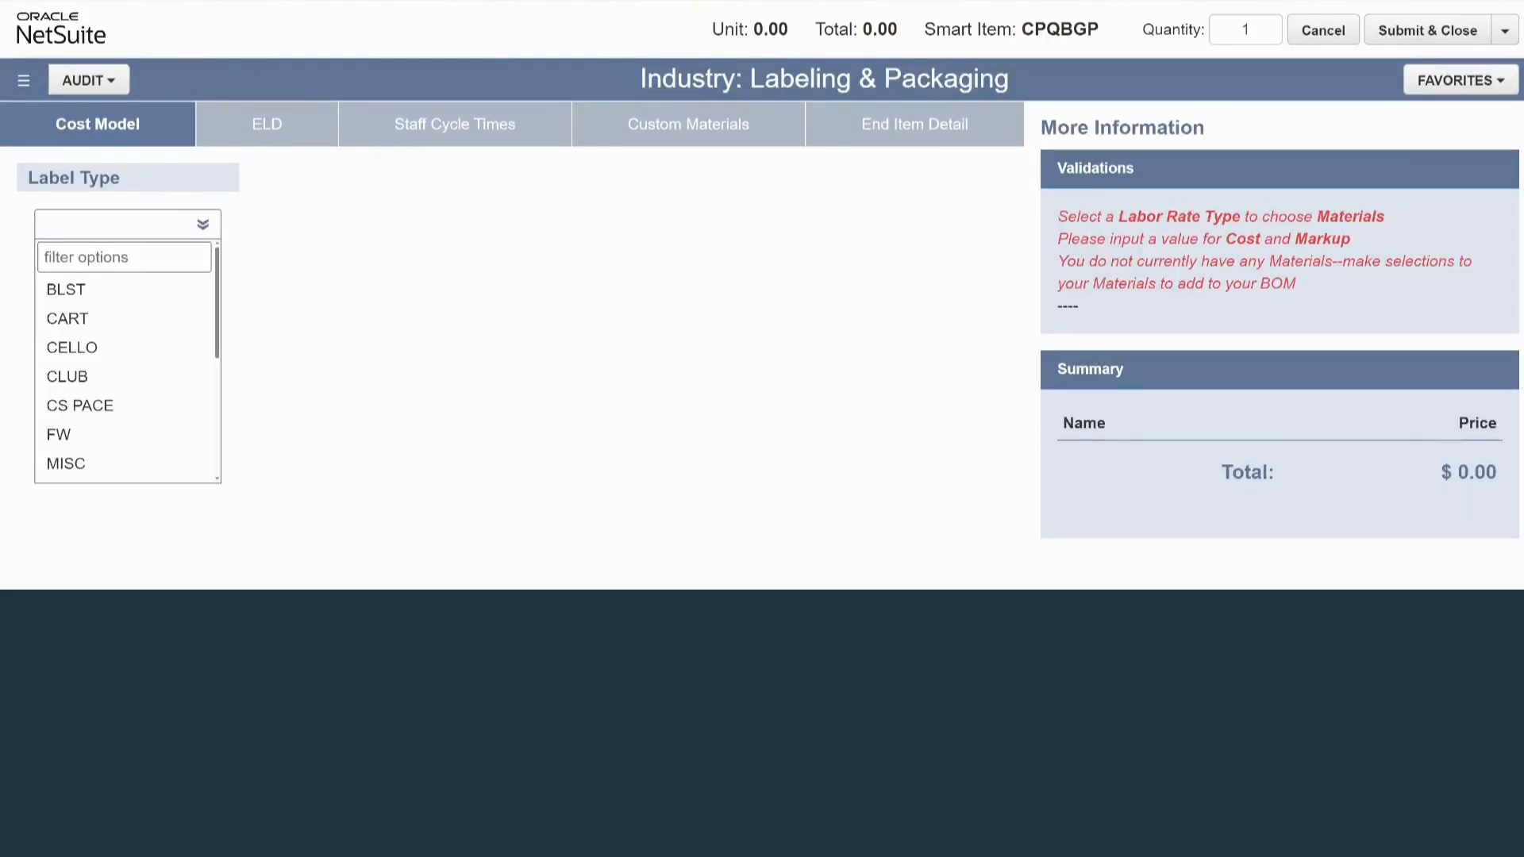
scroll(127, 397, down, 1)
click(64, 403)
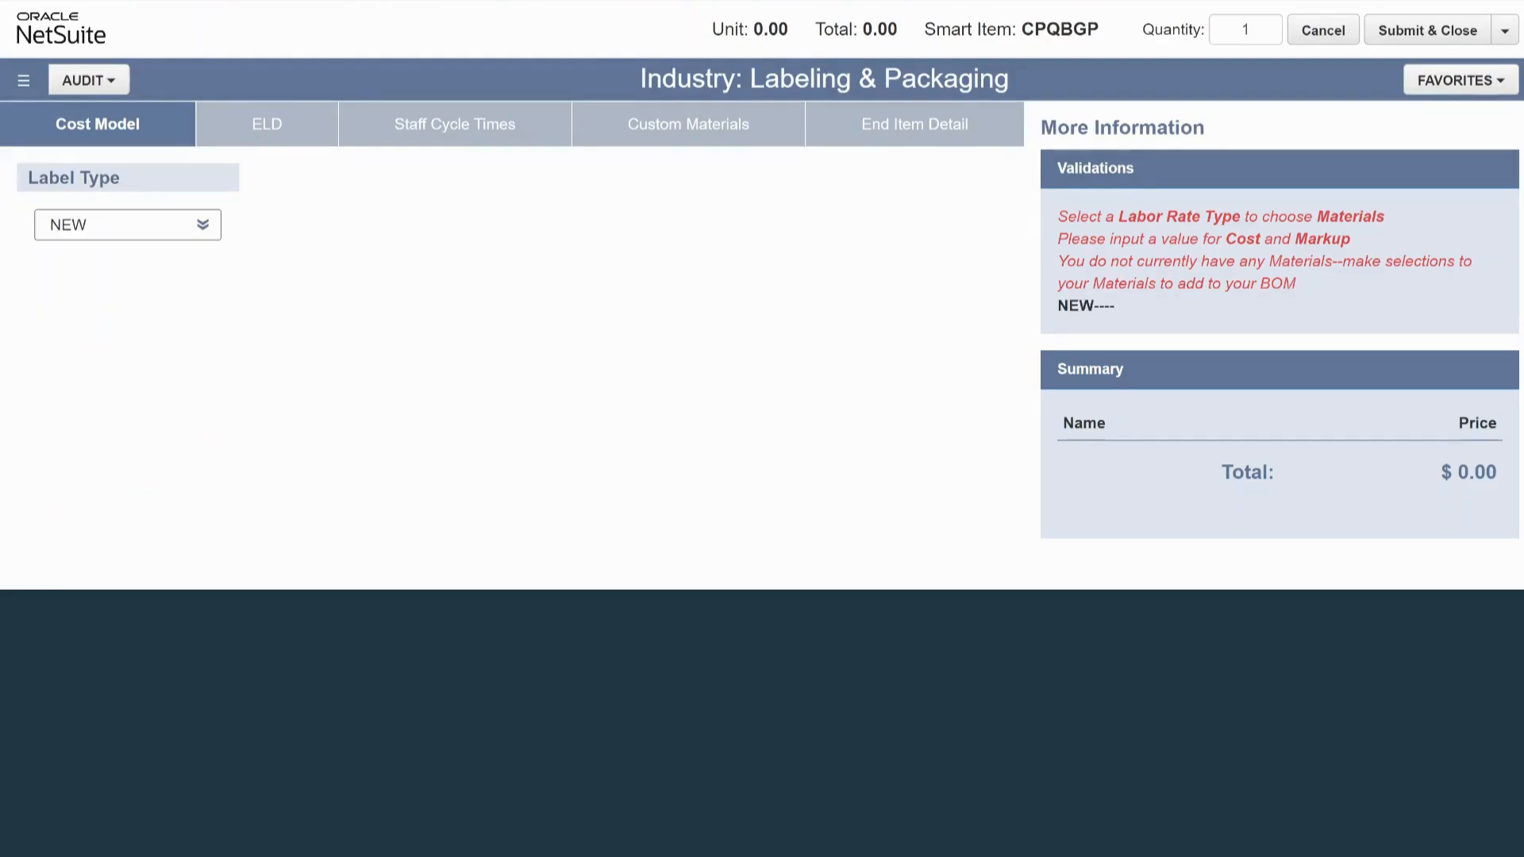
click(468, 225)
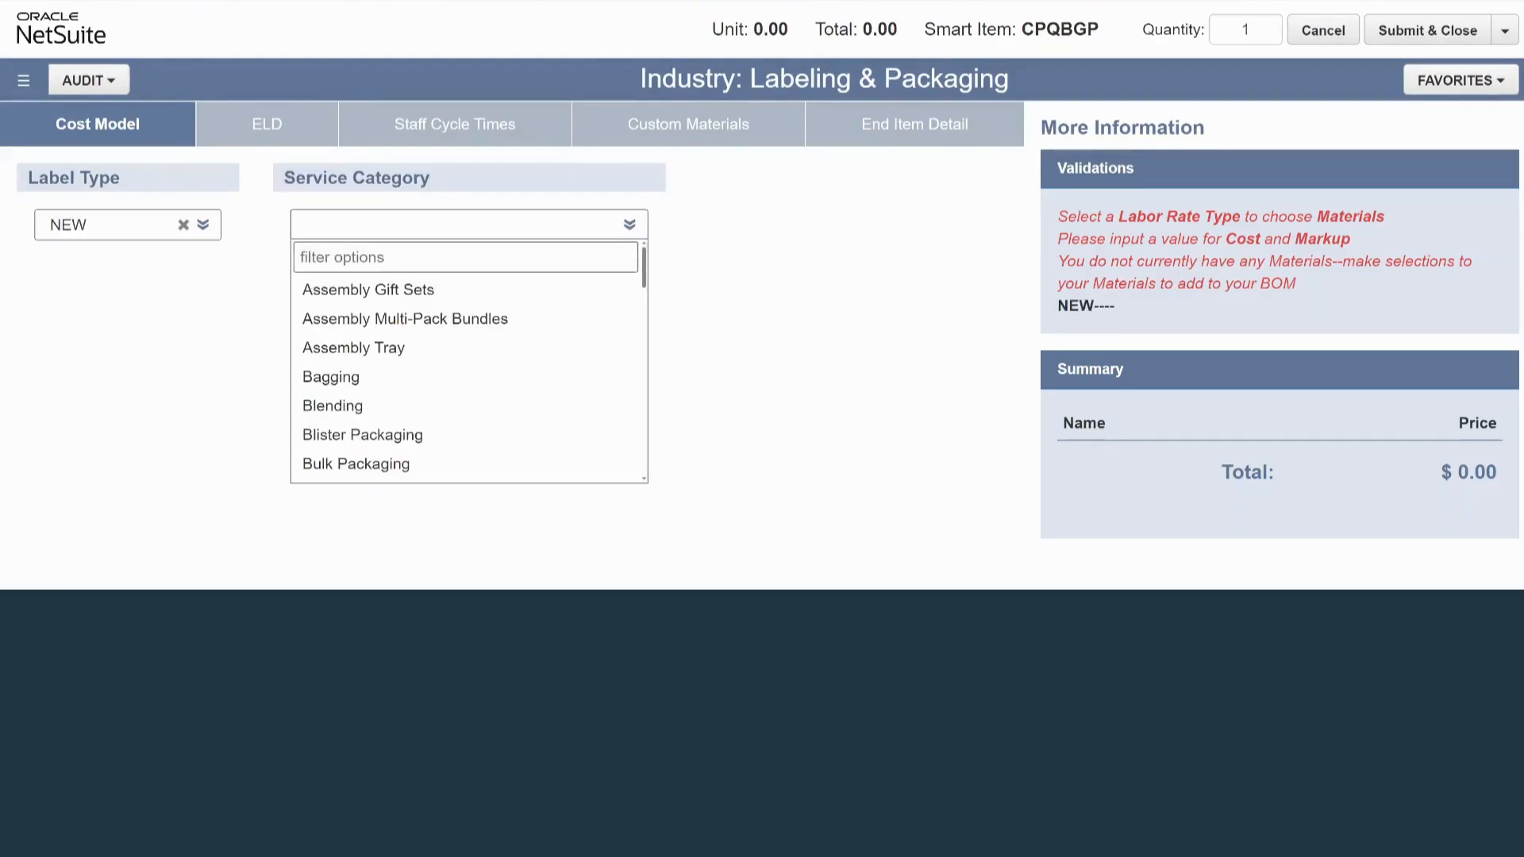
scroll(469, 361, down, 1)
scroll(468, 290, down, 1)
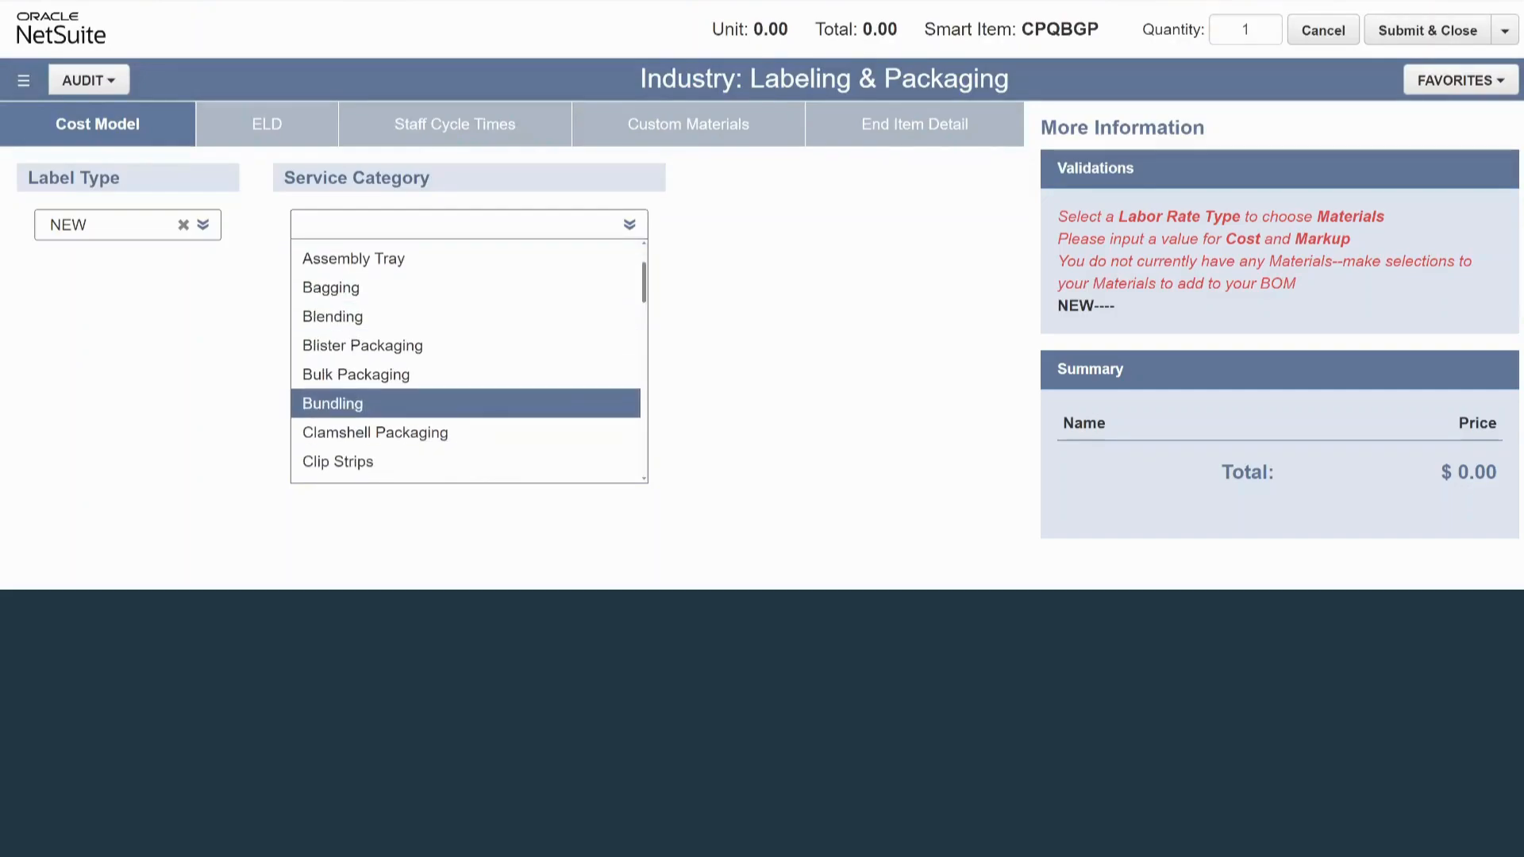
click(337, 461)
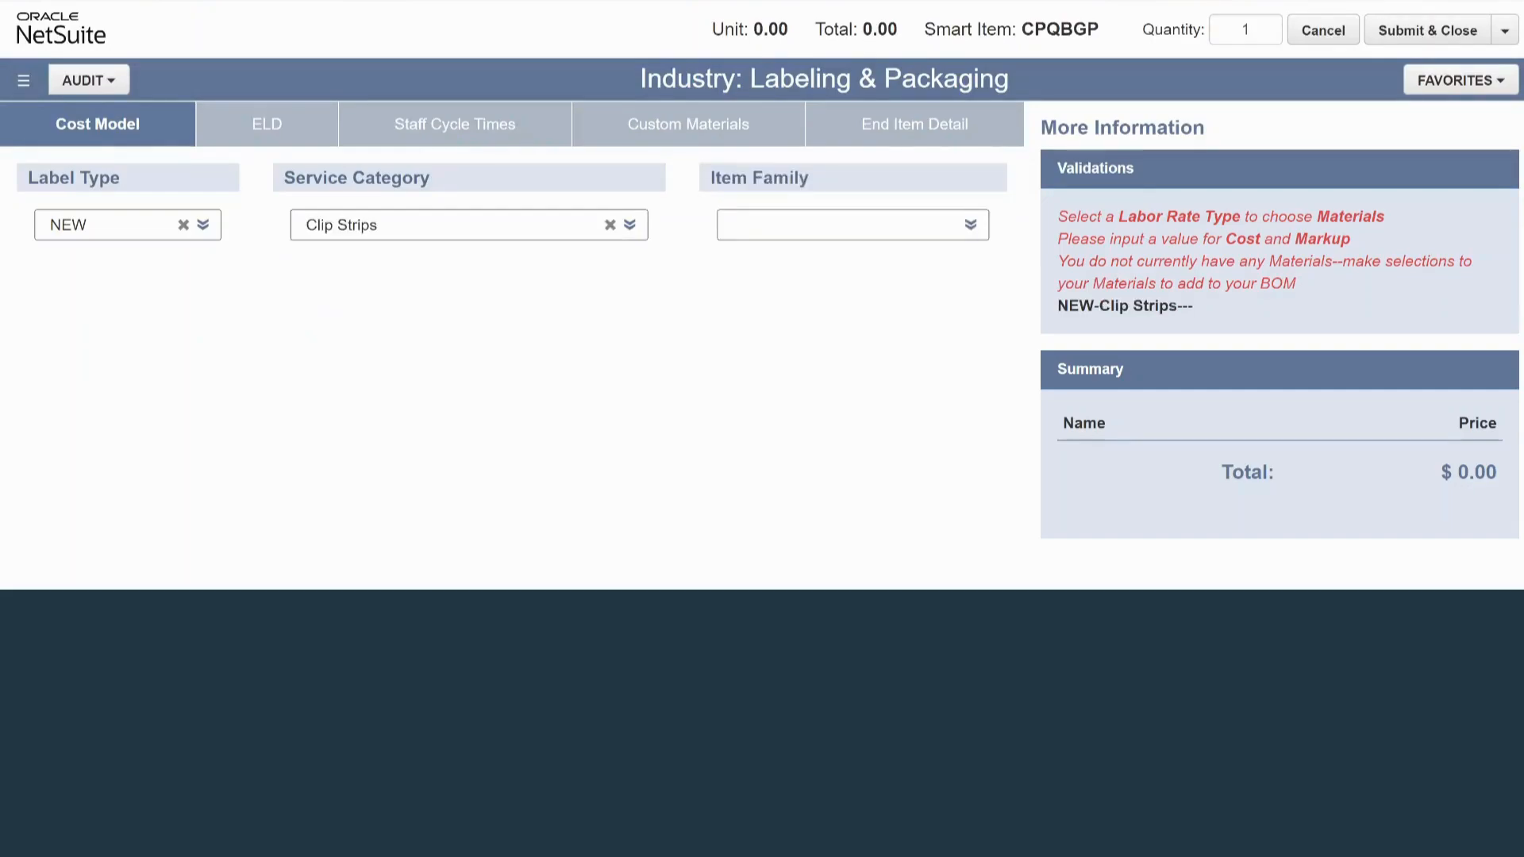
- Set the item family to Shrink Wrap and the item category to ALCART
click(841, 224)
scroll(849, 373, down, 5)
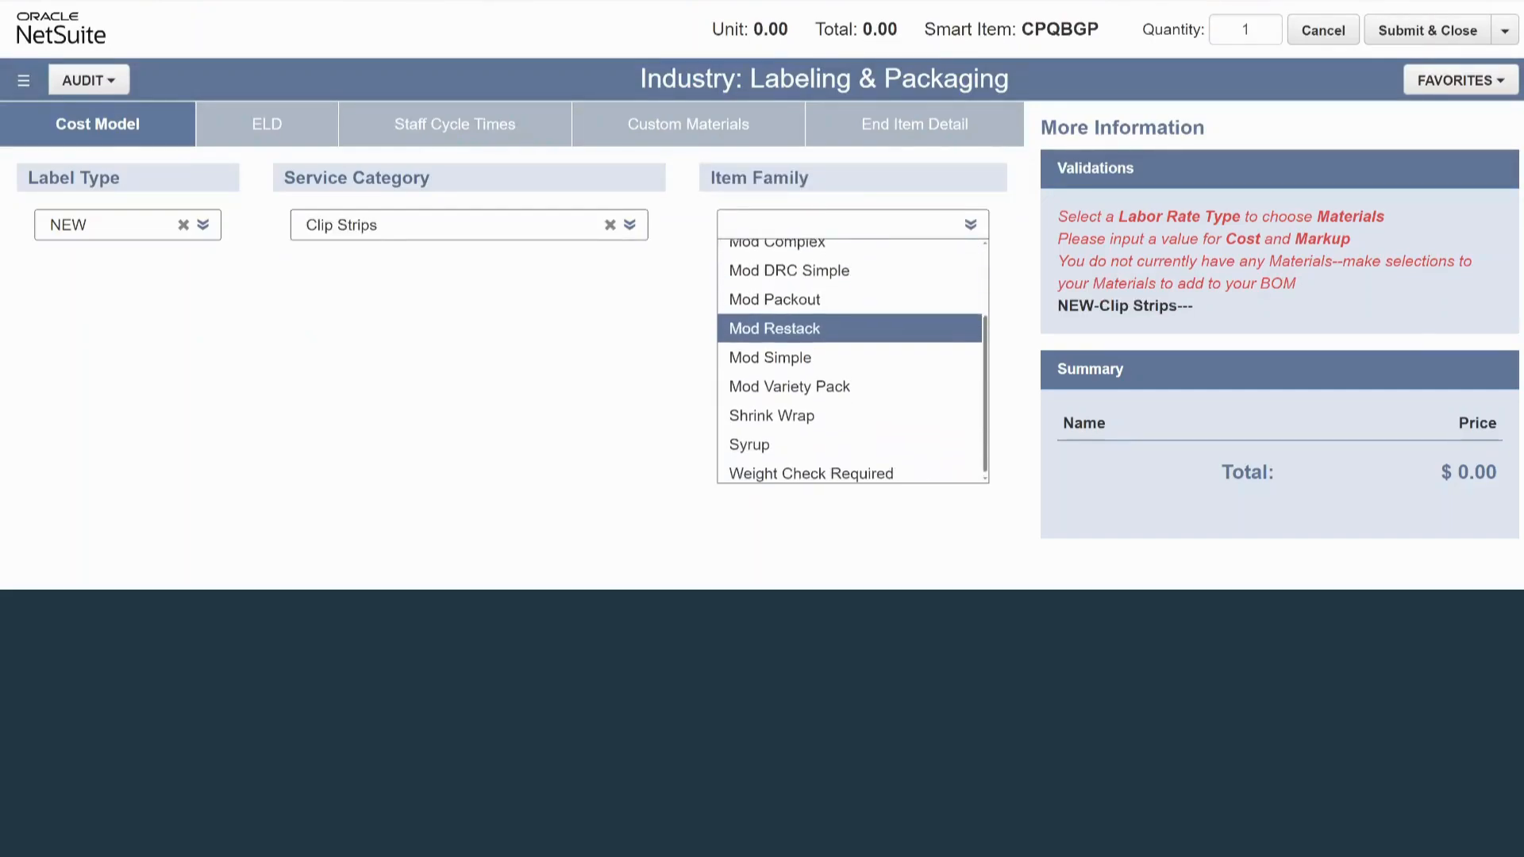
click(781, 411)
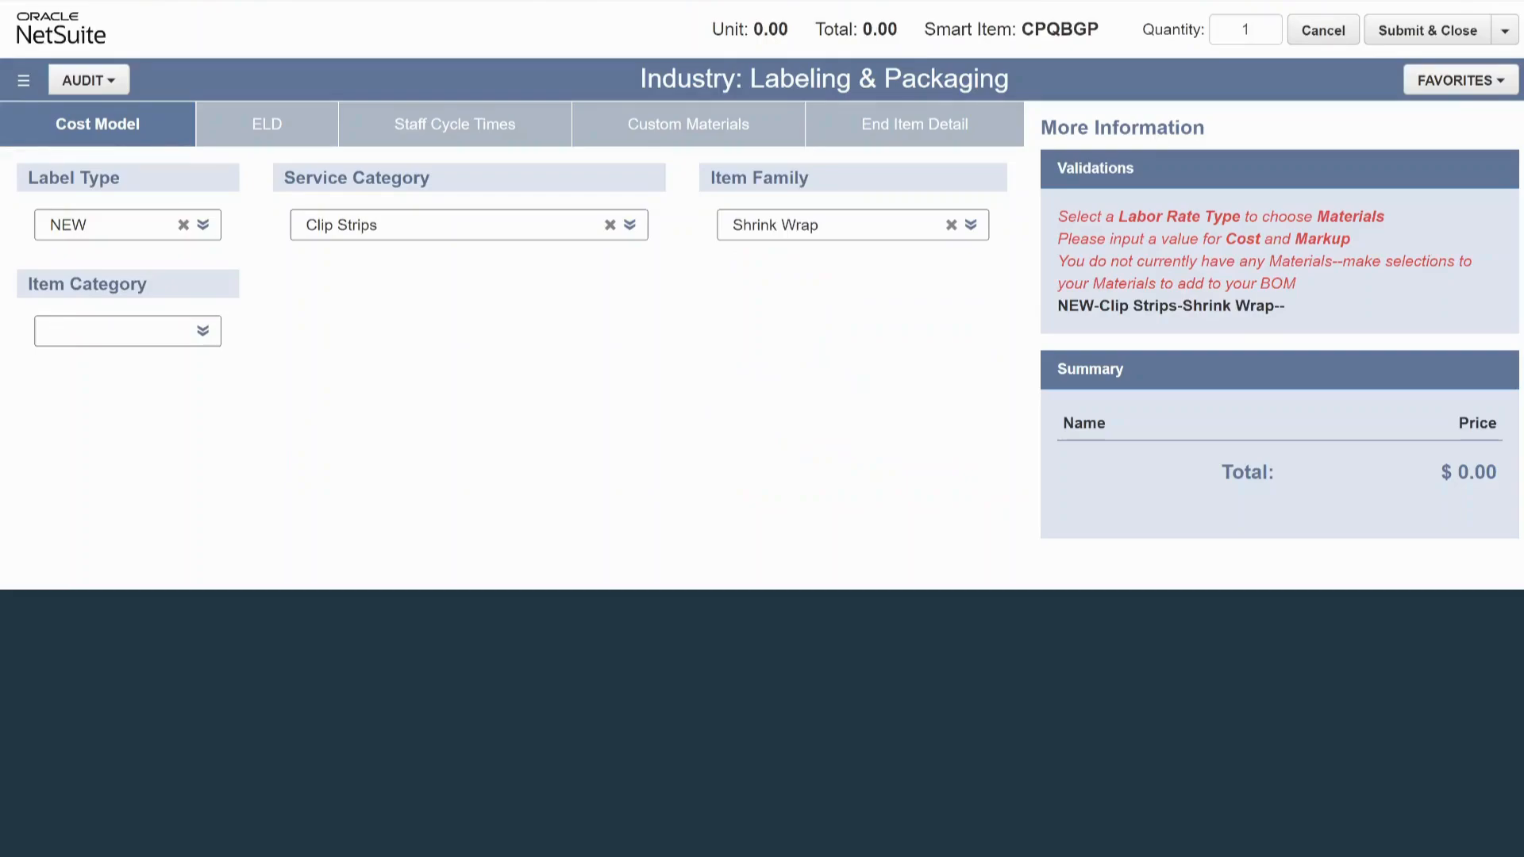
click(127, 331)
click(77, 396)
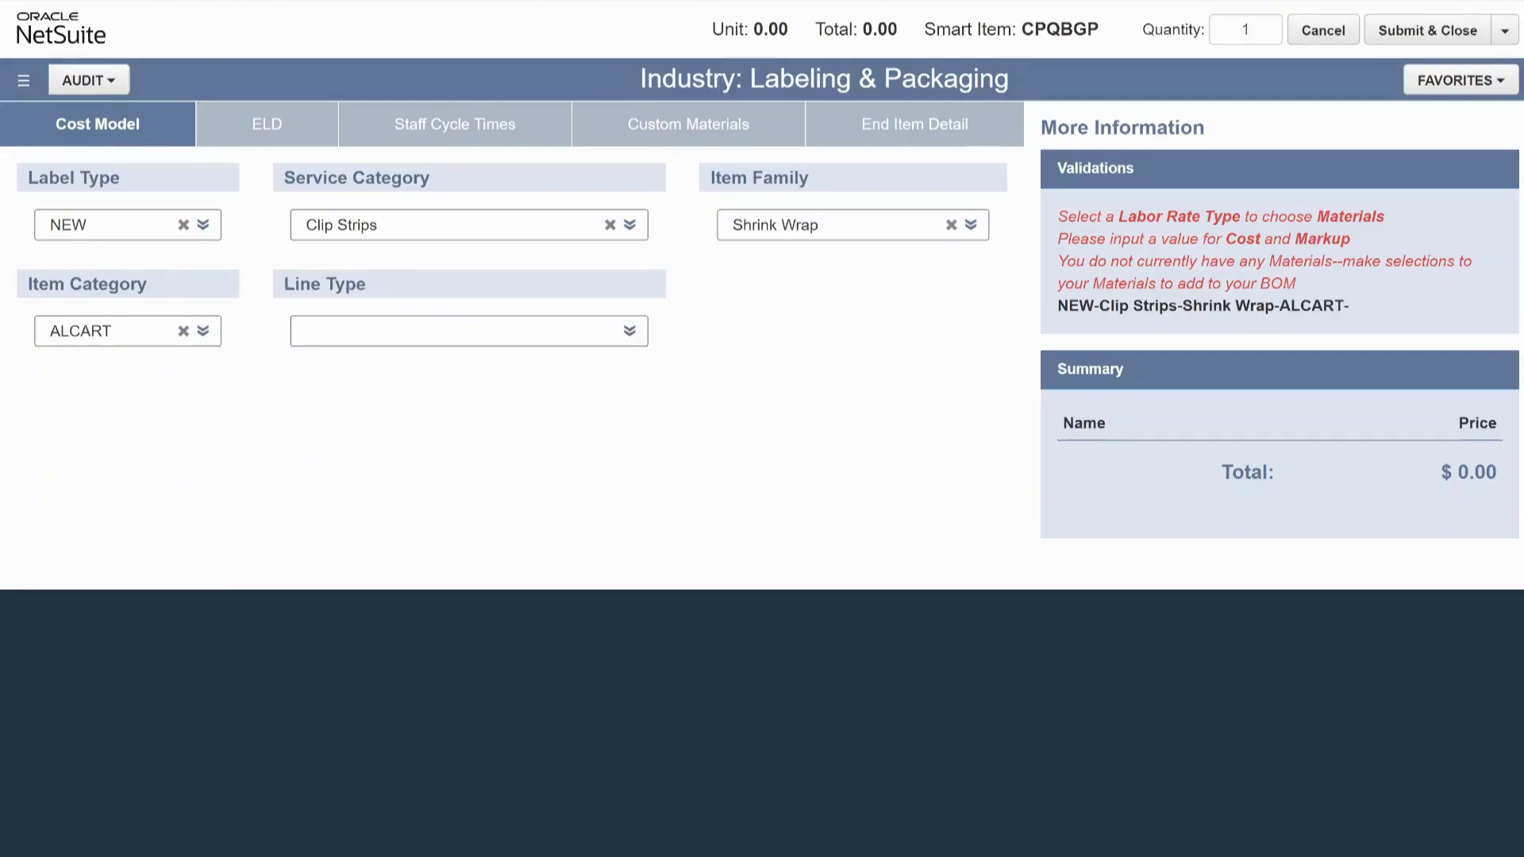
- Set the line type to Pallet Pacing - Full and the labor rate type to E1 Standard items
click(468, 330)
key(Down)
key(Down)
key(Down)
key(Down)
key(Down)
key(Down)
key(Down)
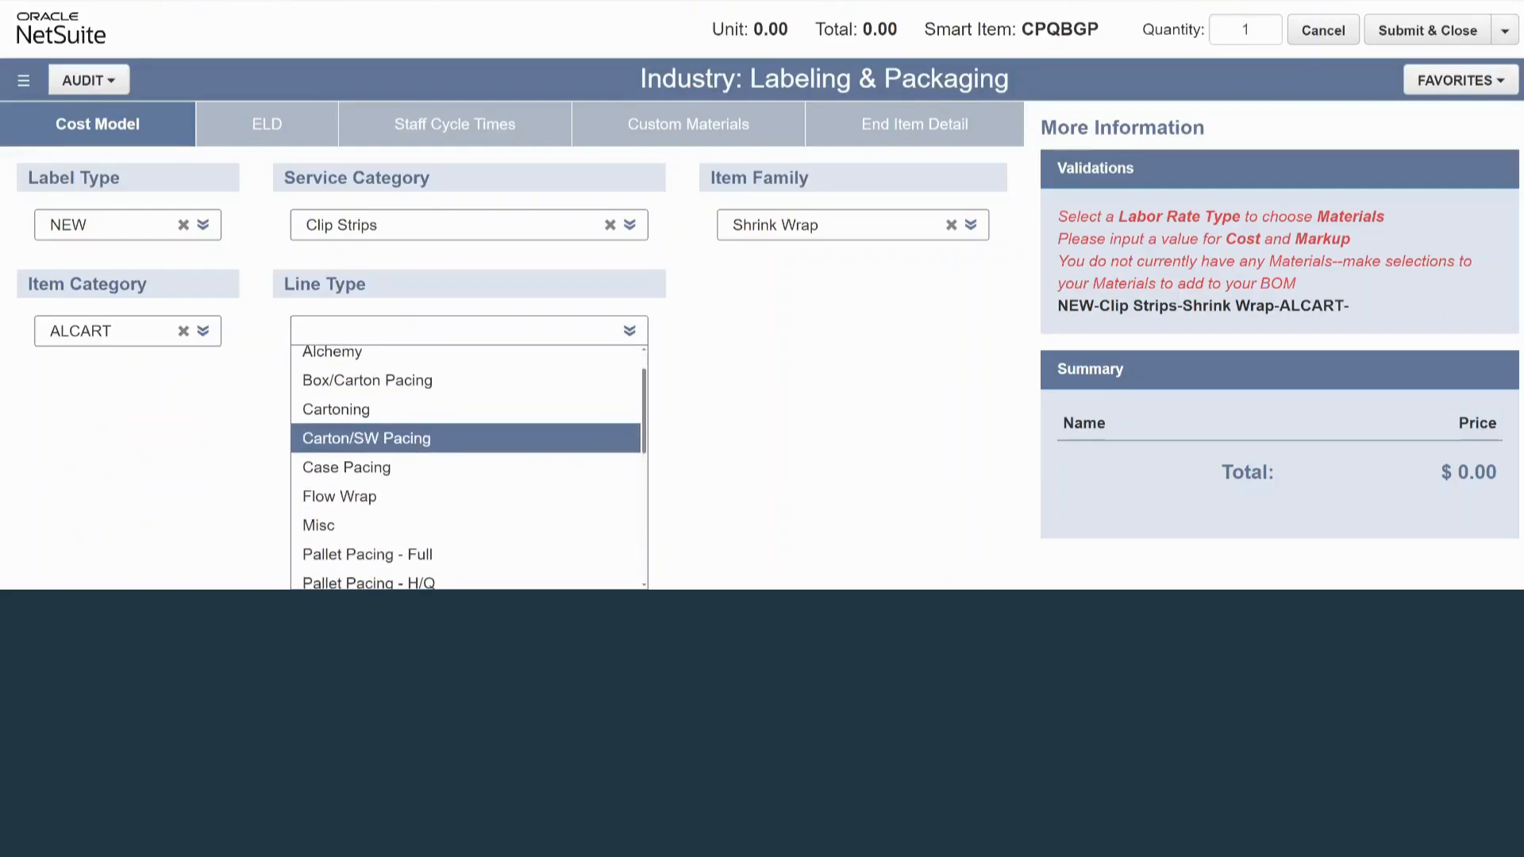
key(Down)
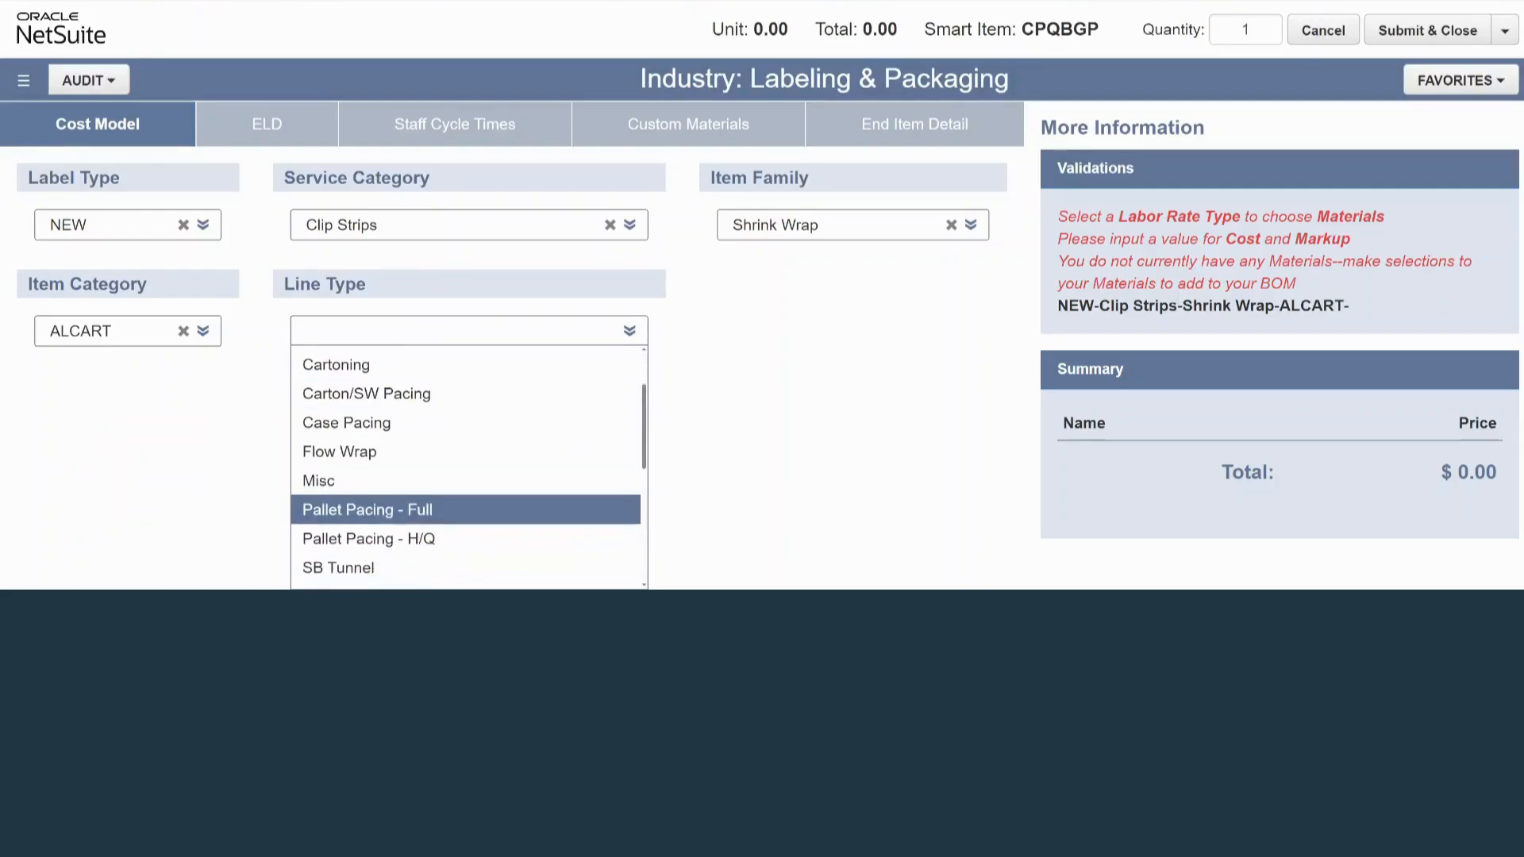
key(Return)
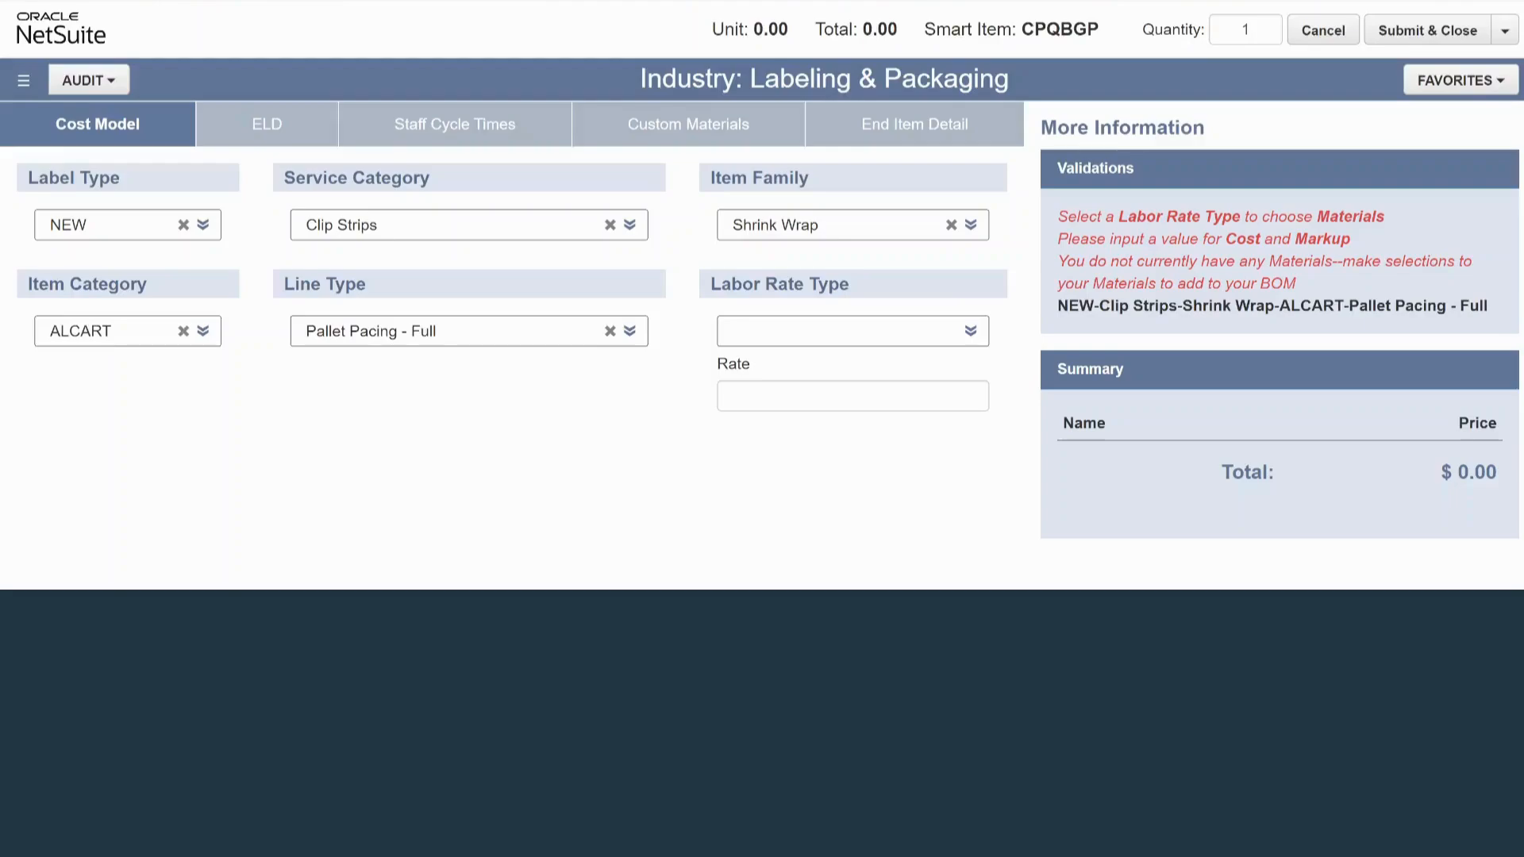
click(853, 330)
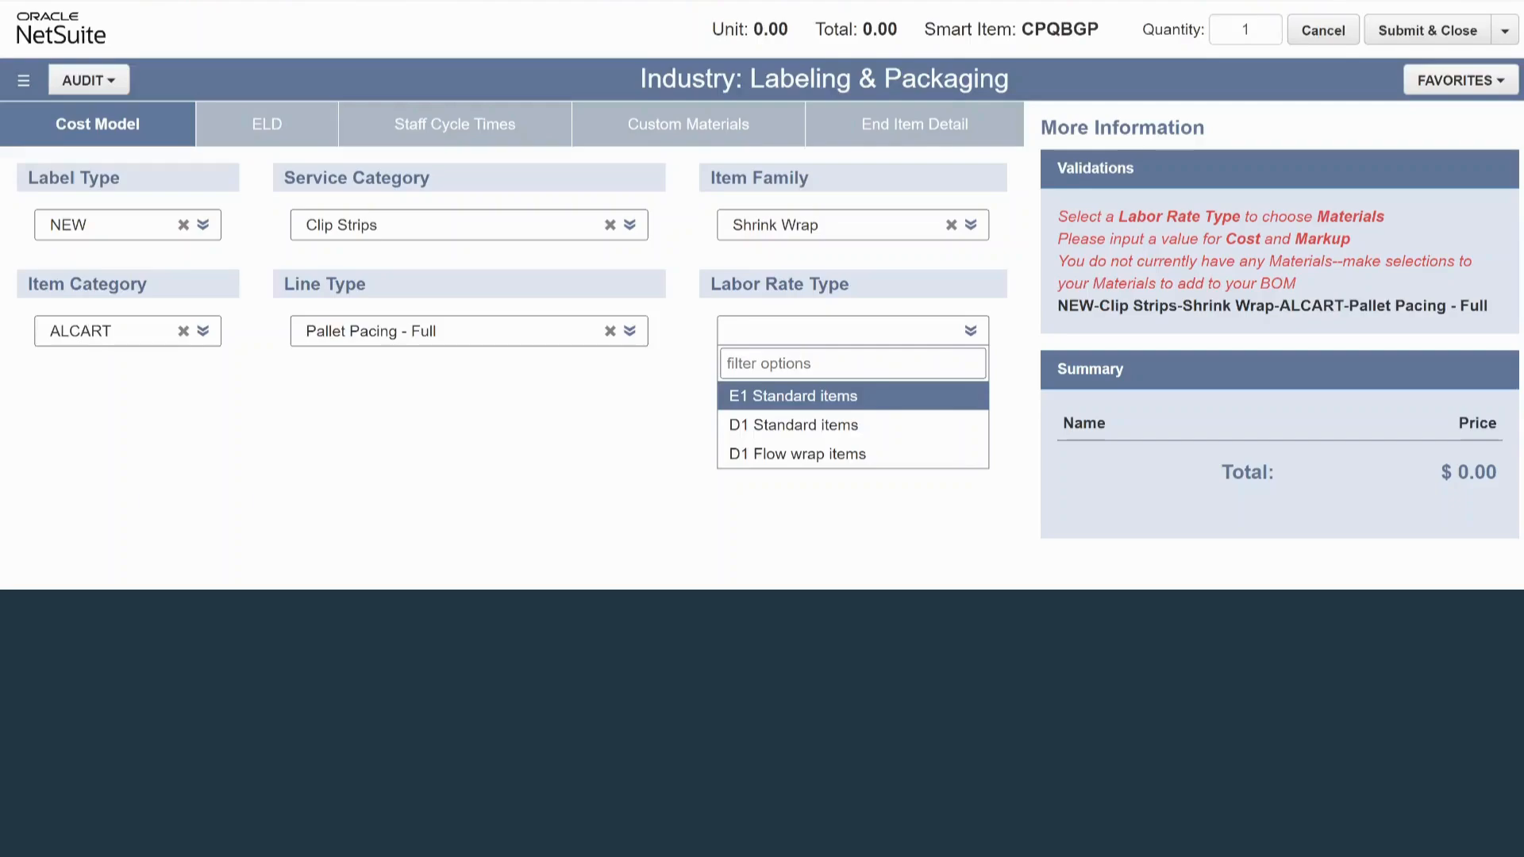
key(Return)
- In the first costs summary, set productive minutes per shift to 5 and the posting UOM to Cases
scroll(510, 345, down, 2)
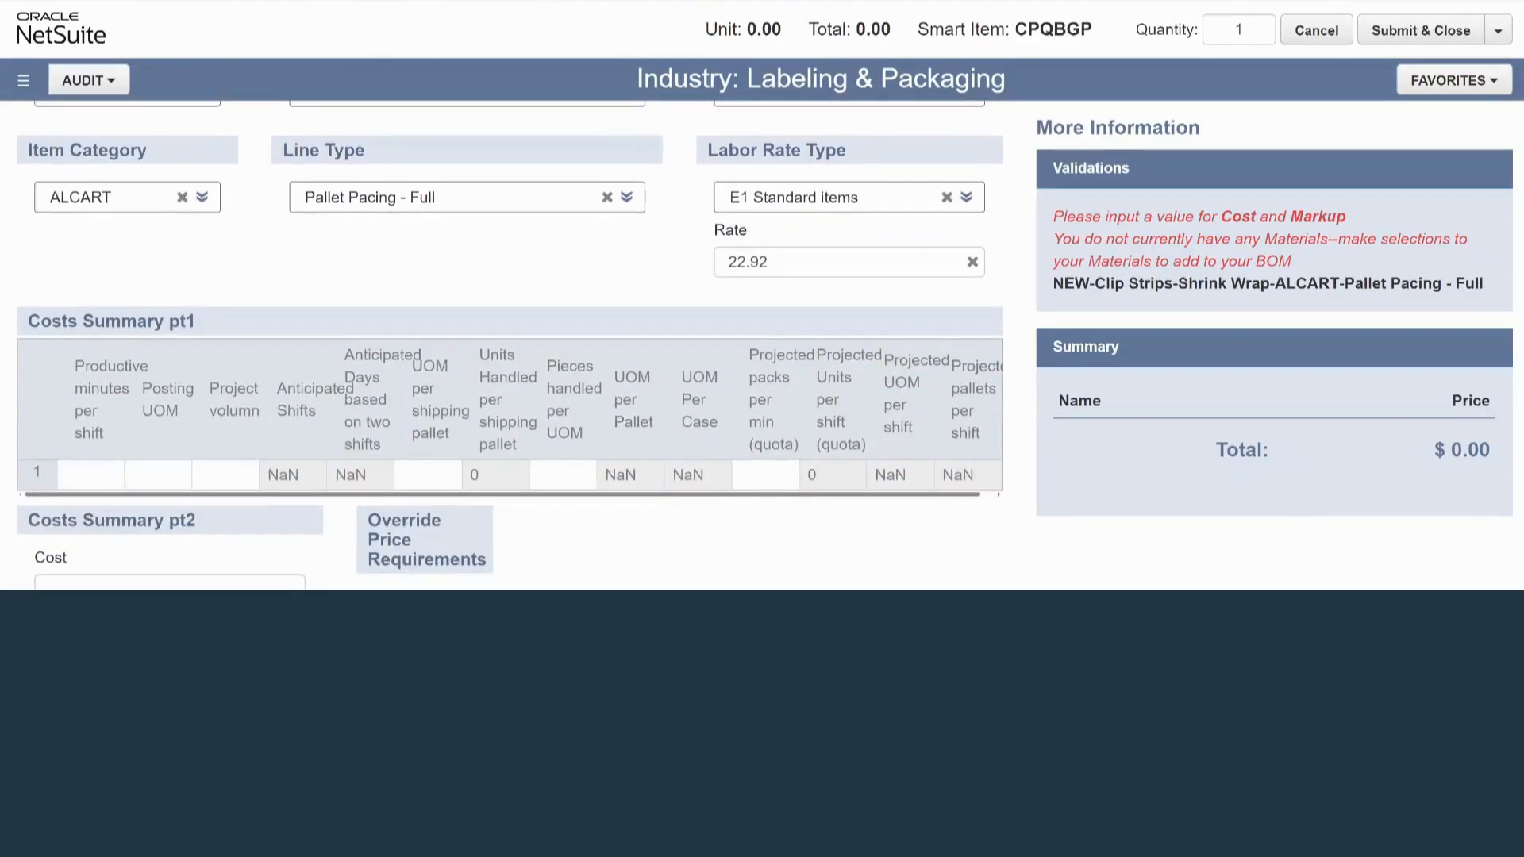
click(90, 475)
scroll(509, 345, down, 1)
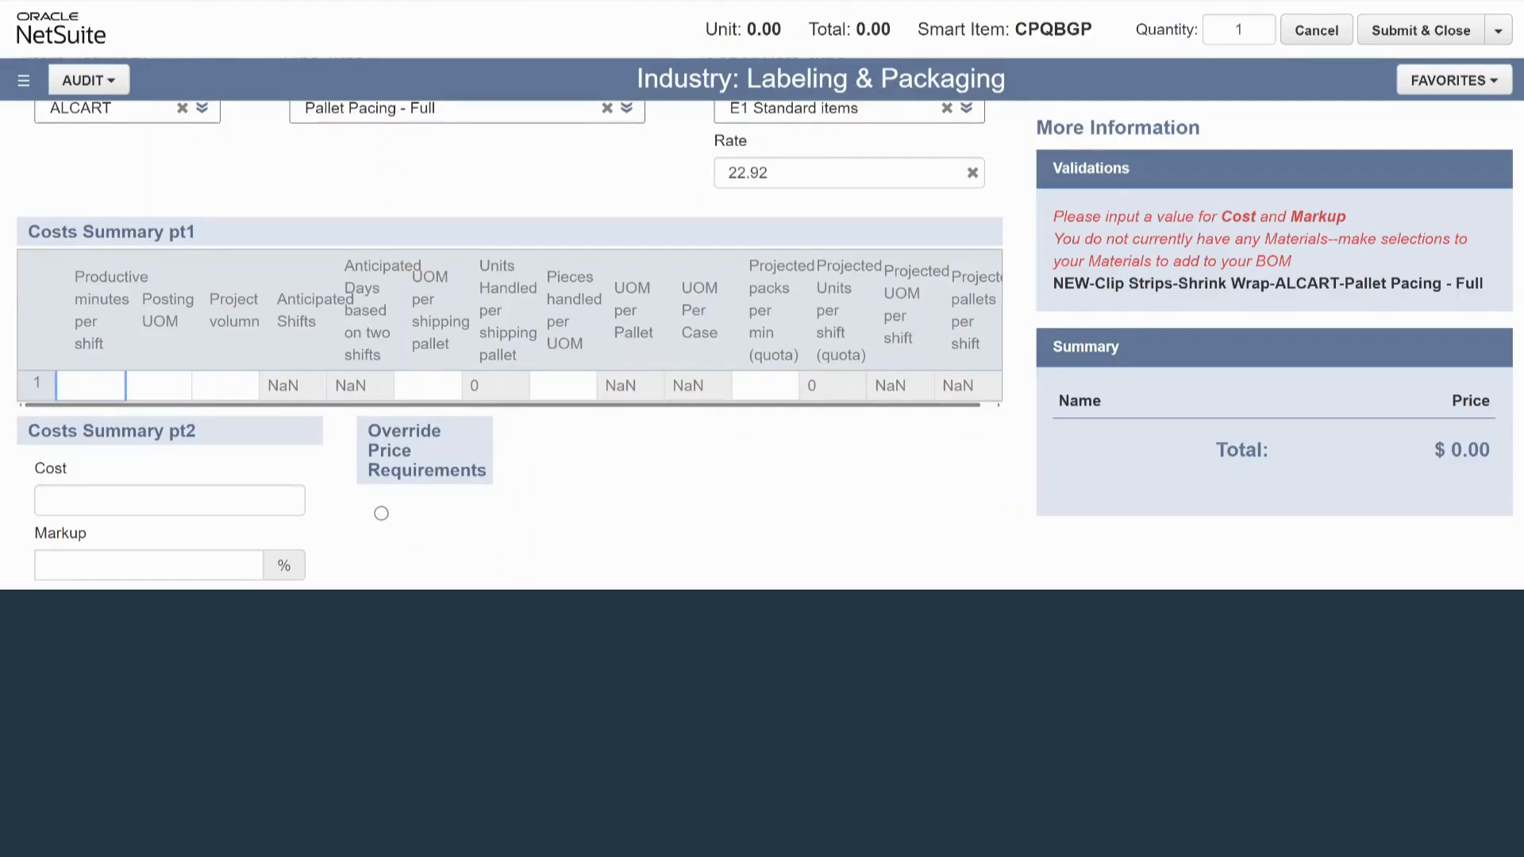
text(5)
key(Tab)
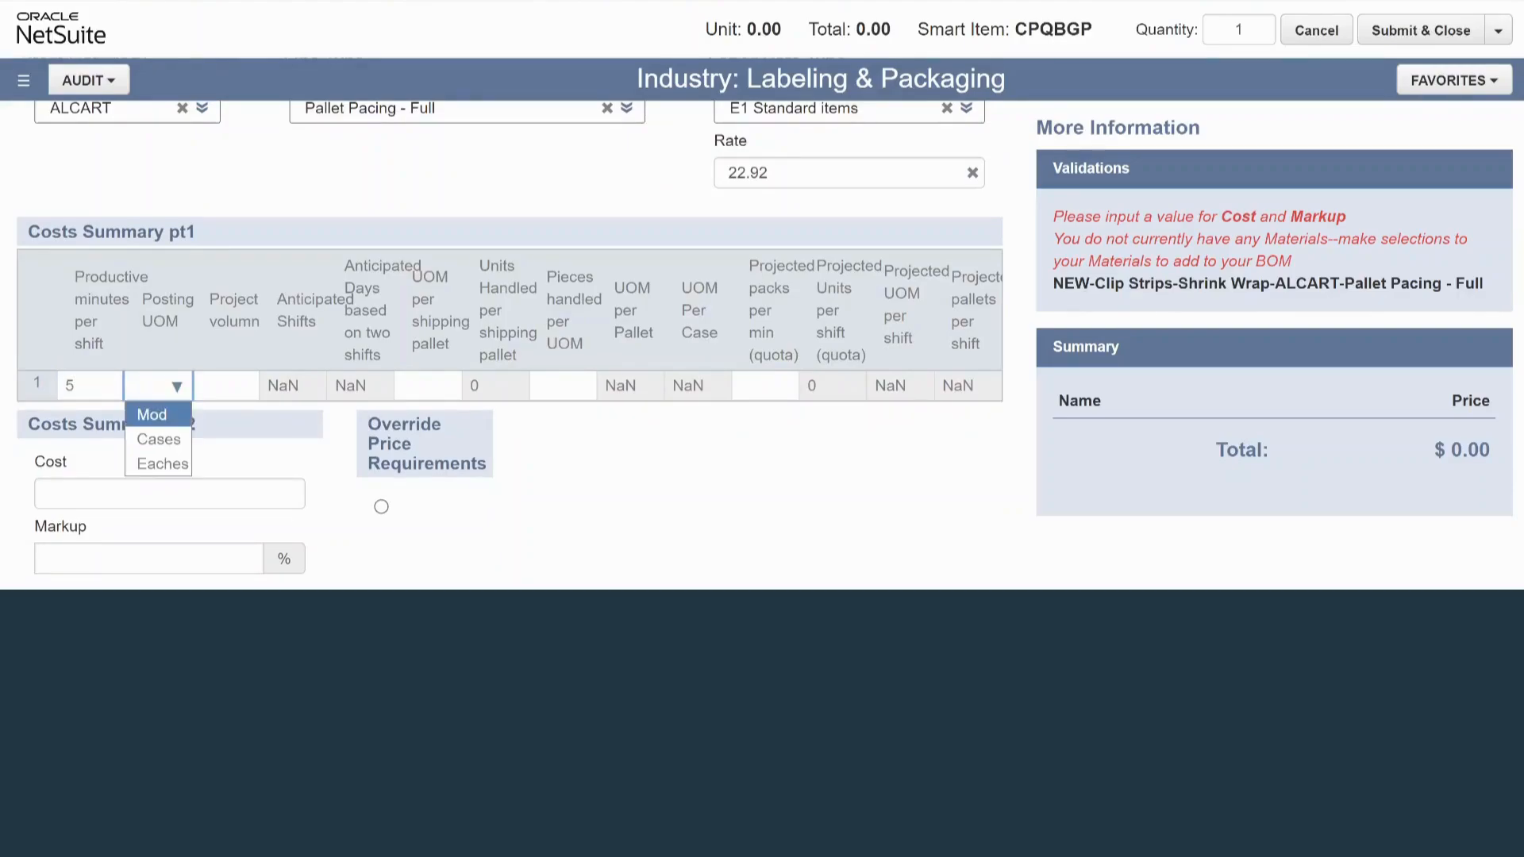
key(Down)
key(Return)
key(Tab)
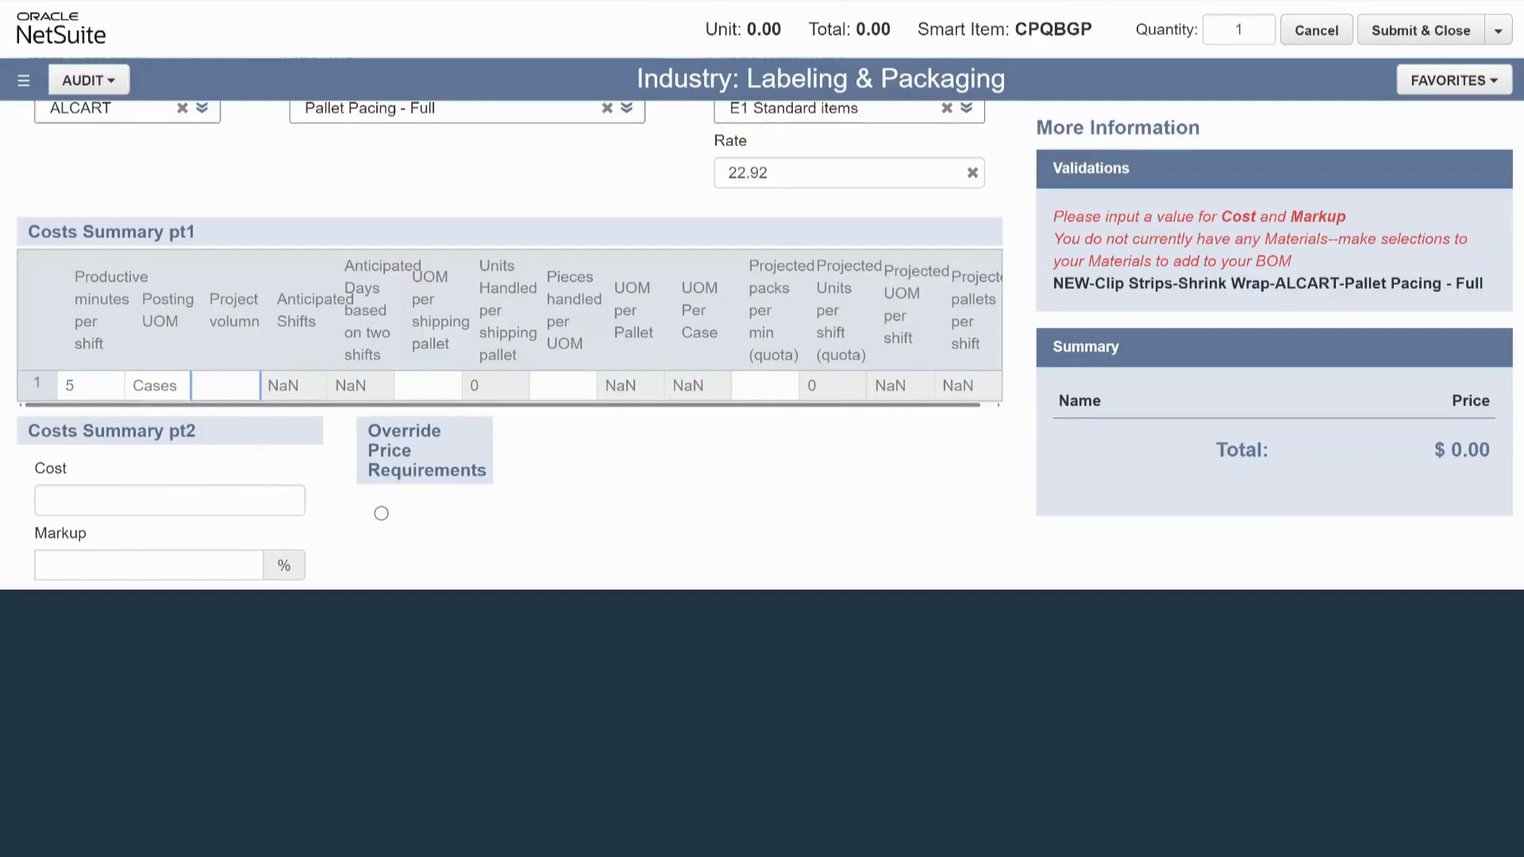
- Enter project volume 5, UOM per shipping pallet 7, pieces handled per UOM 8 and projected packs per minute 9
text(5)
key(Tab)
text(7)
key(Tab)
text(8)
key(Tab)
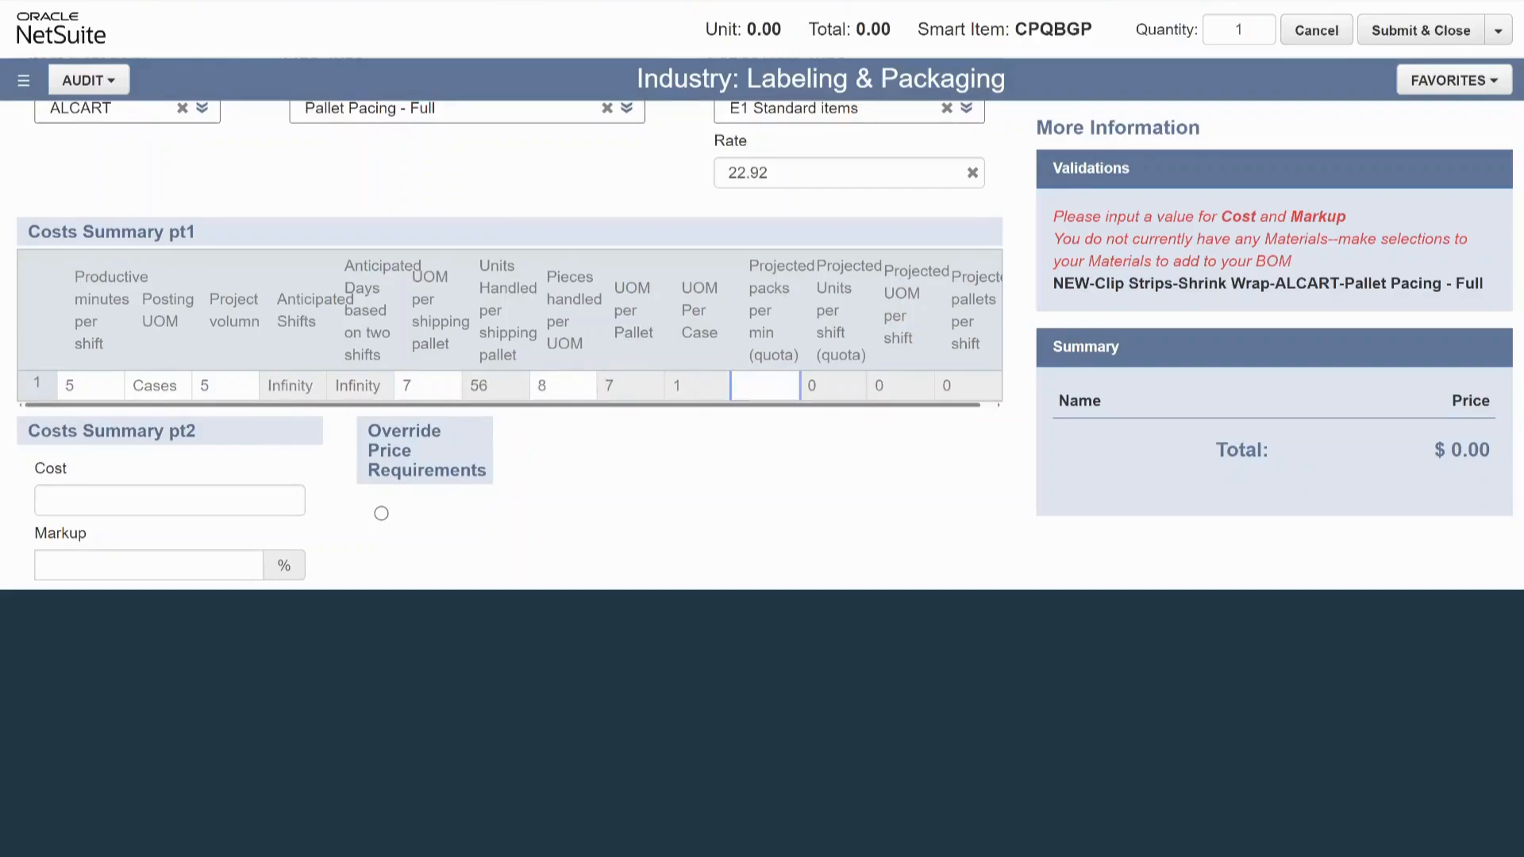
text(9)
key(Tab)
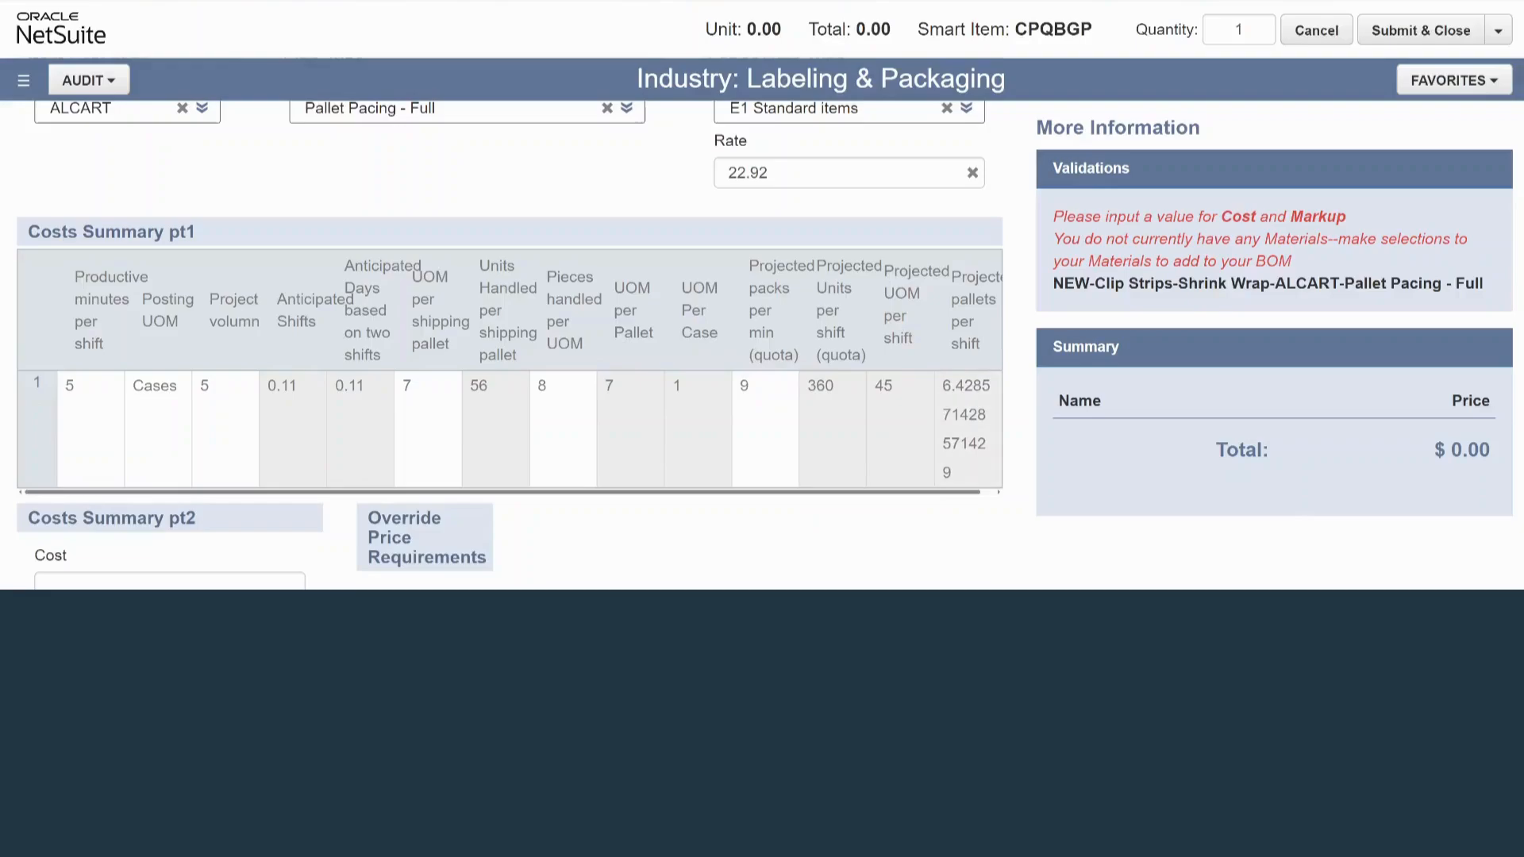
- Turn on the override of the price requirements beside the cost and markup fields
scroll(509, 344, down, 1)
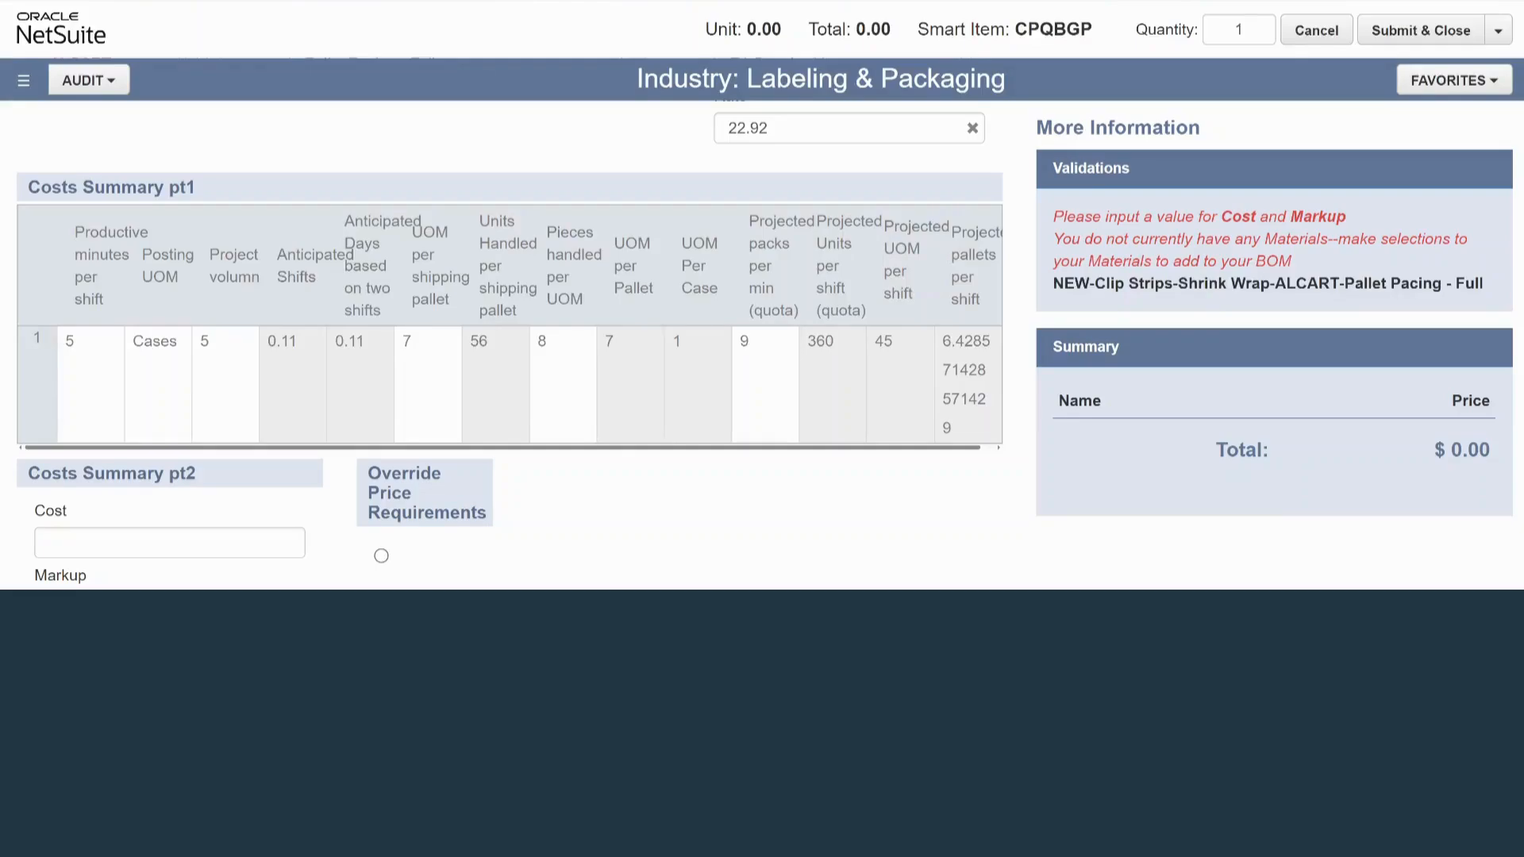
scroll(508, 341, down, 2)
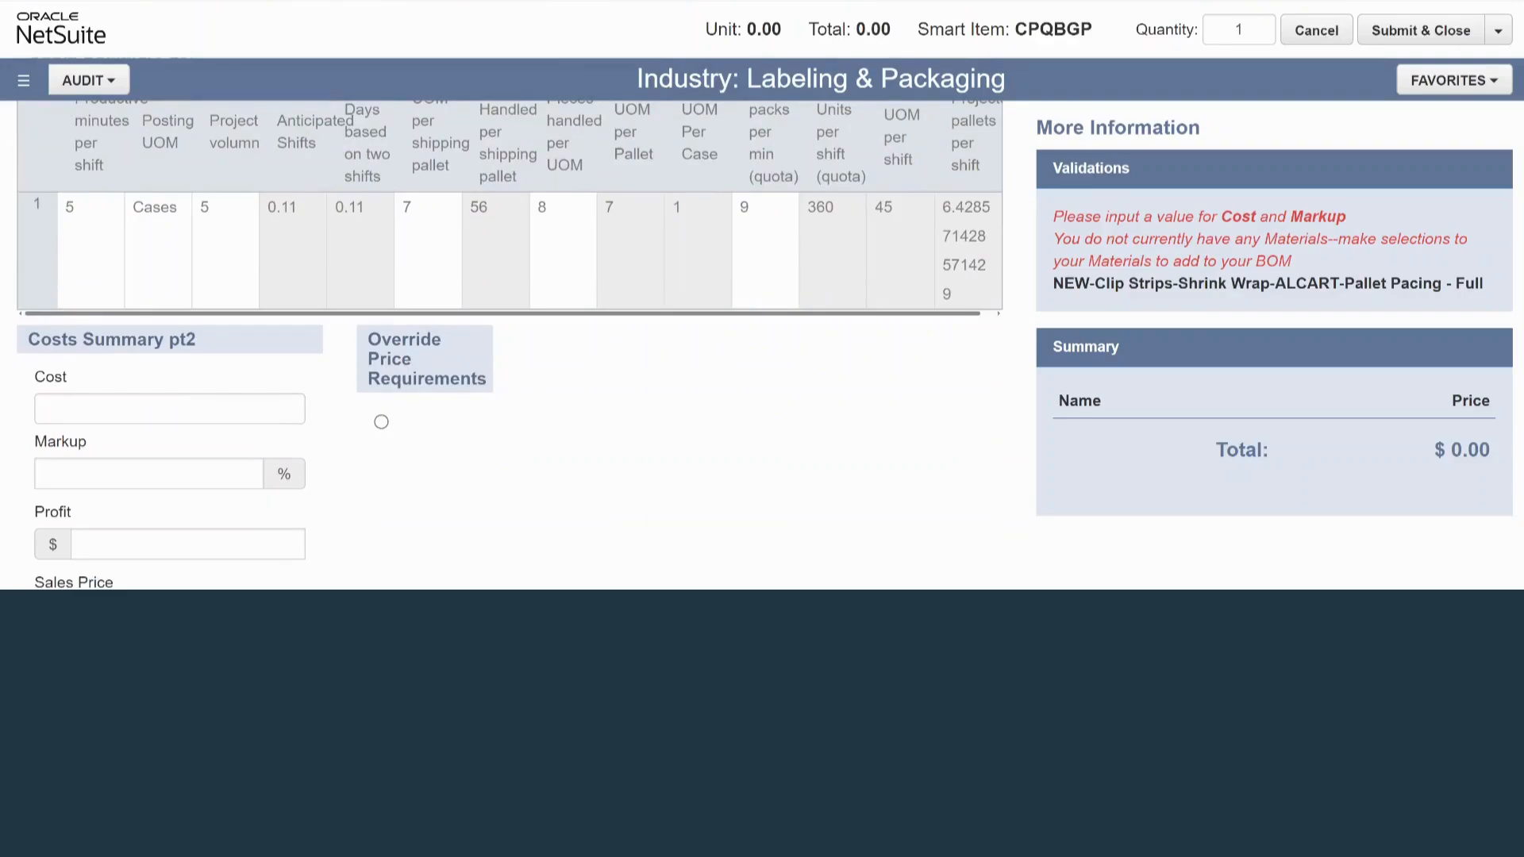
scroll(508, 341, down, 2)
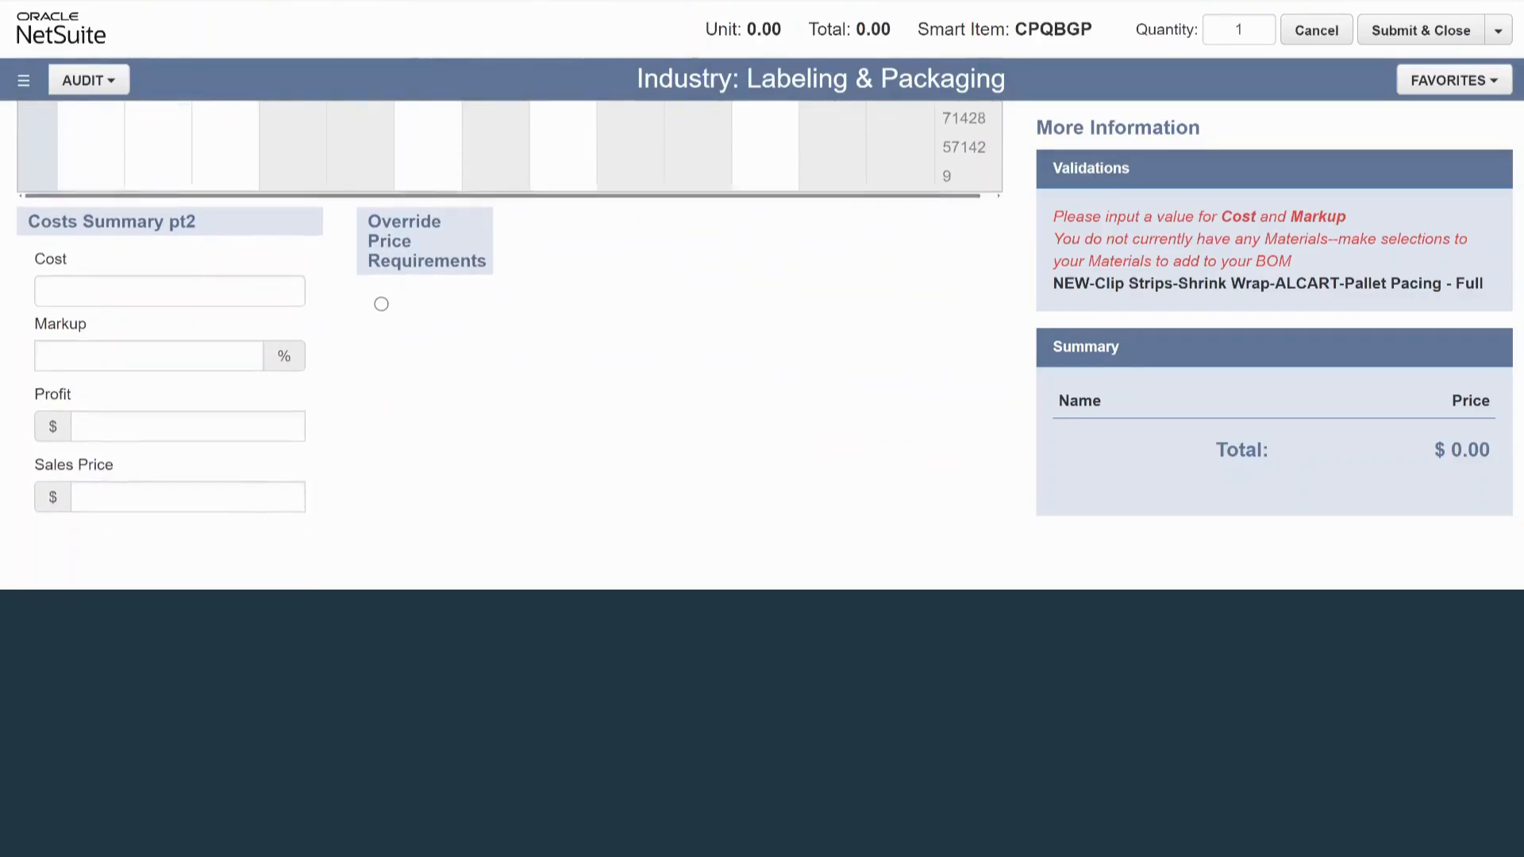
click(381, 287)
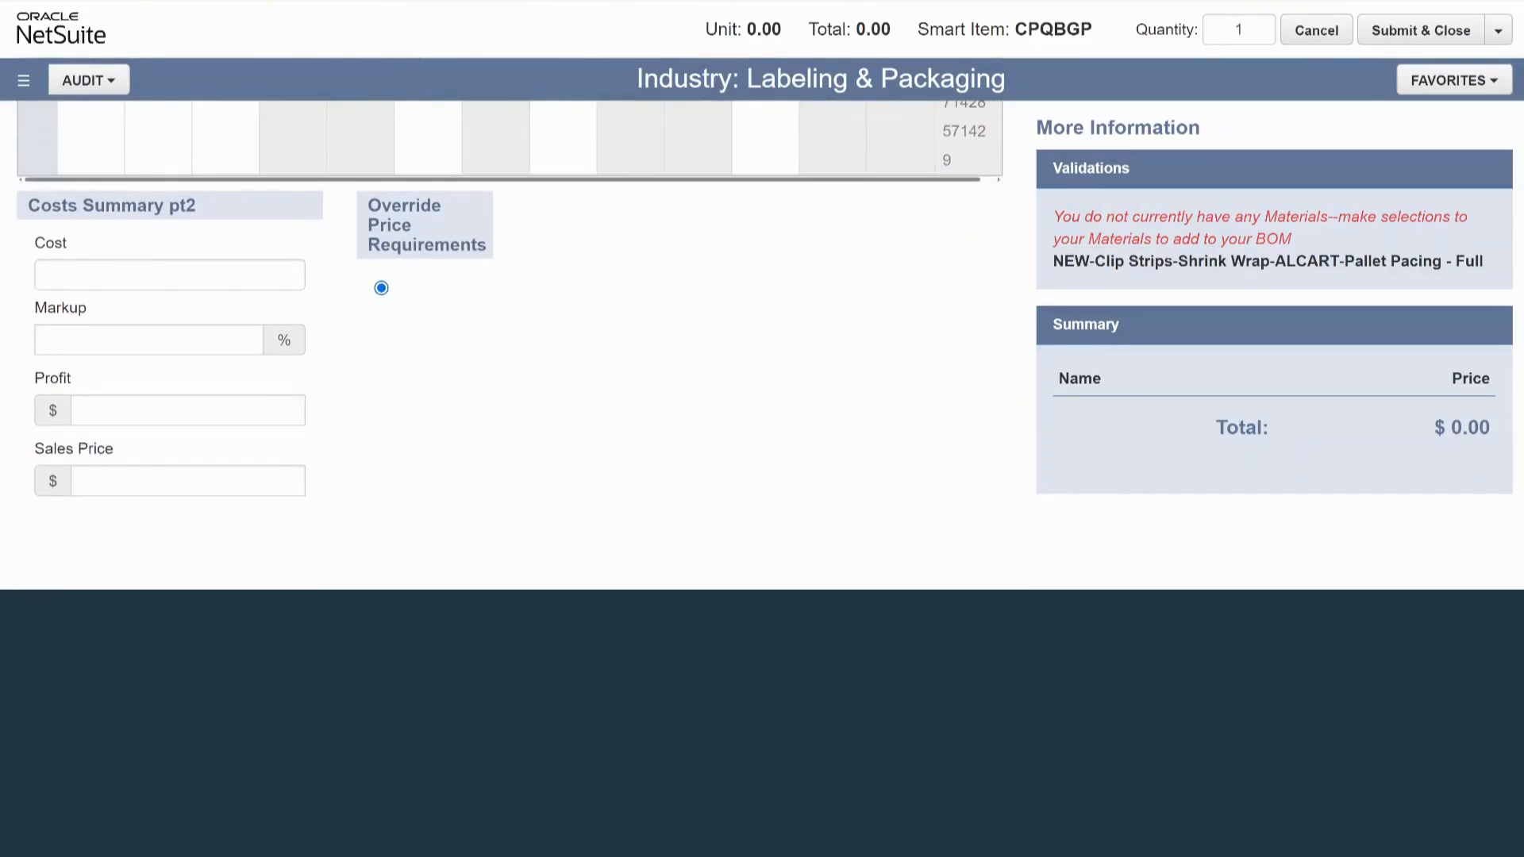
click(381, 287)
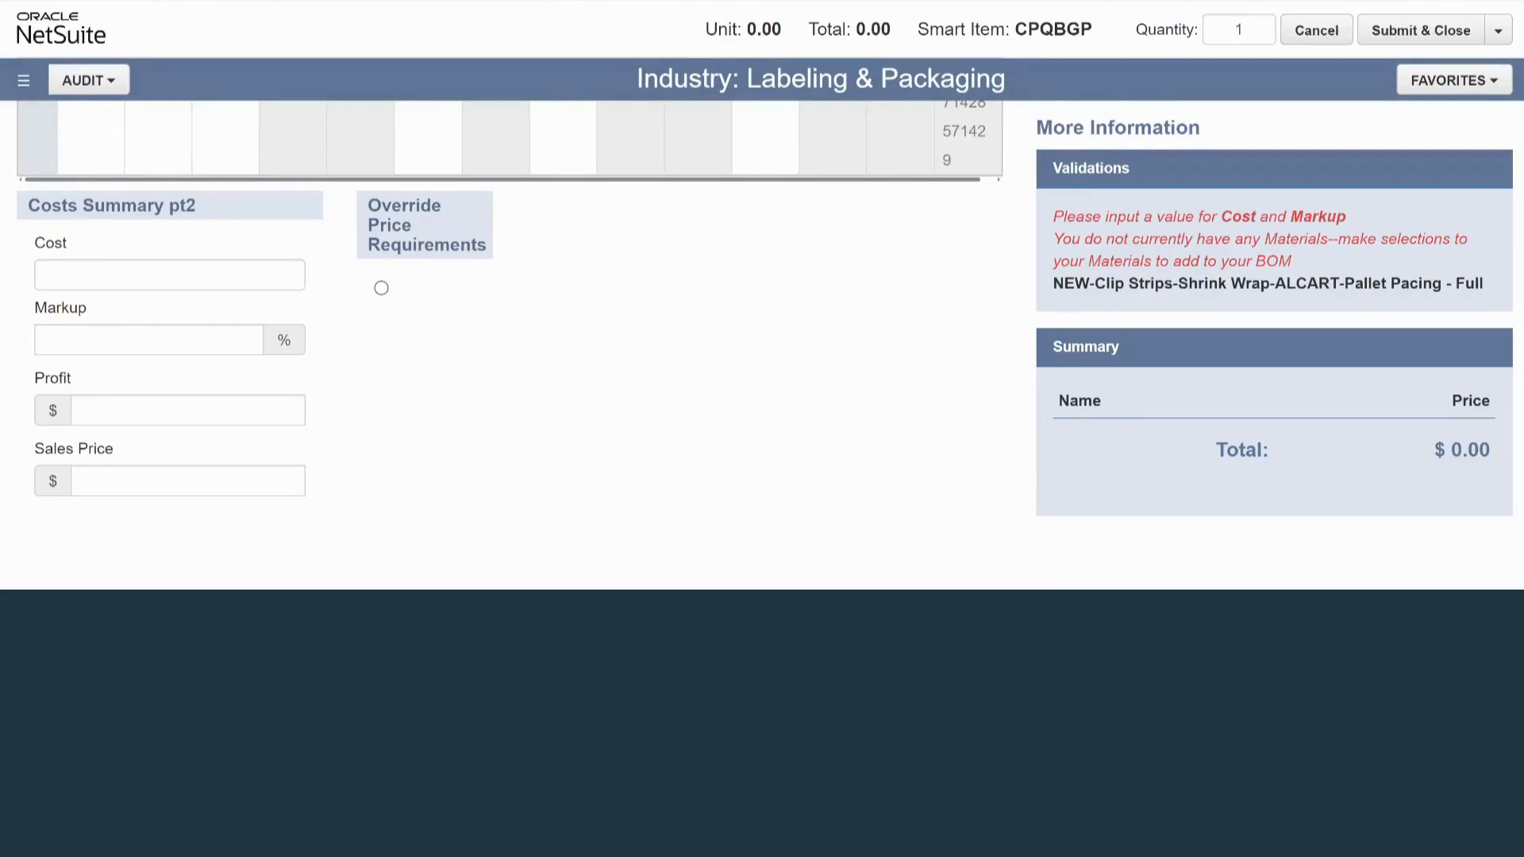
click(381, 287)
- Choose Standard Design Cost Template as the production process step in the staff cycle times
scroll(508, 341, up, 10)
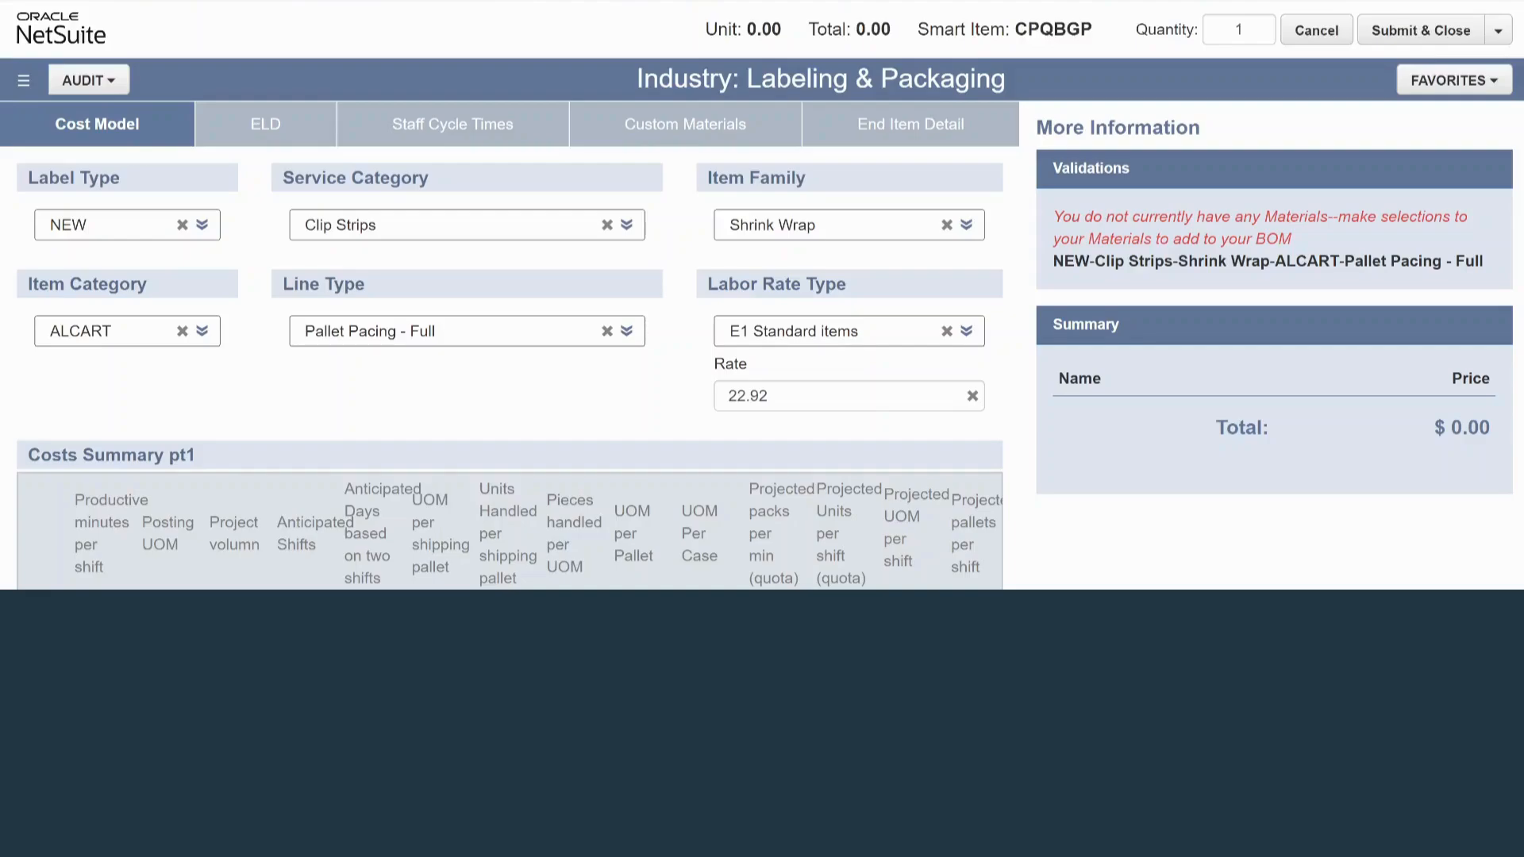
click(262, 124)
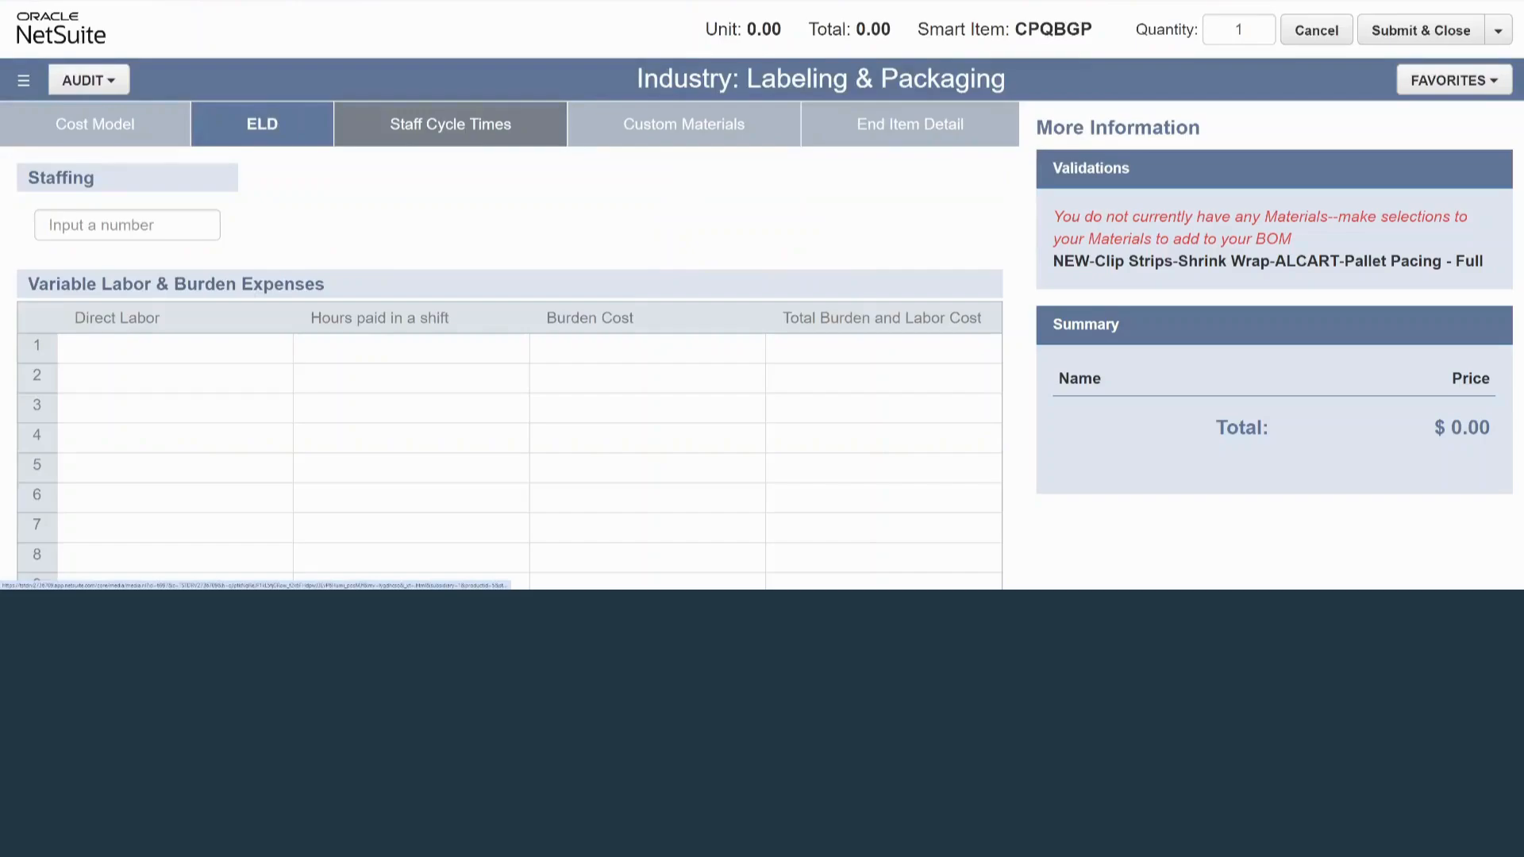
click(450, 123)
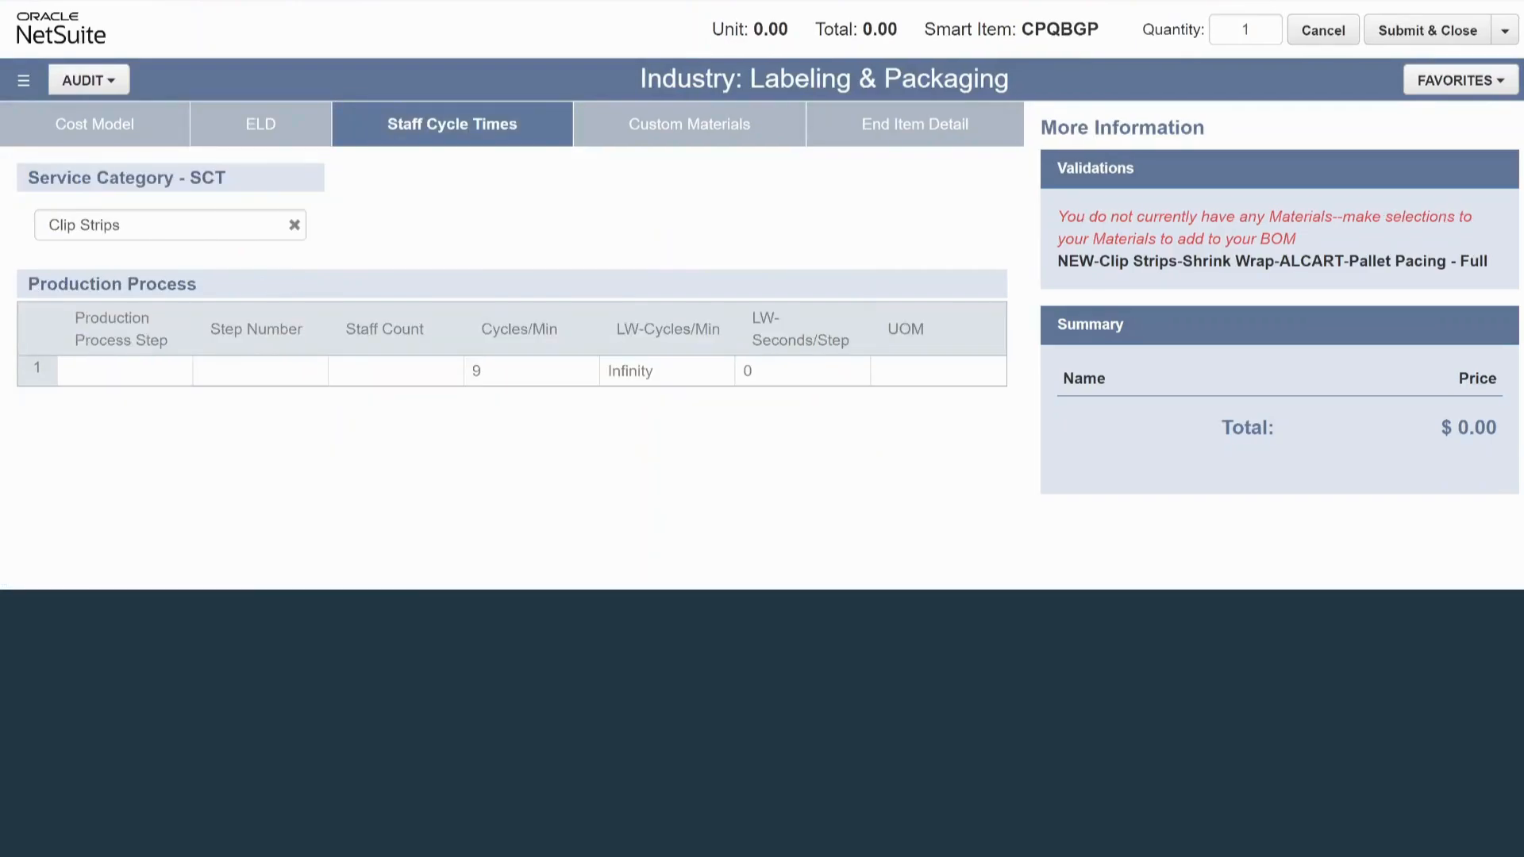
click(125, 371)
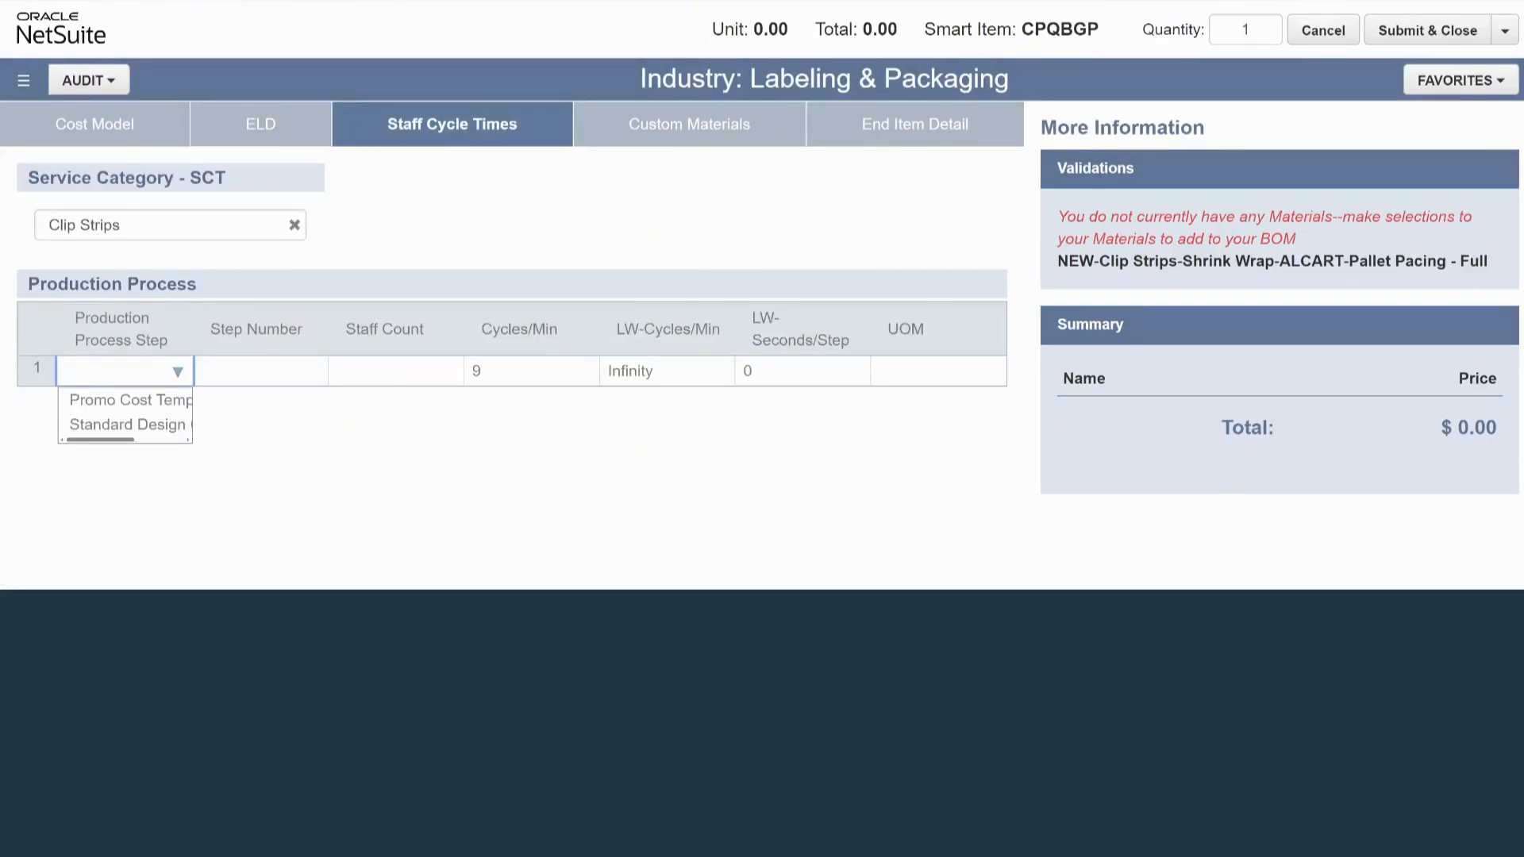
key(Tab)
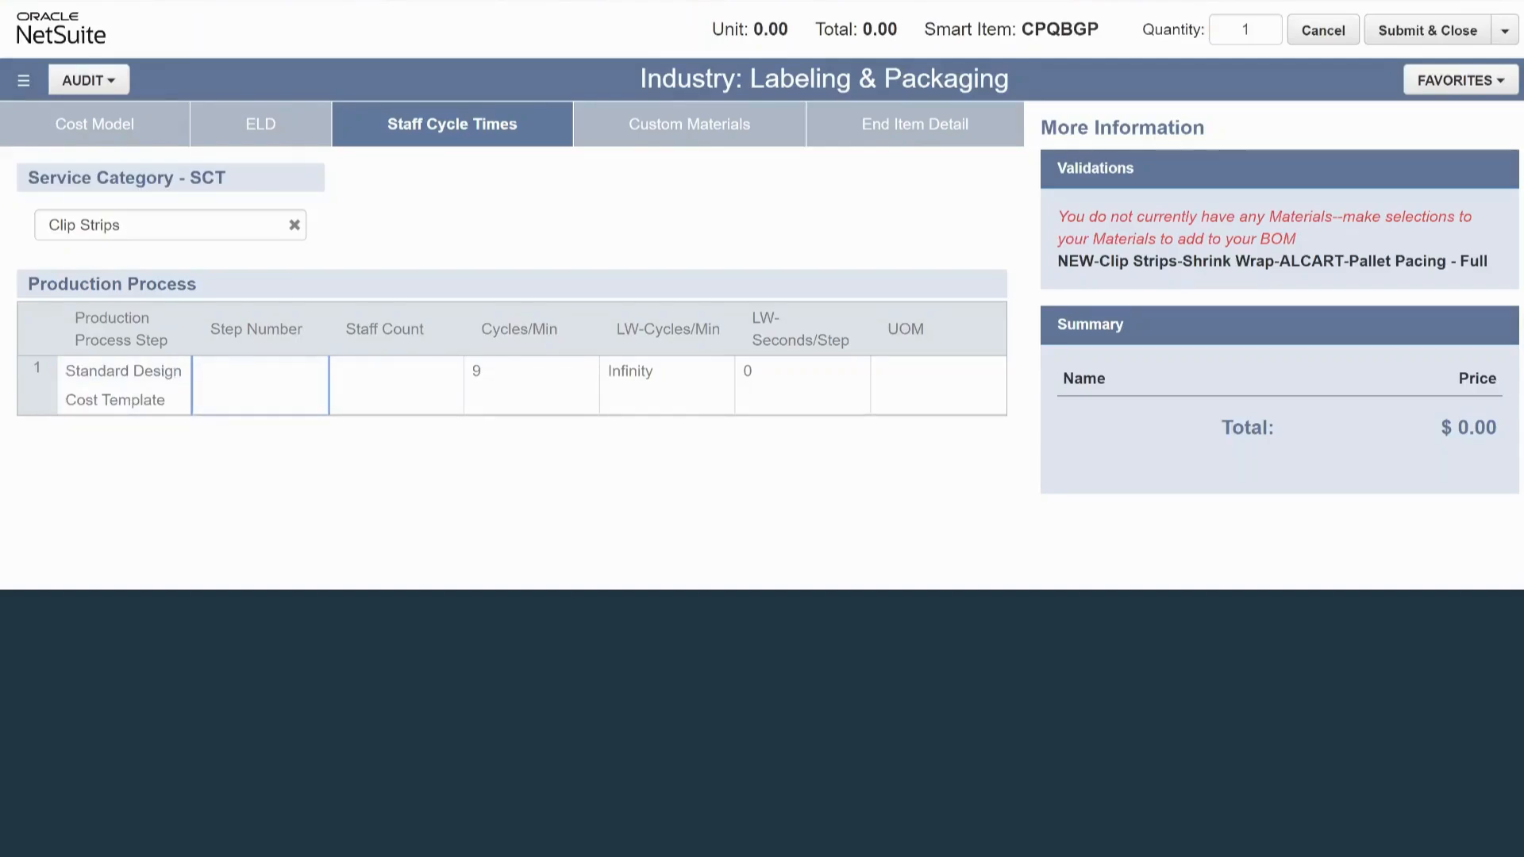
- Give the production process row step number 1, a staff count of 2 and the UOM Cases
text(2)
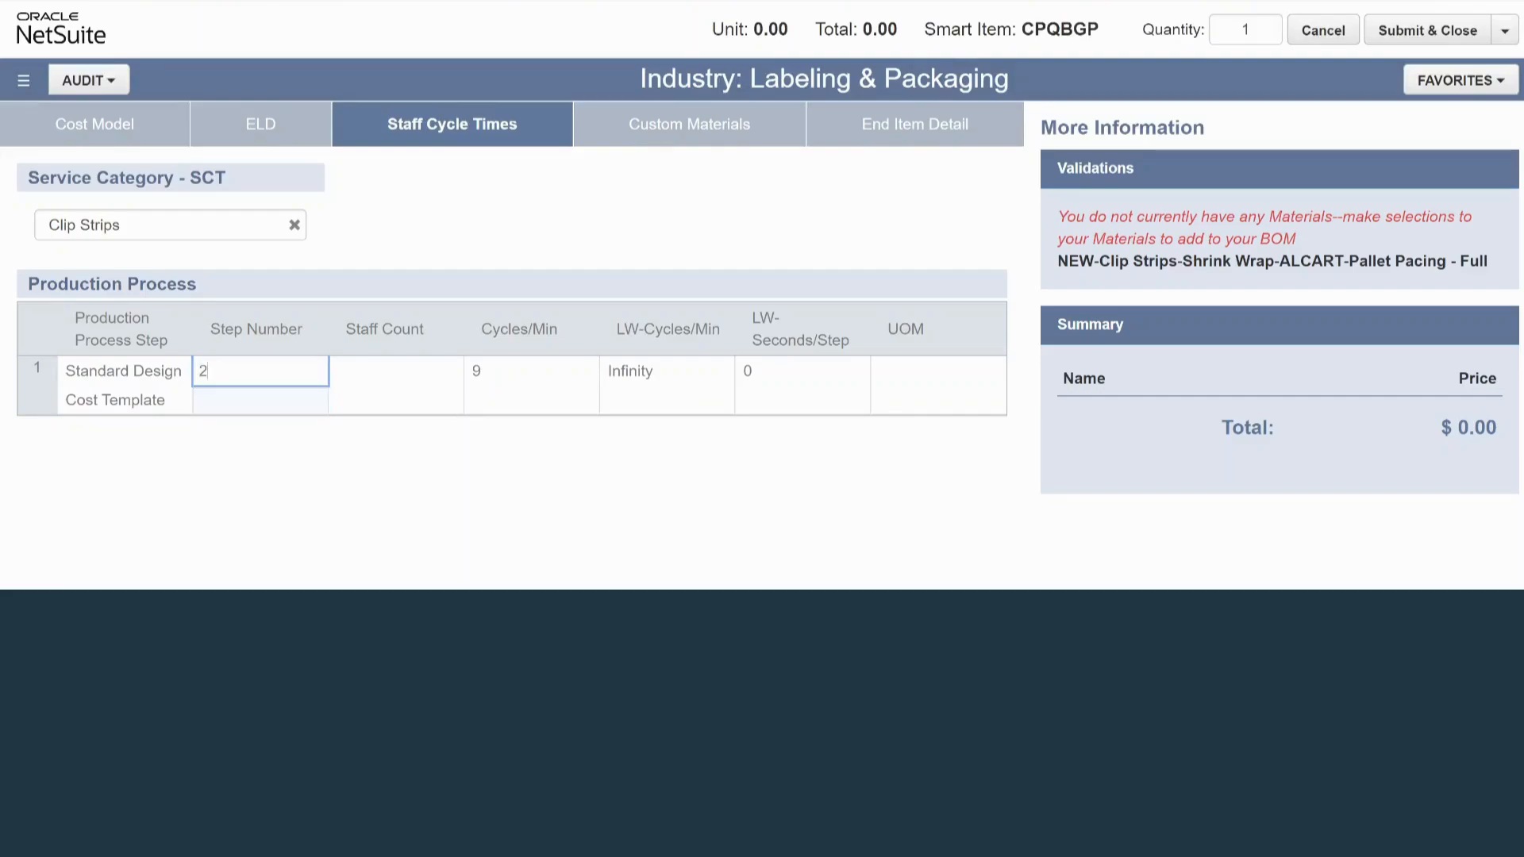
key(Tab)
key(shift+Tab)
text(1)
key(Tab)
text(2)
key(Return)
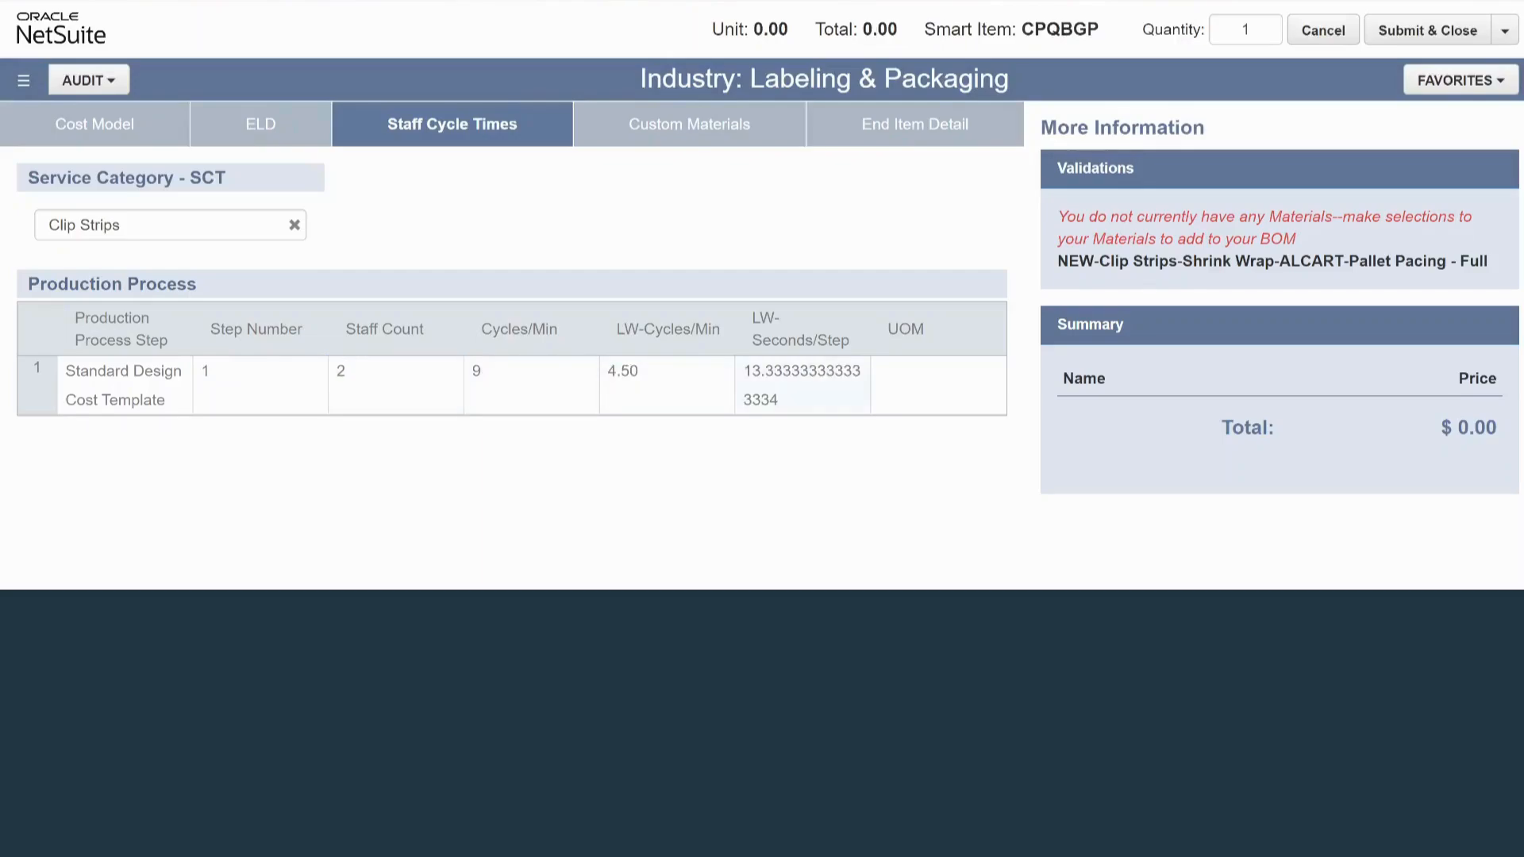
click(990, 373)
click(990, 373)
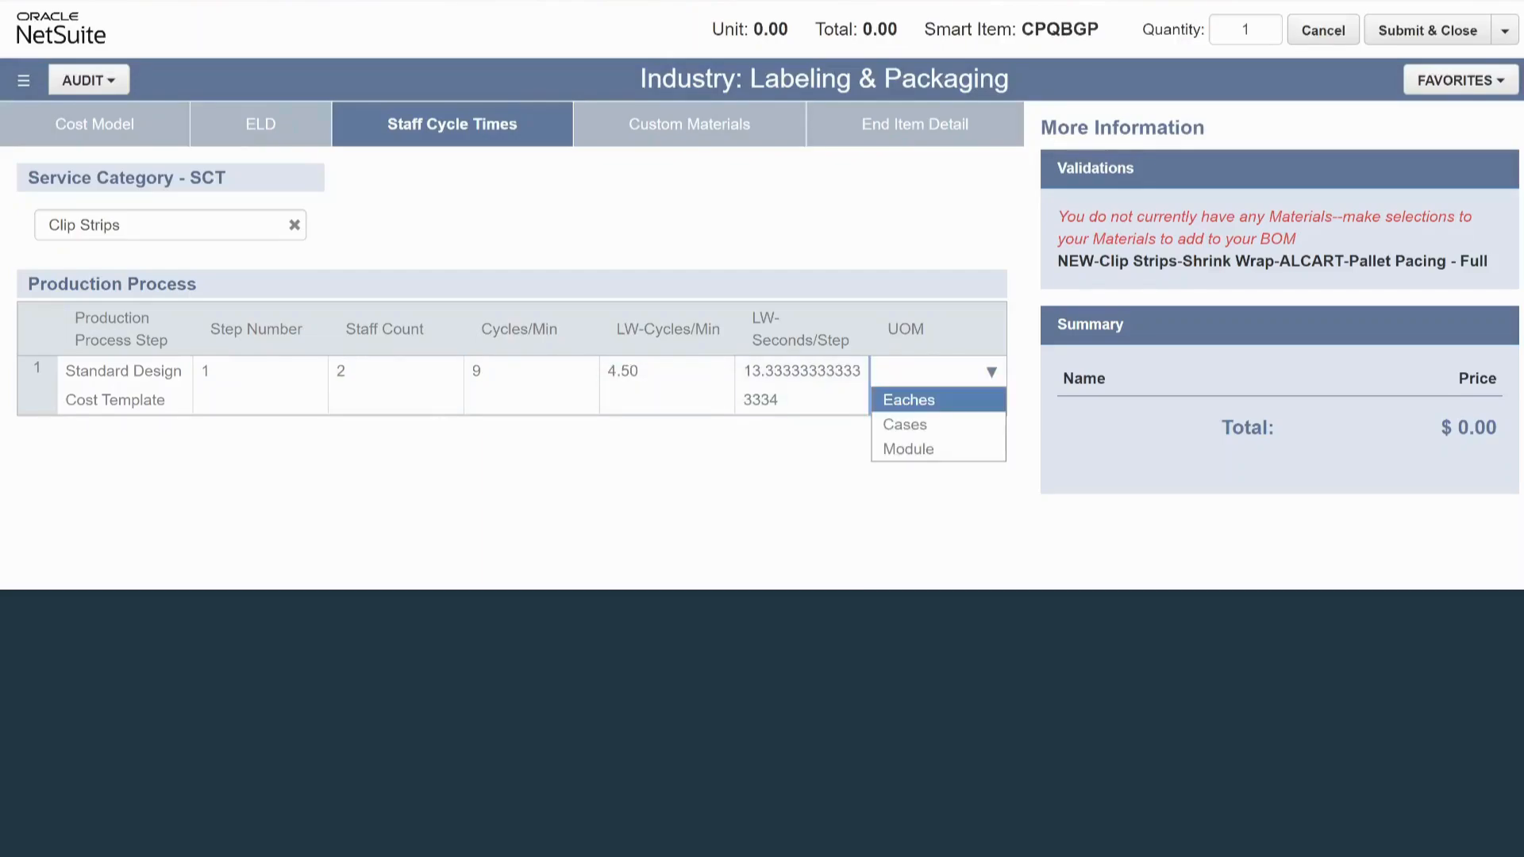
key(Return)
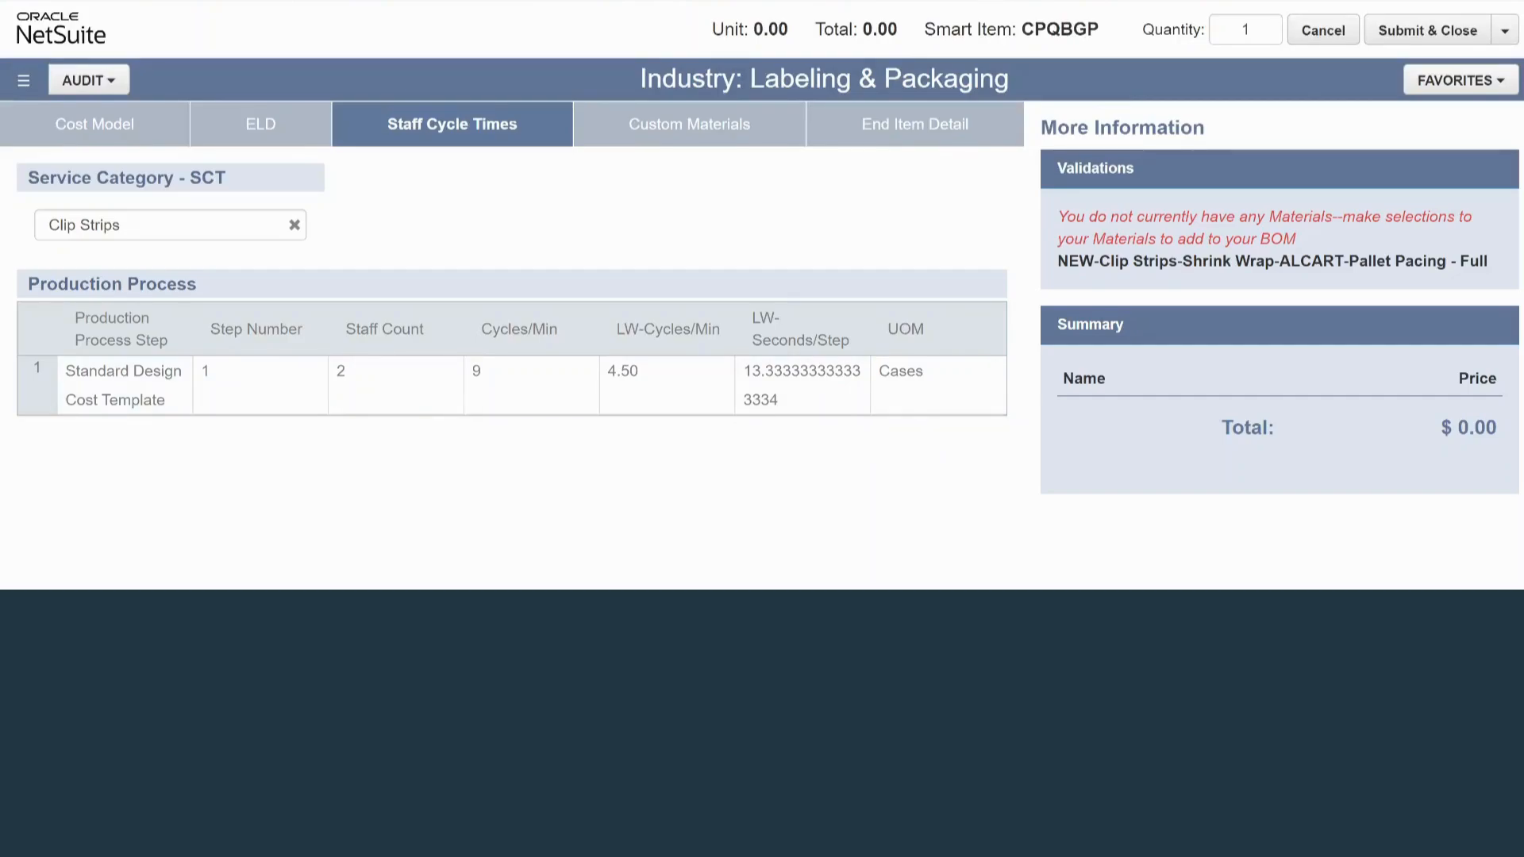
- Select MCGL006 as the material in the first row of the custom materials
click(689, 124)
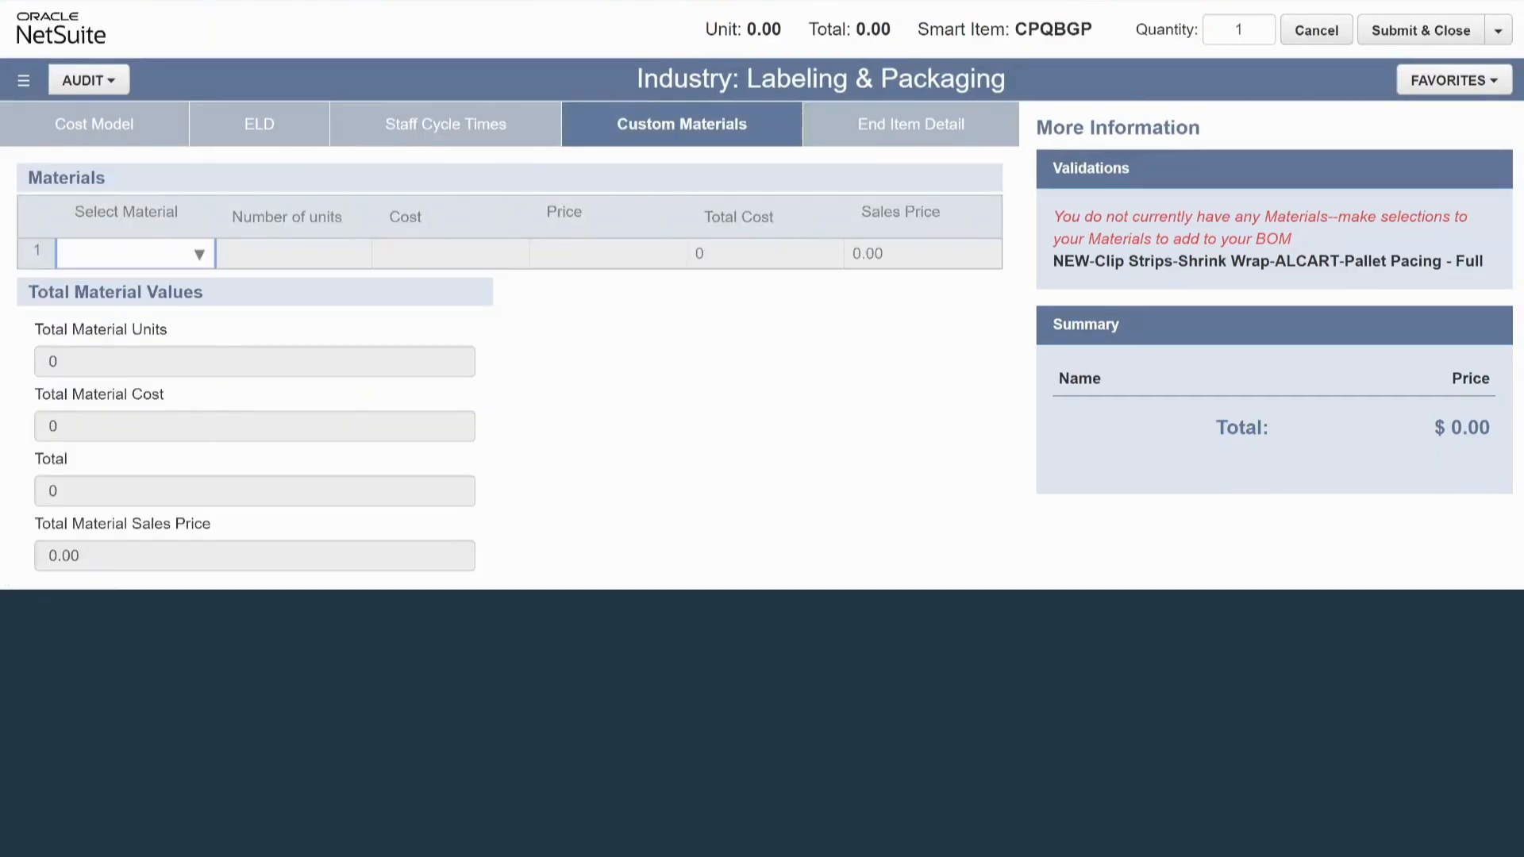
click(199, 254)
key(Return)
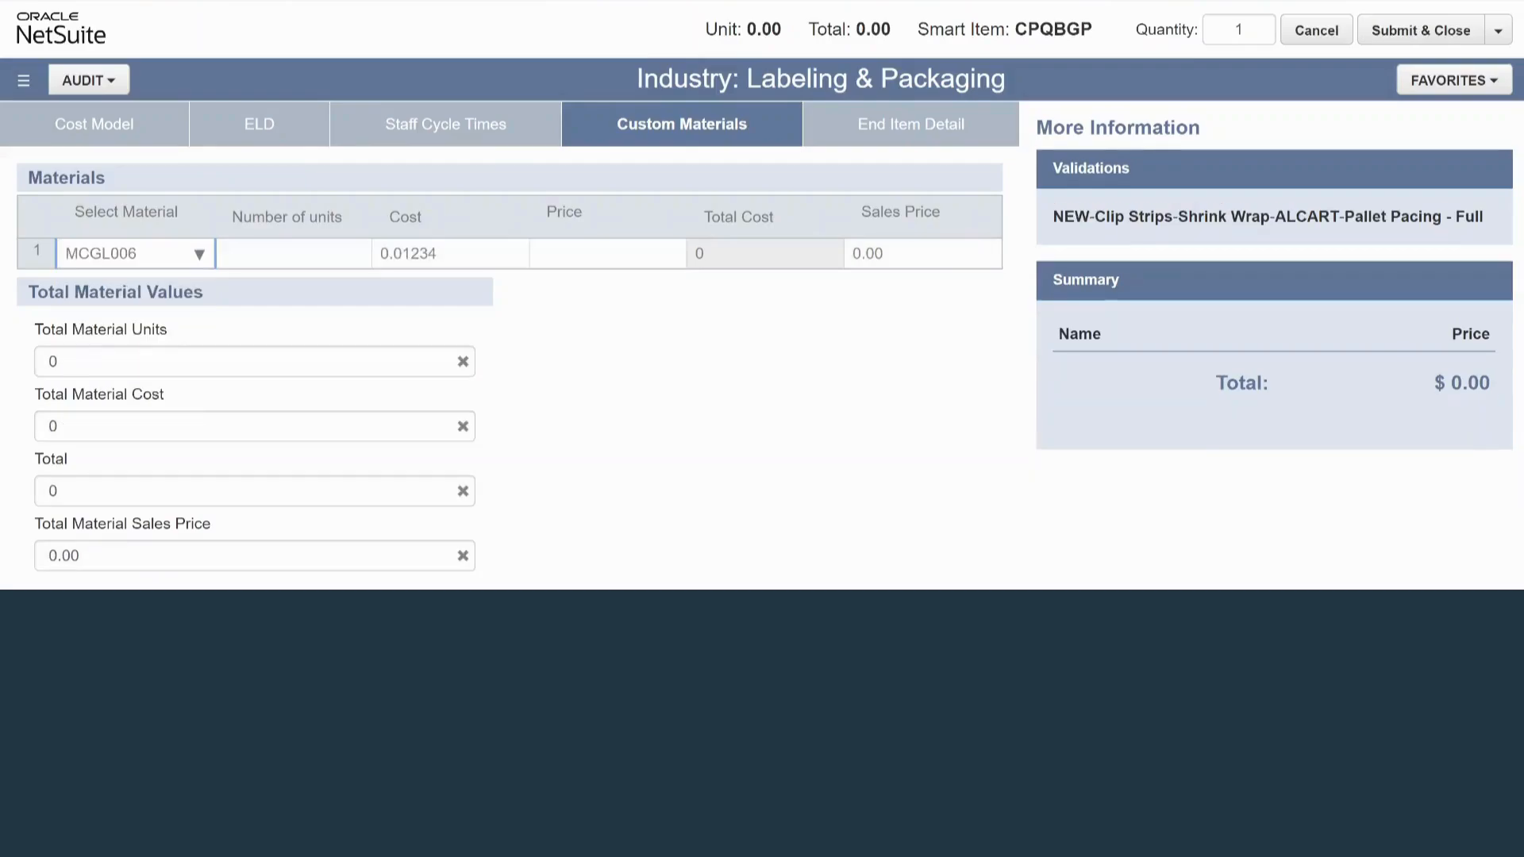
click(199, 254)
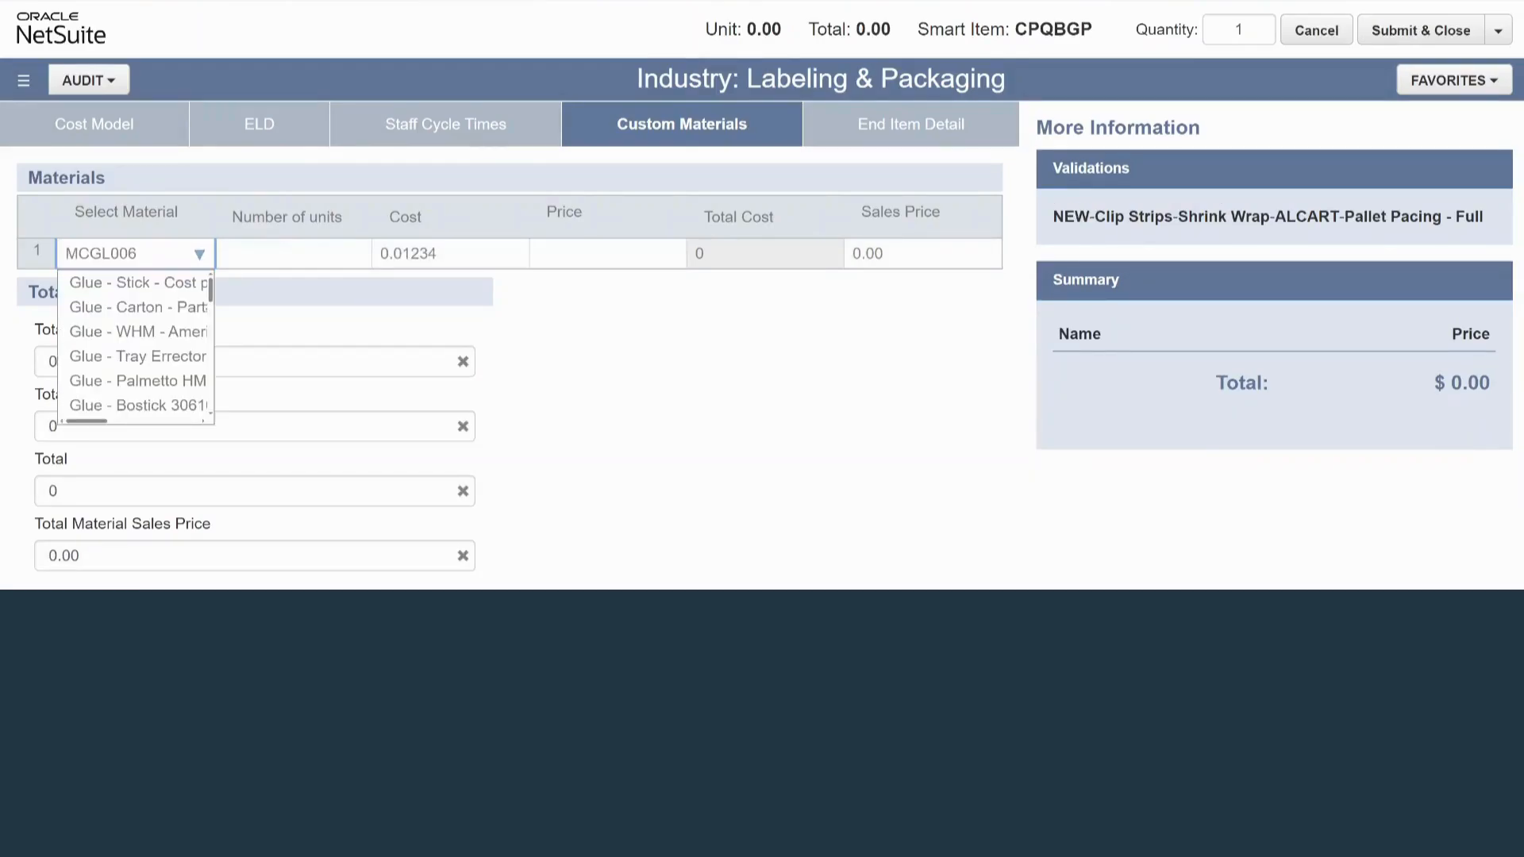
- Give the MCGL006 material row 2 units and a price of 35
click(292, 254)
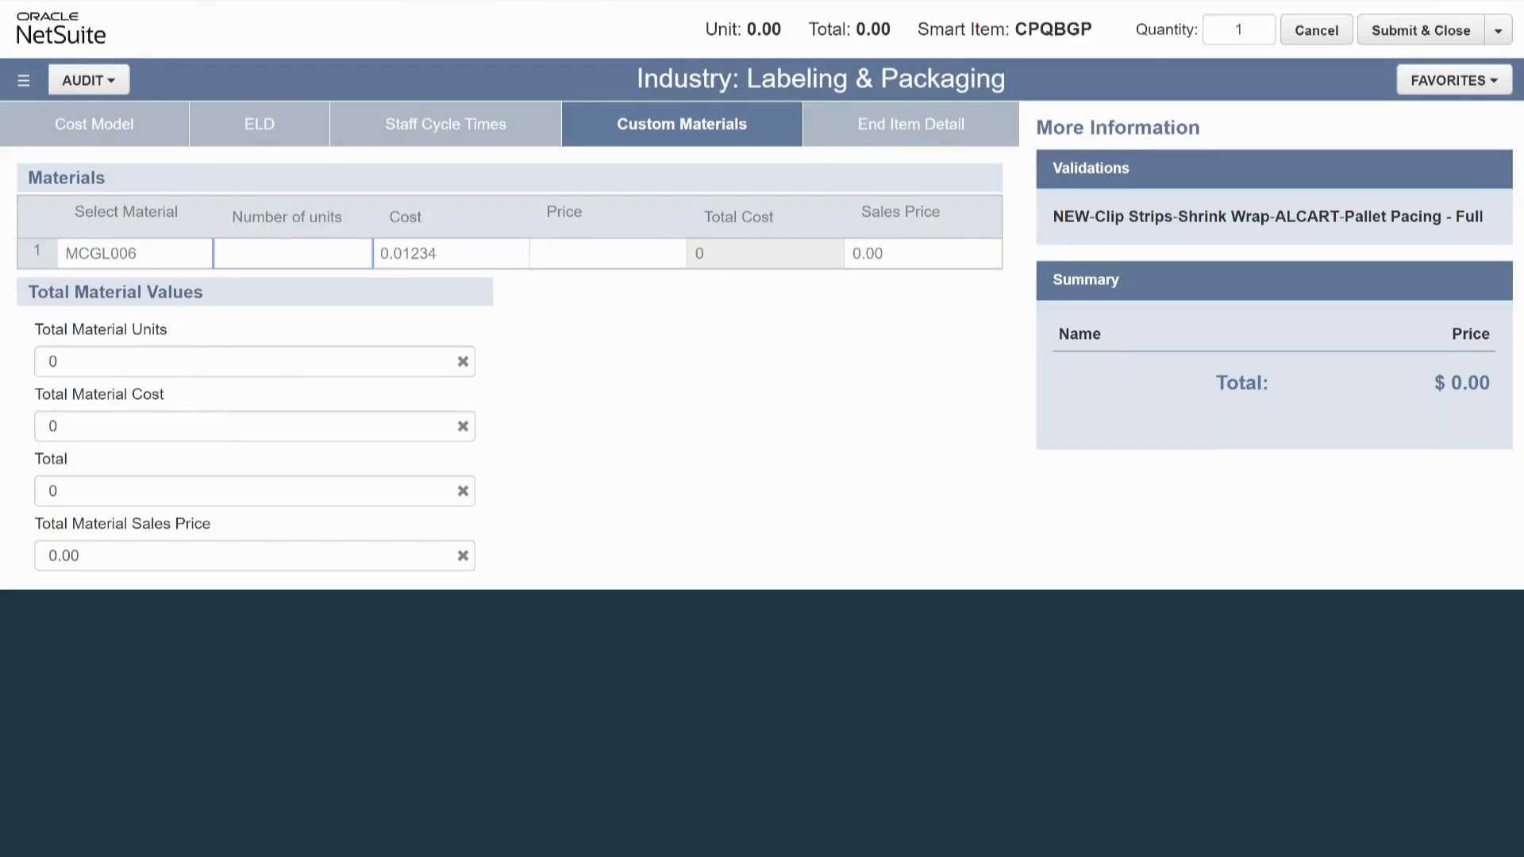
text(2)
click(608, 254)
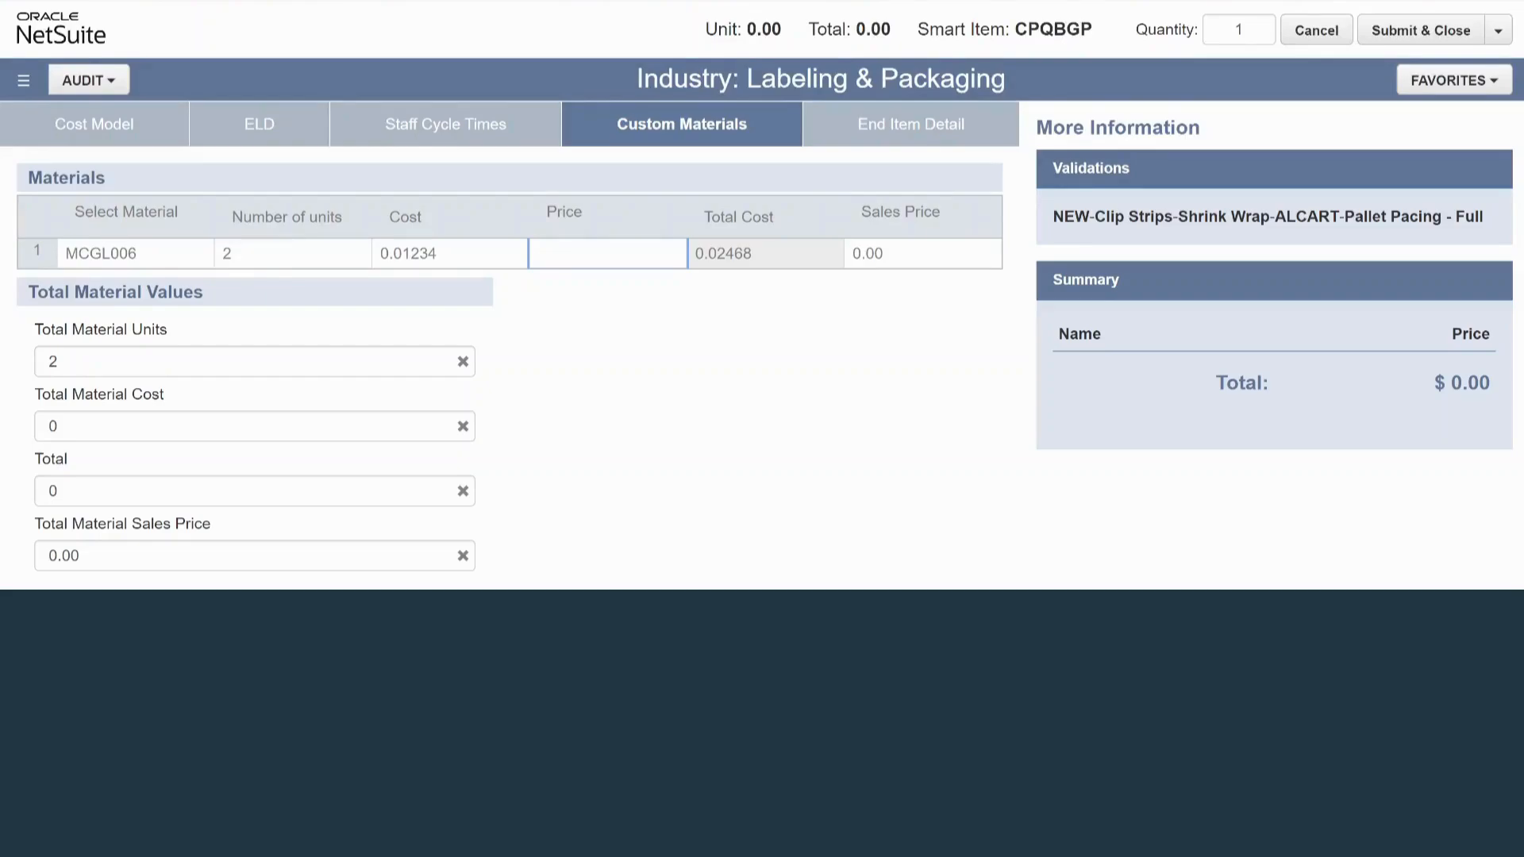
text(35)
key(Return)
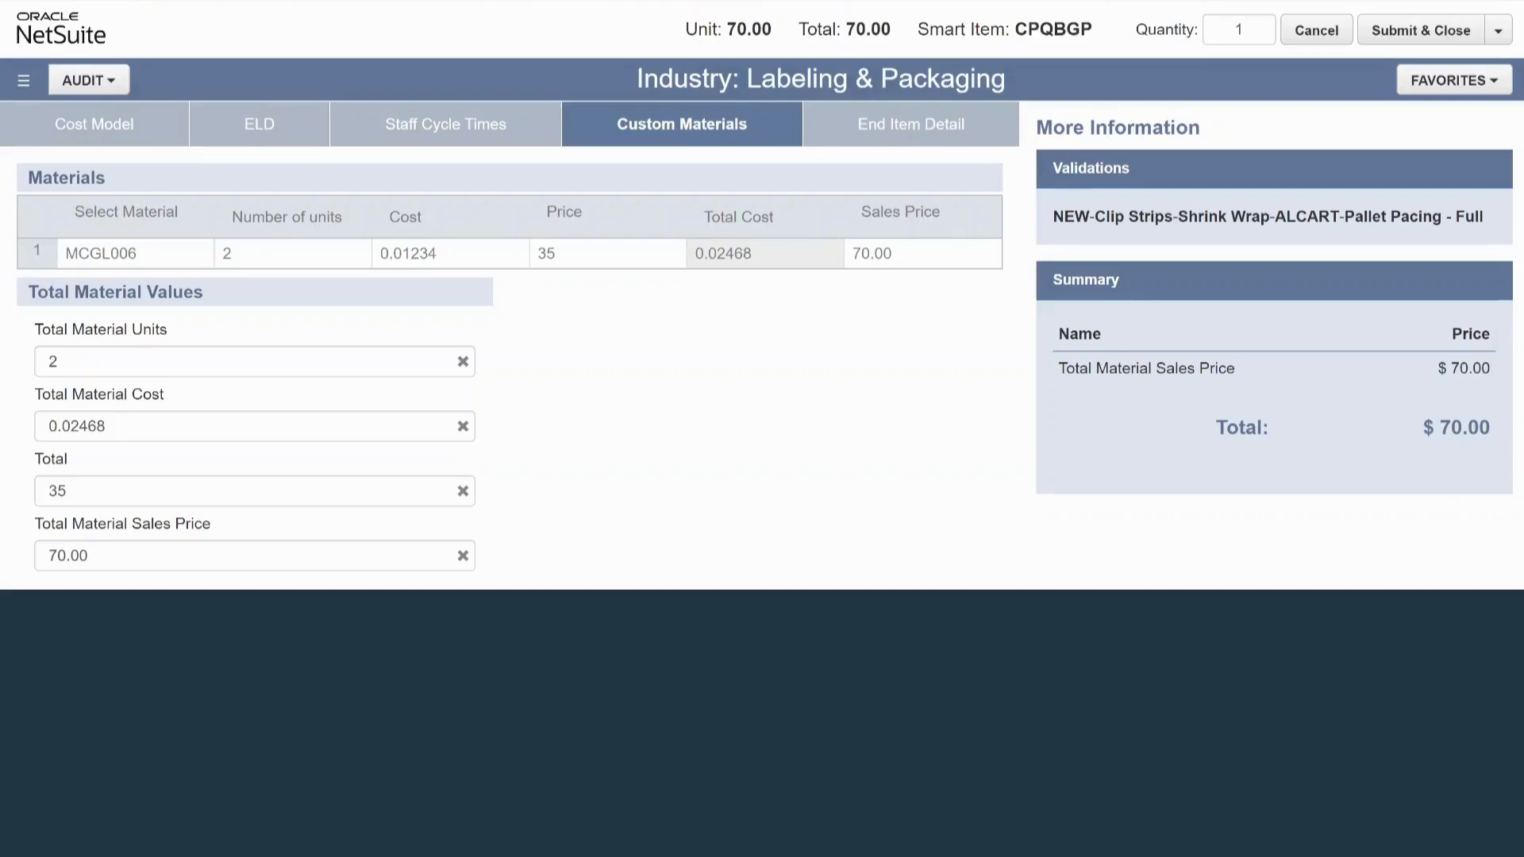
scroll(509, 336, down, 1)
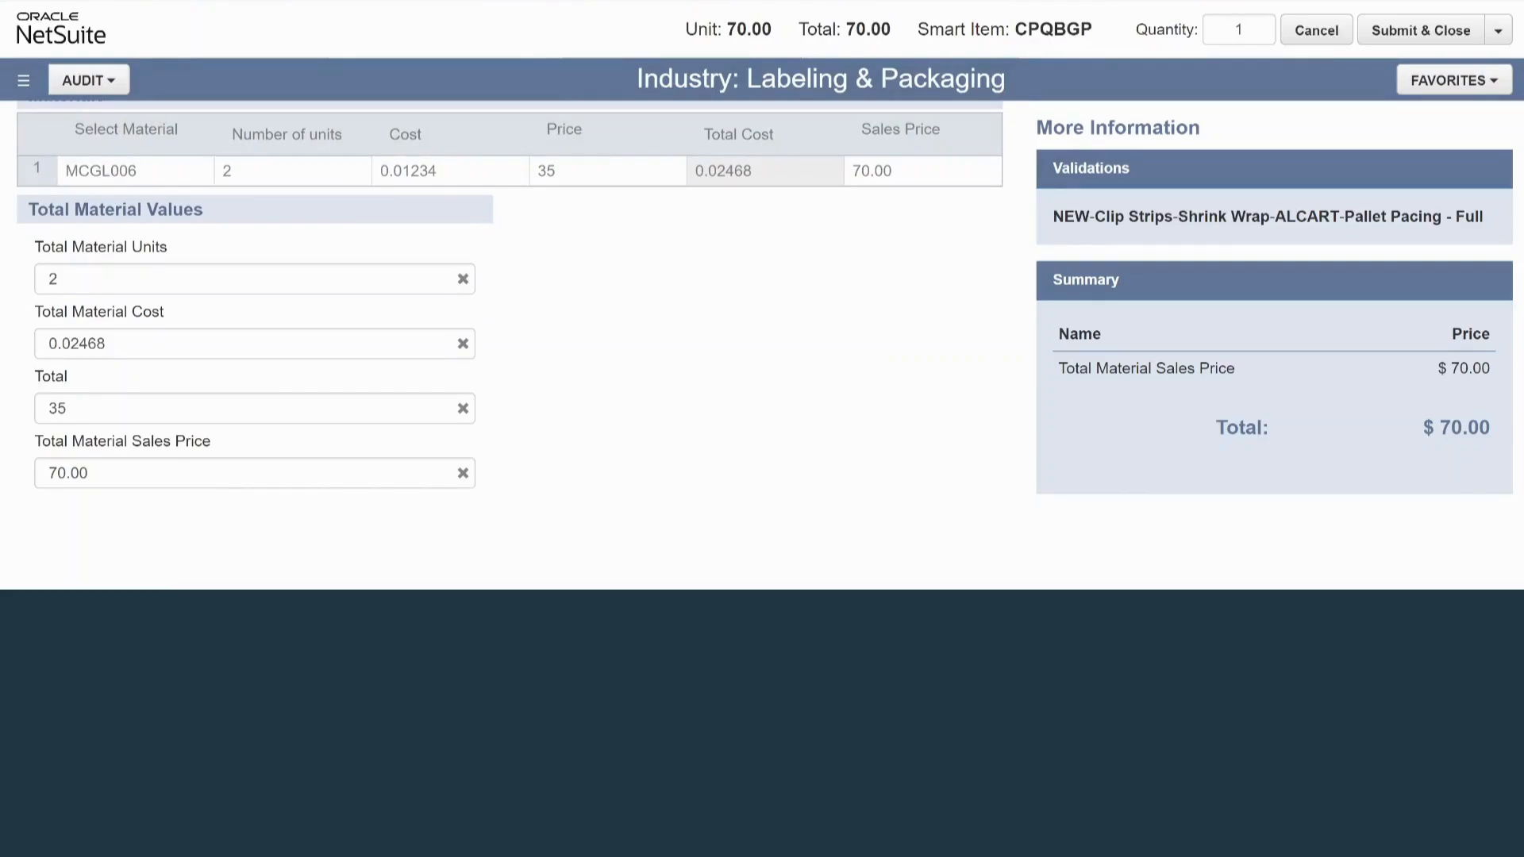
scroll(510, 336, up, 1)
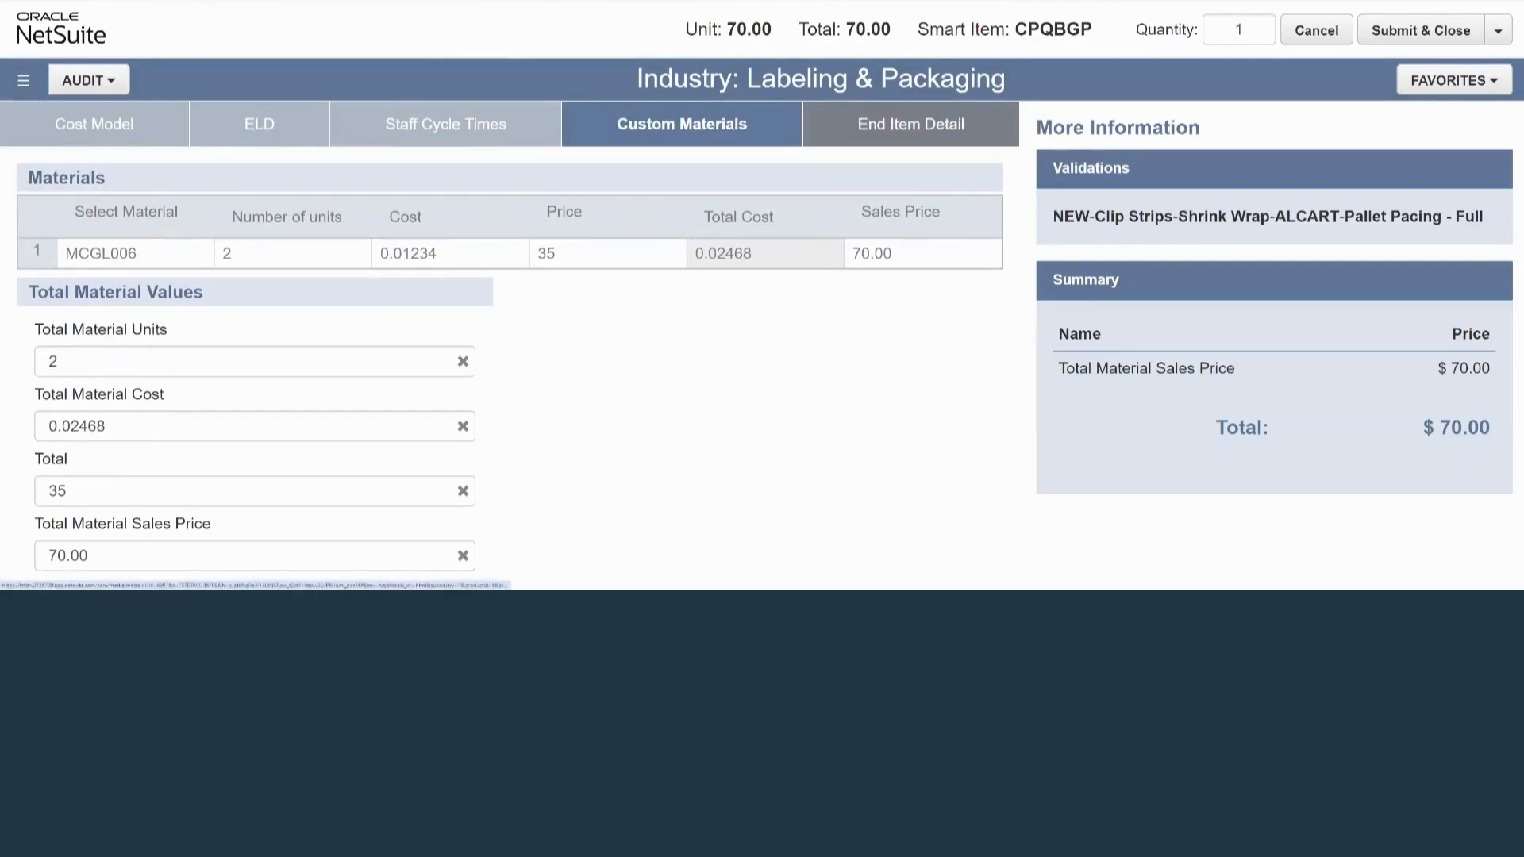
- Enter Test123 as the end item description and .2 as the discount
click(910, 125)
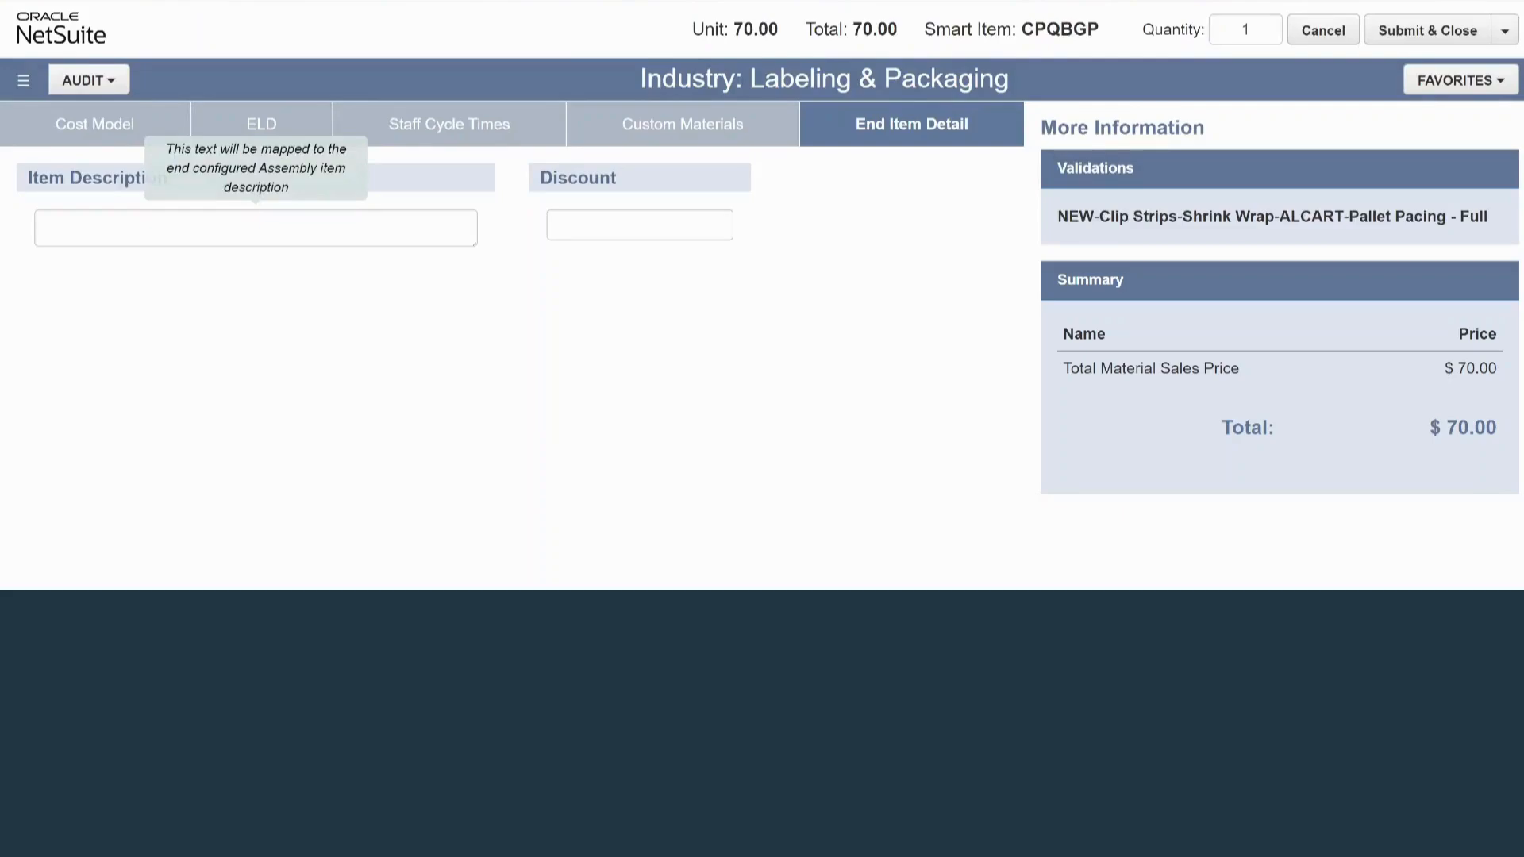
click(255, 228)
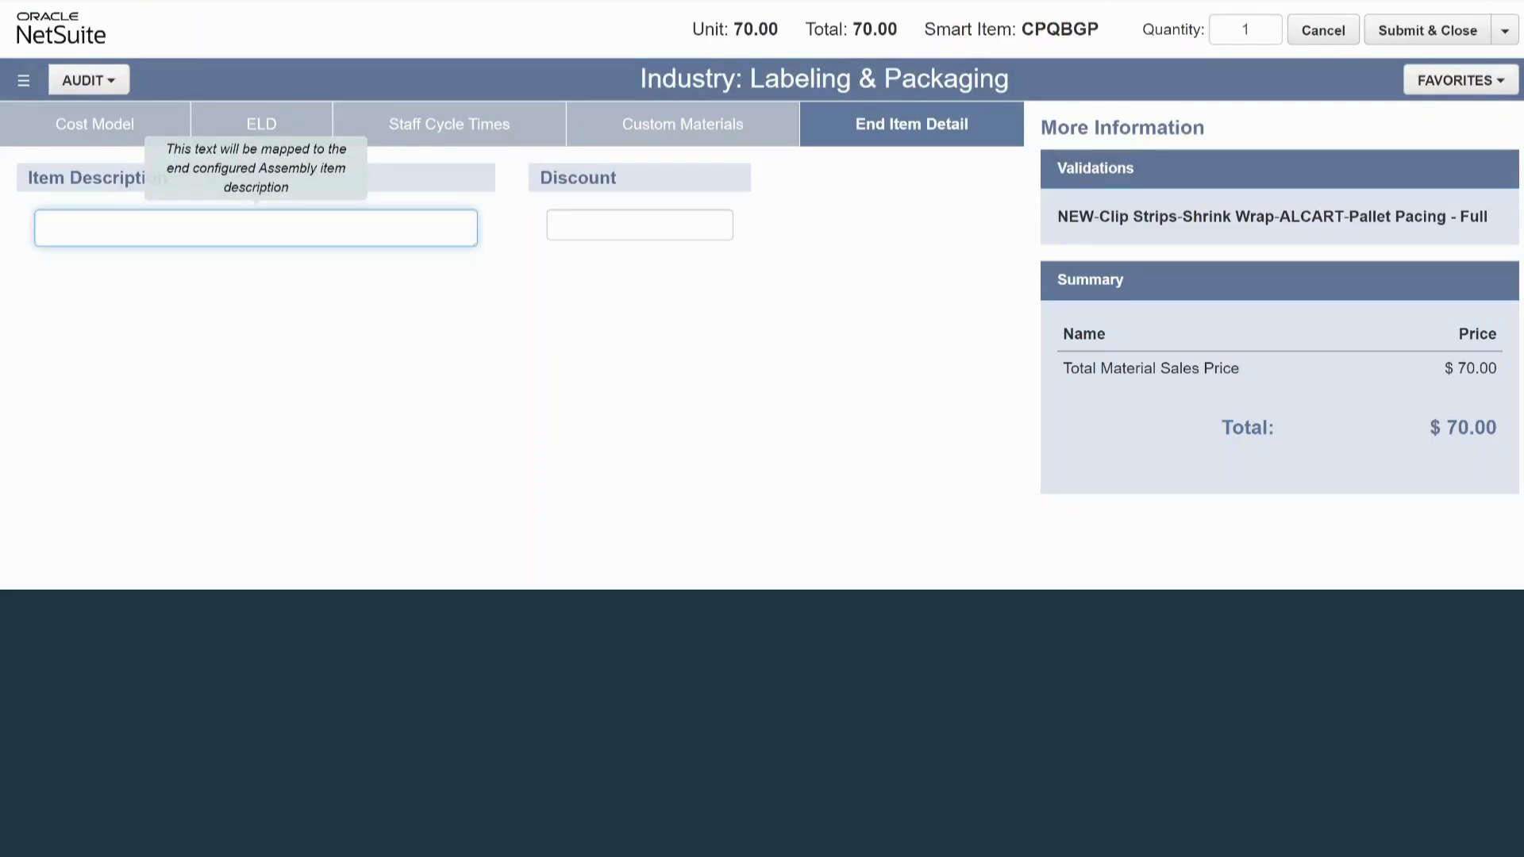
text(Test123)
click(639, 225)
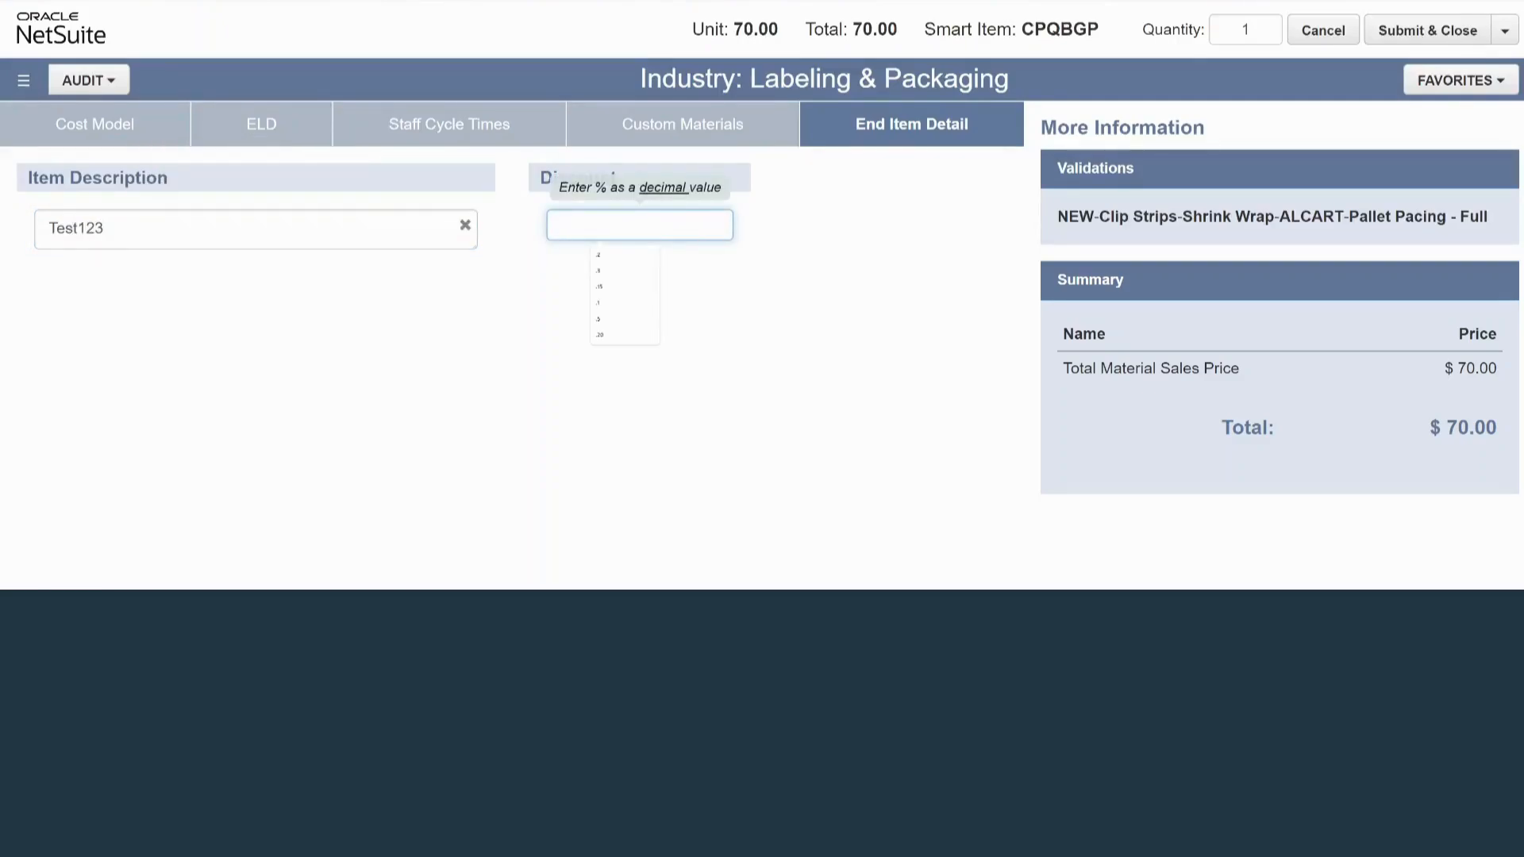
text(.2)
key(Tab)
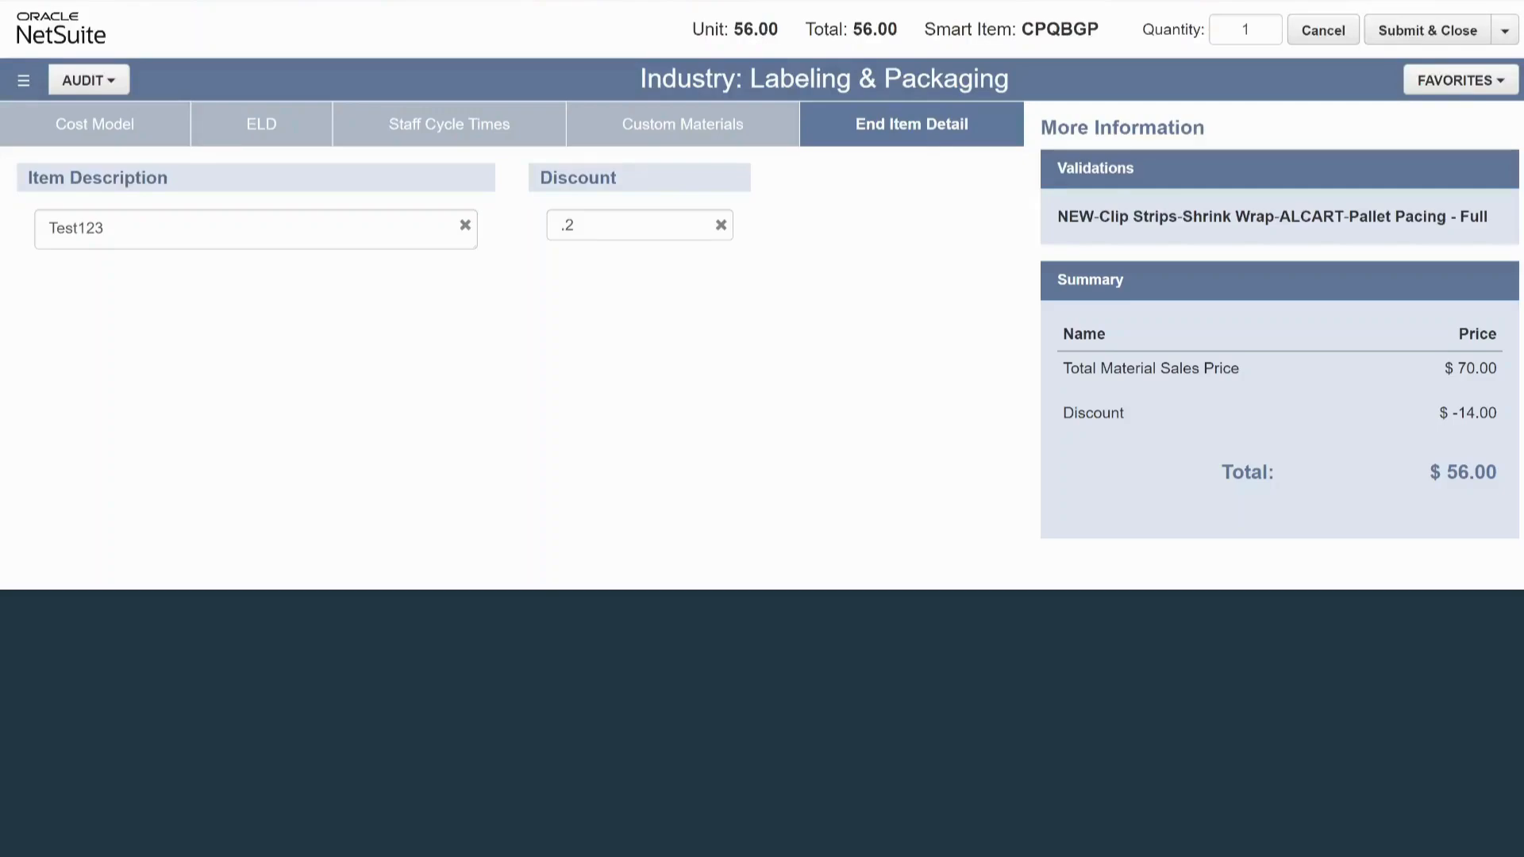
- Examine the configured product's validation text, its audited materials list and the discounted total
drag(1057, 215, 1488, 216)
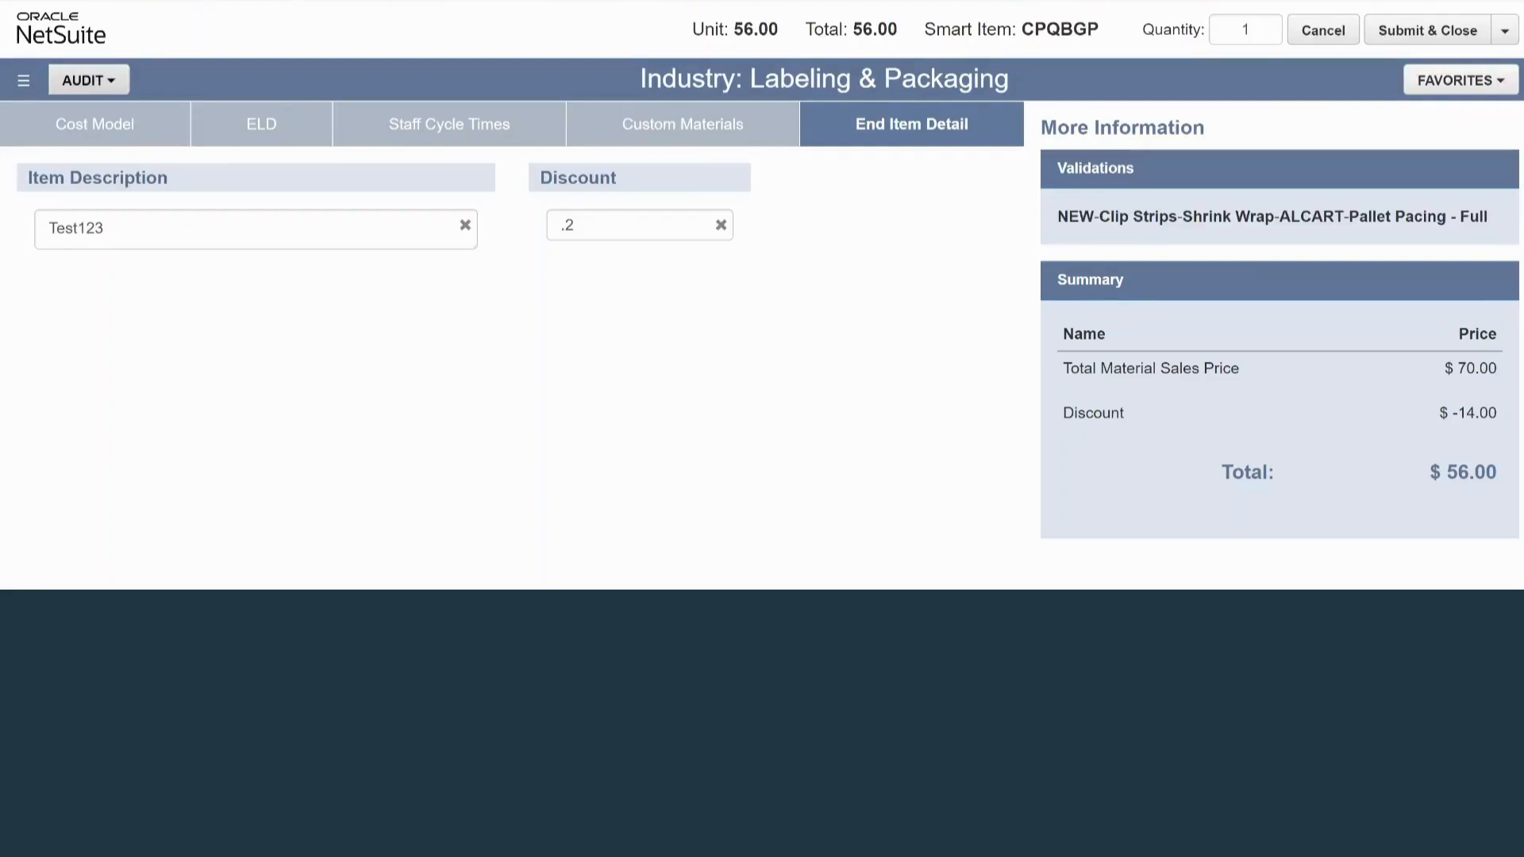
click(88, 80)
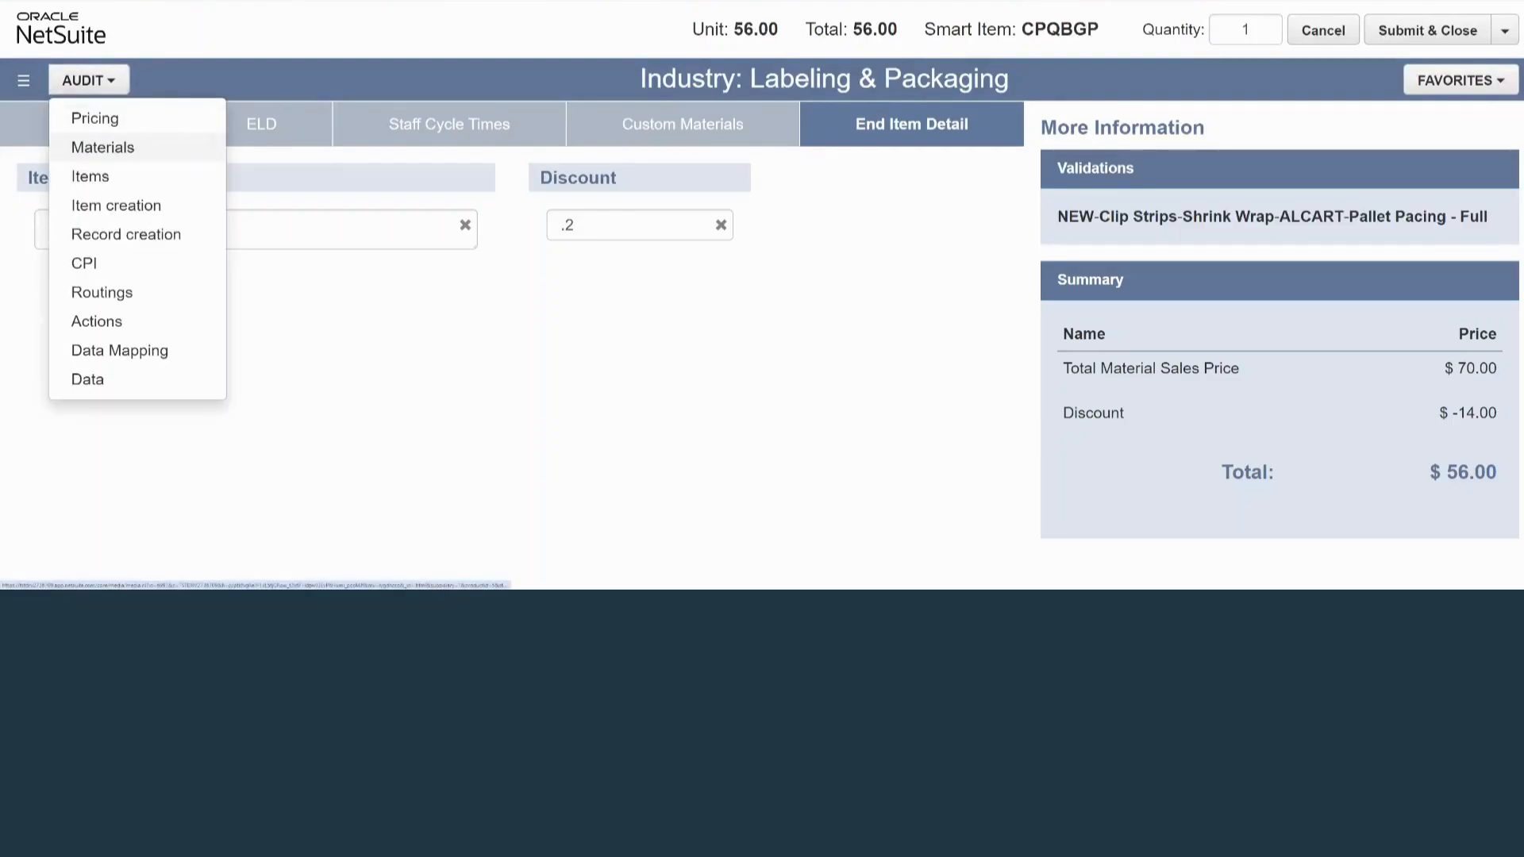
click(102, 147)
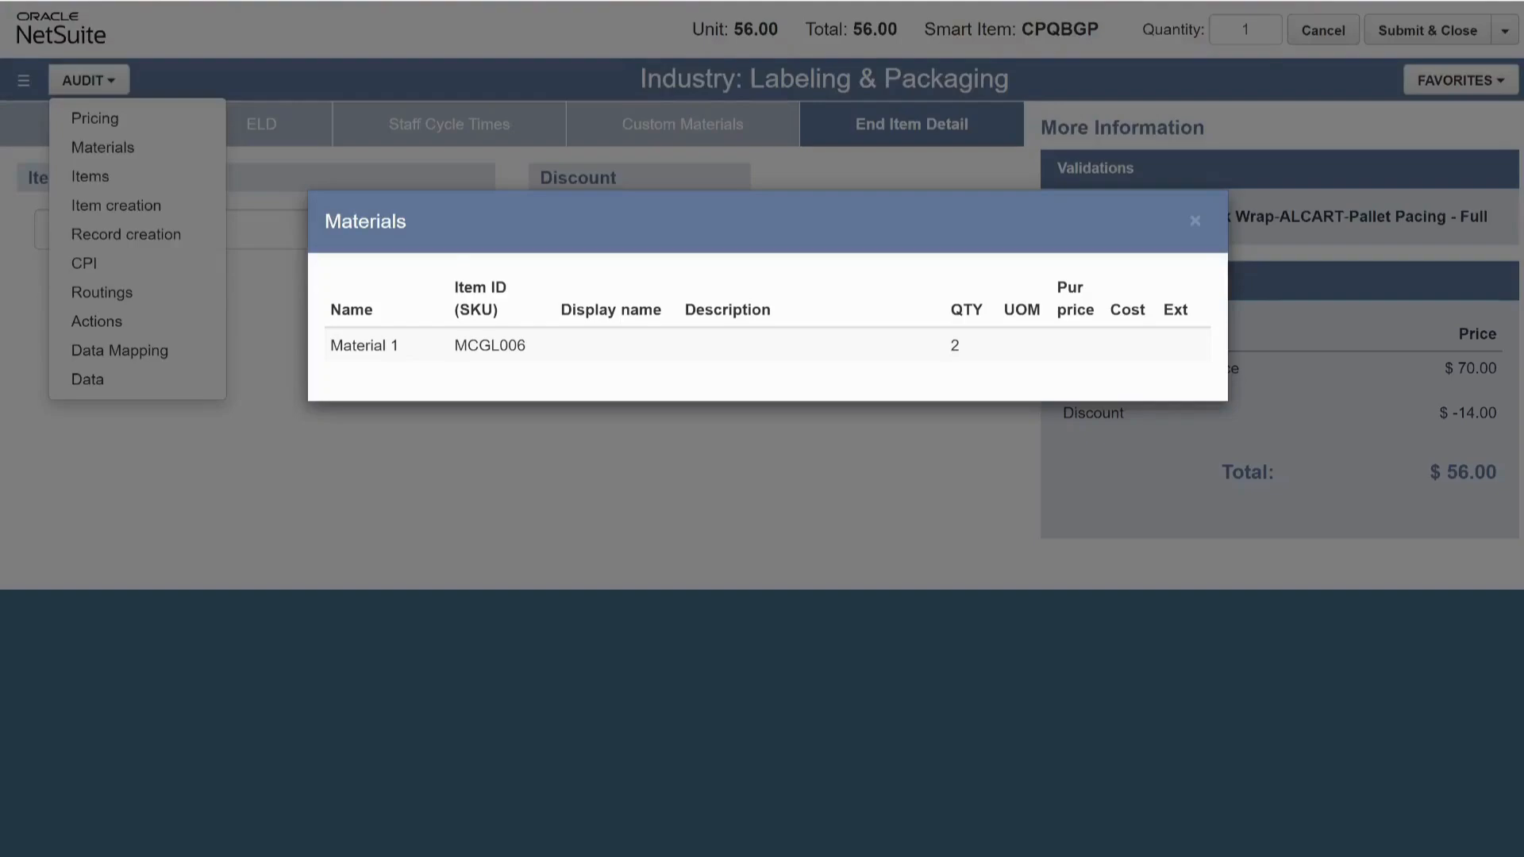
key(Escape)
click(88, 80)
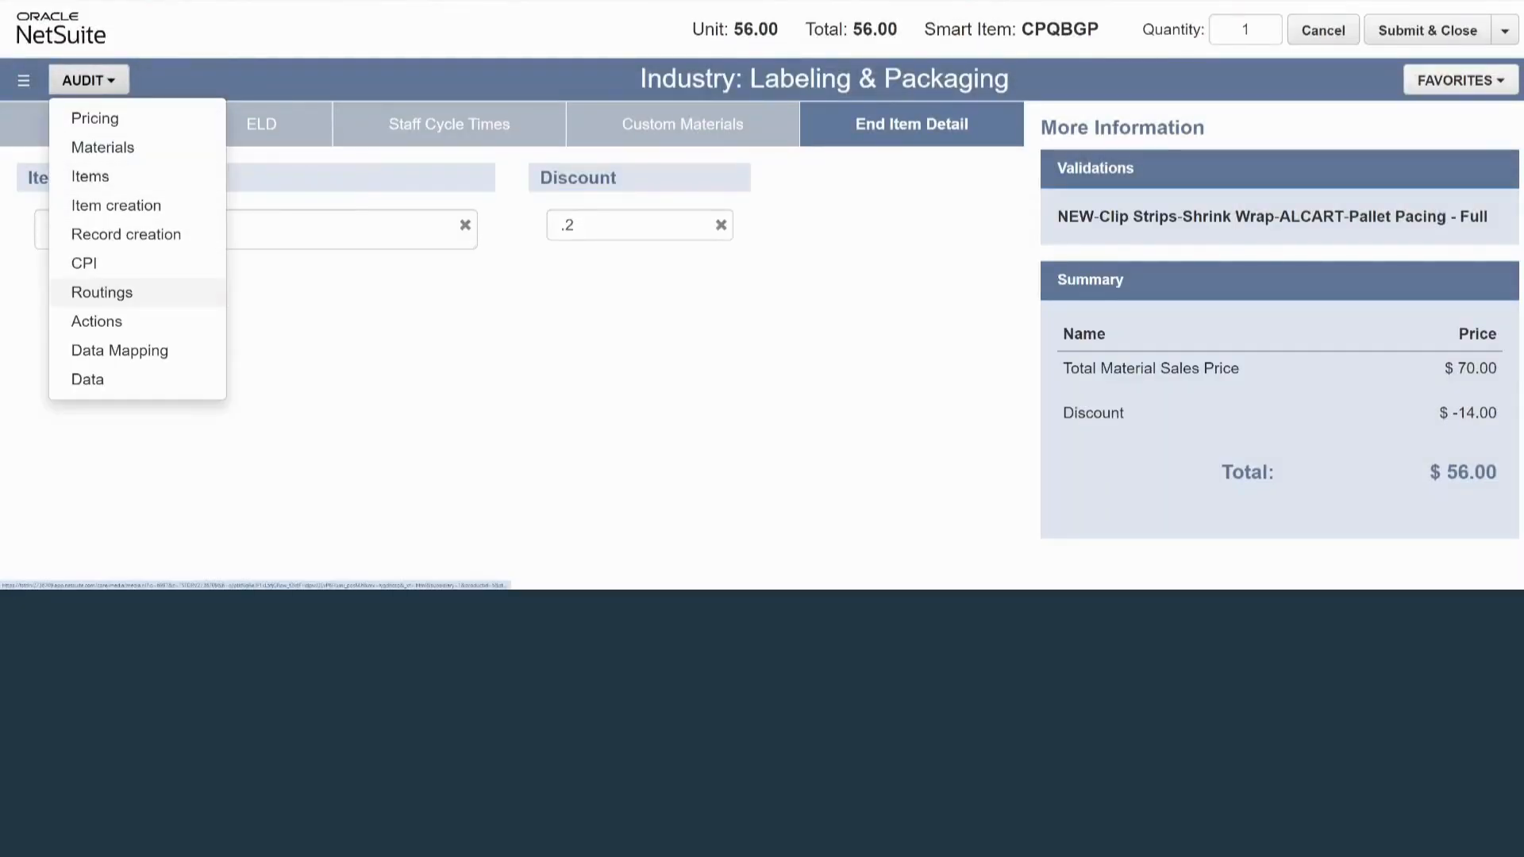
key(Escape)
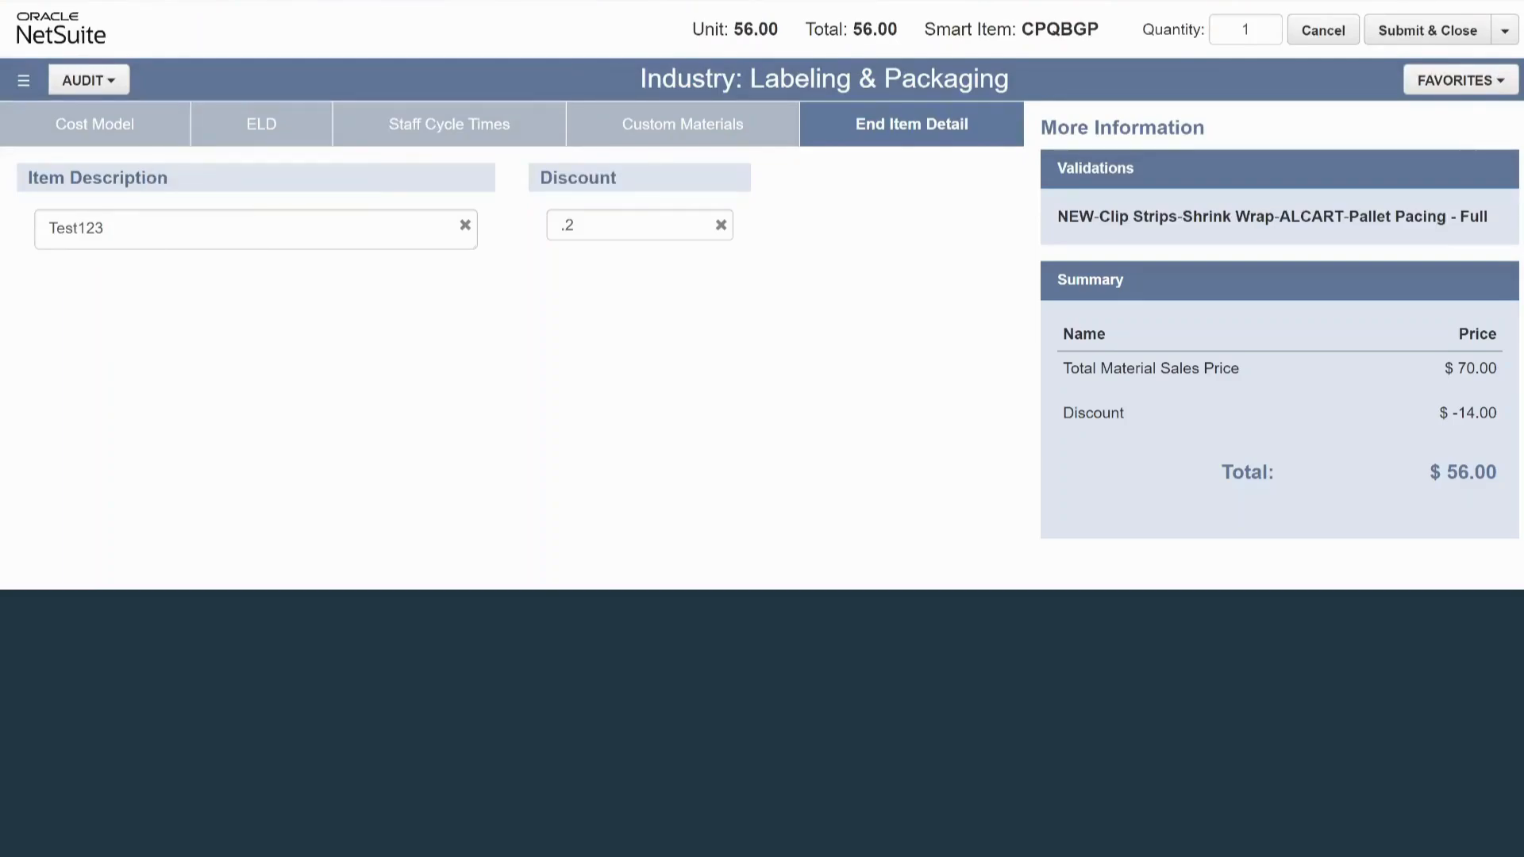
drag(1446, 472, 1497, 473)
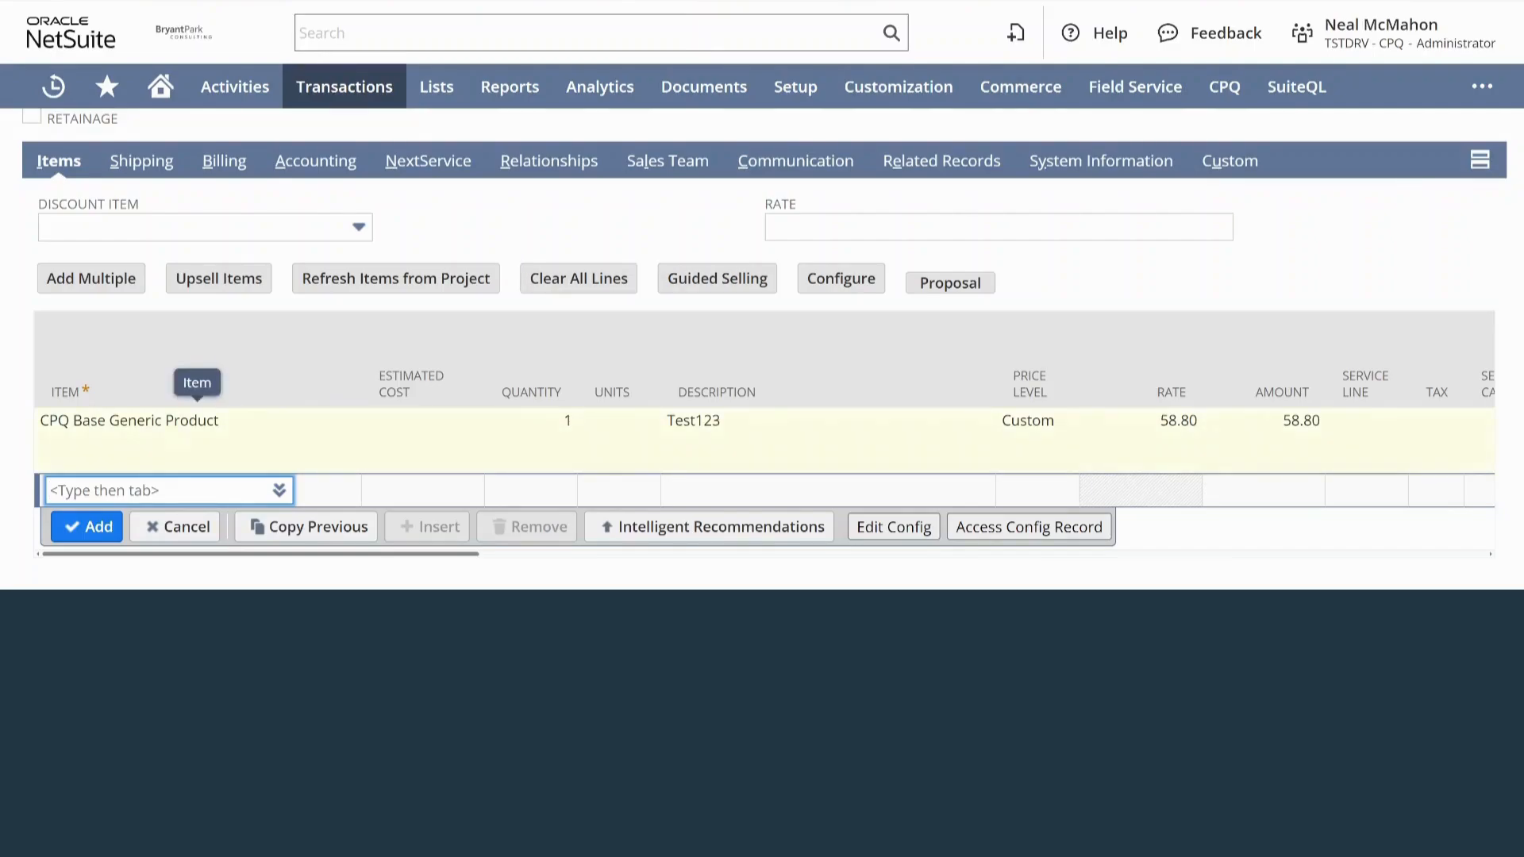
- Check the description in the CPQ Base Generic Product line of the transaction and close the line again
click(823, 421)
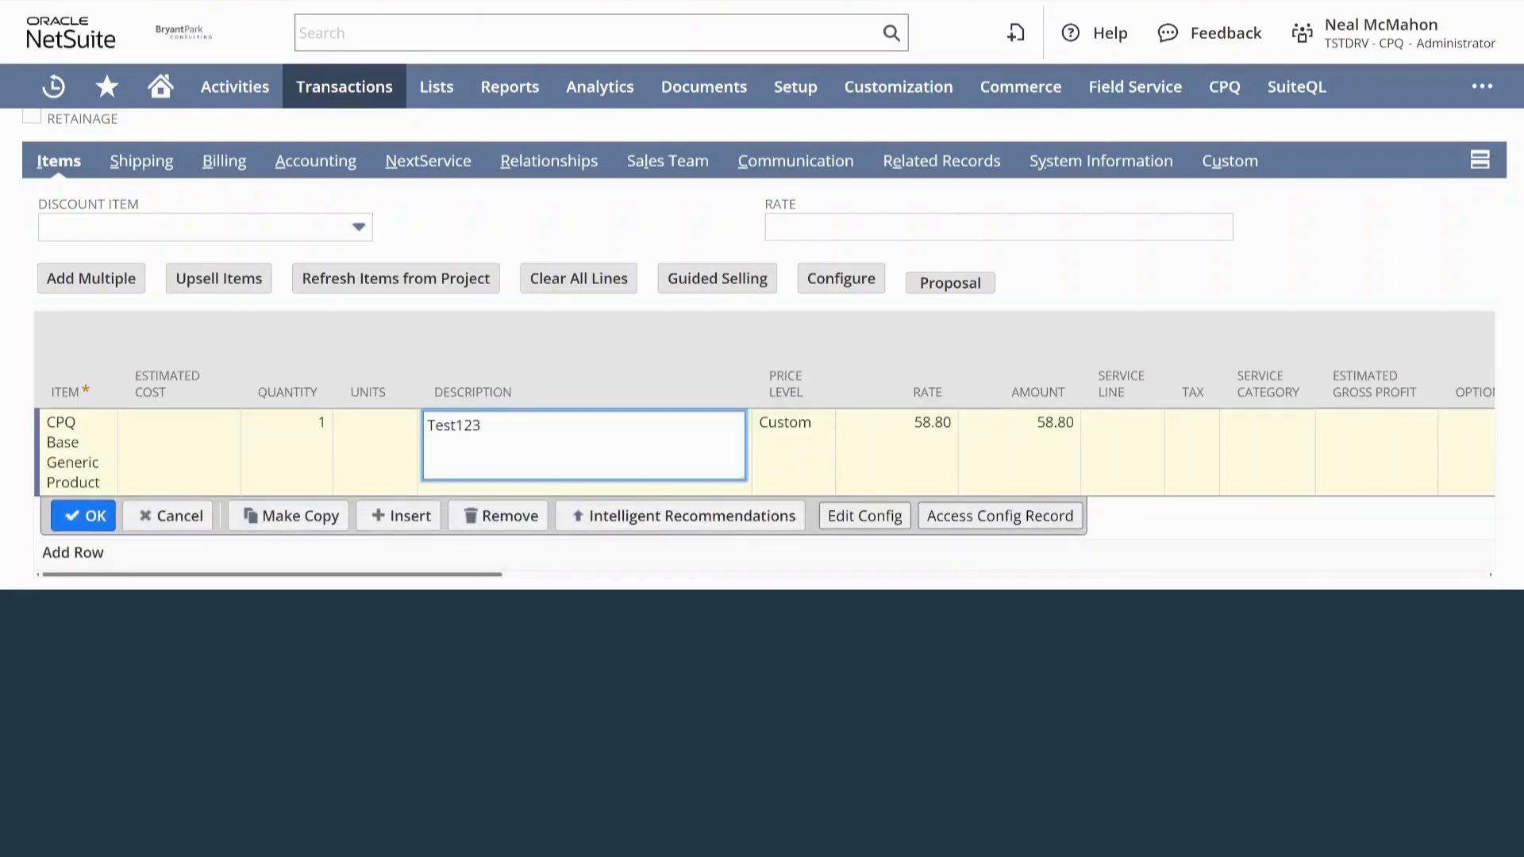
click(84, 515)
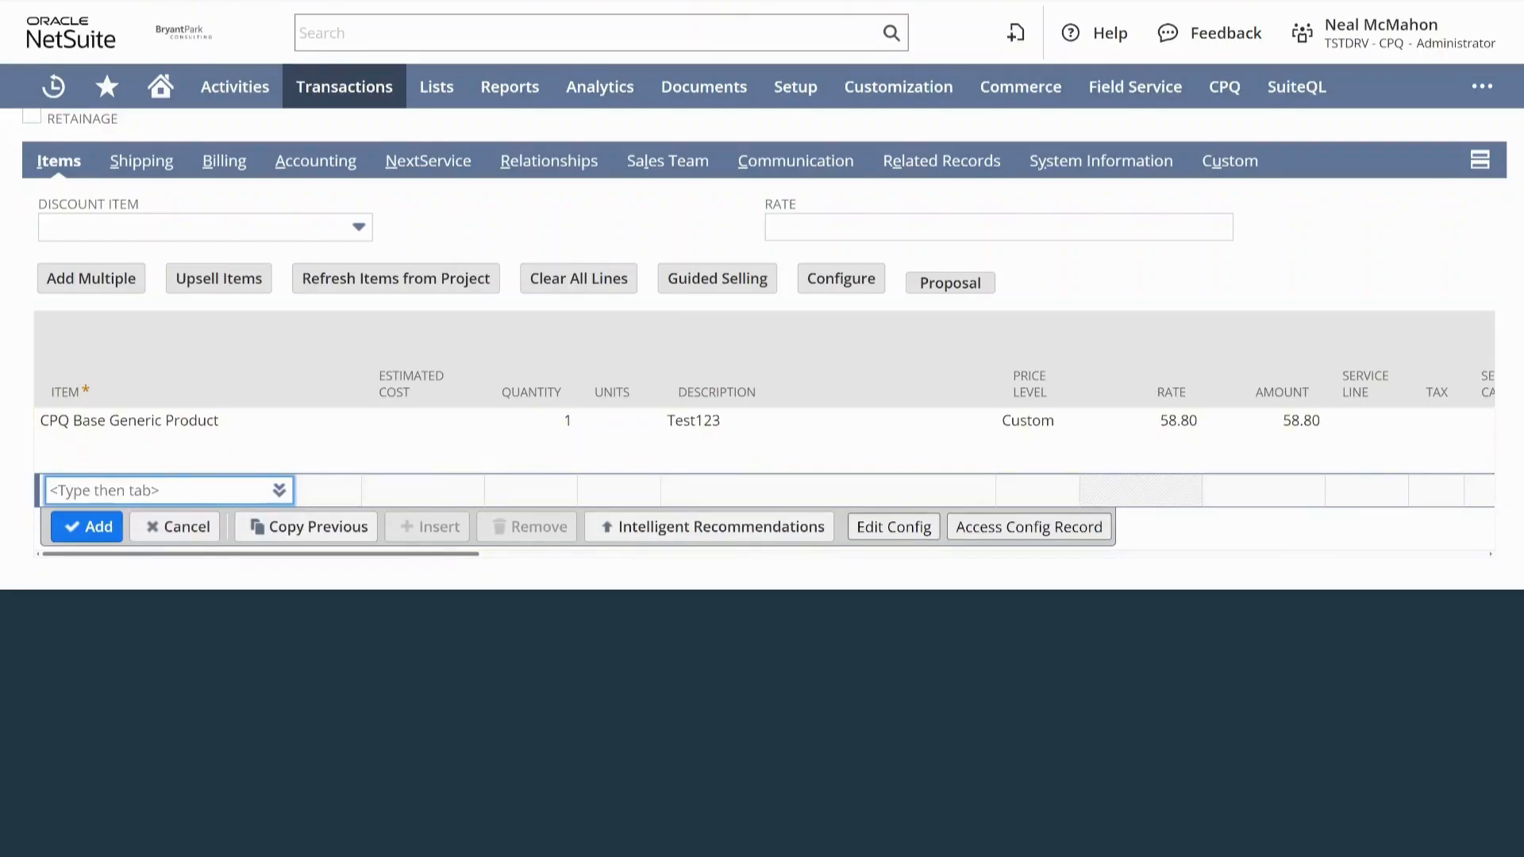
- Return to the medical supplies Guided Selling window and submit the cart with both CaviCide disinfectants and the Warranty Item to the transaction
click(279, 2)
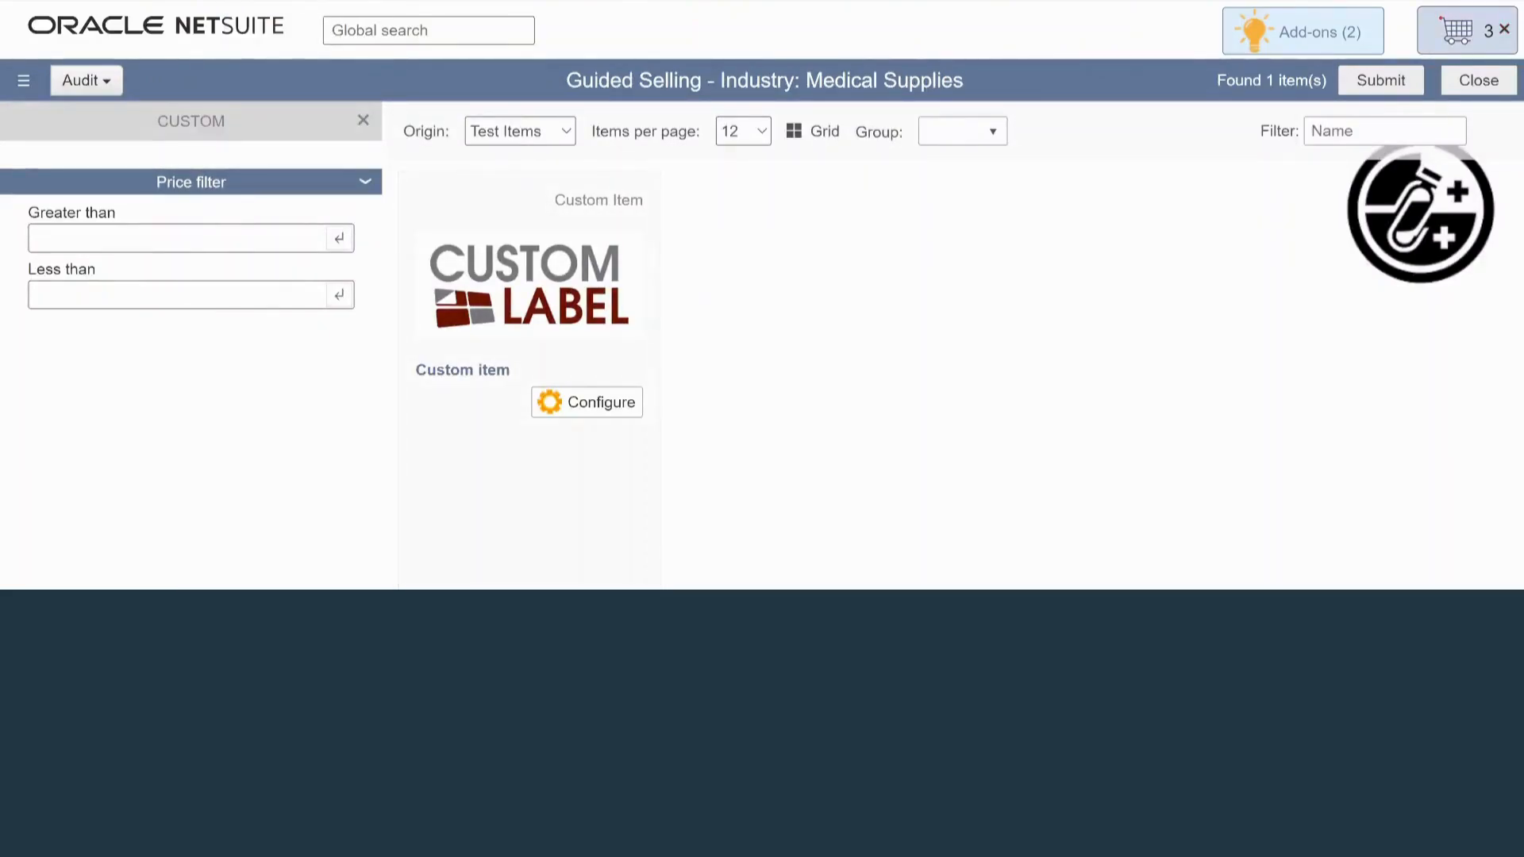
click(1456, 30)
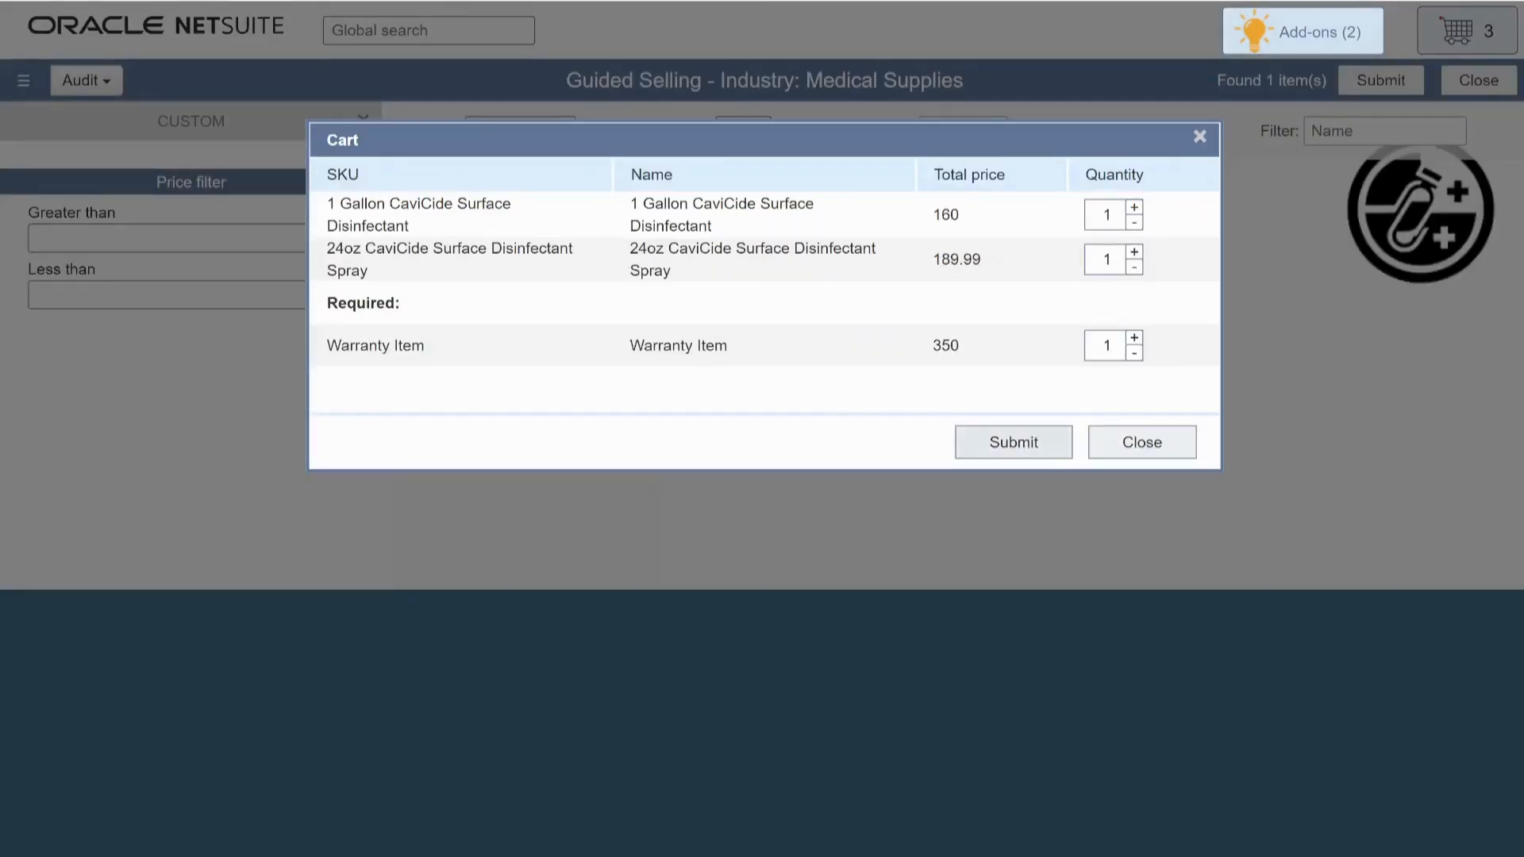
click(1013, 442)
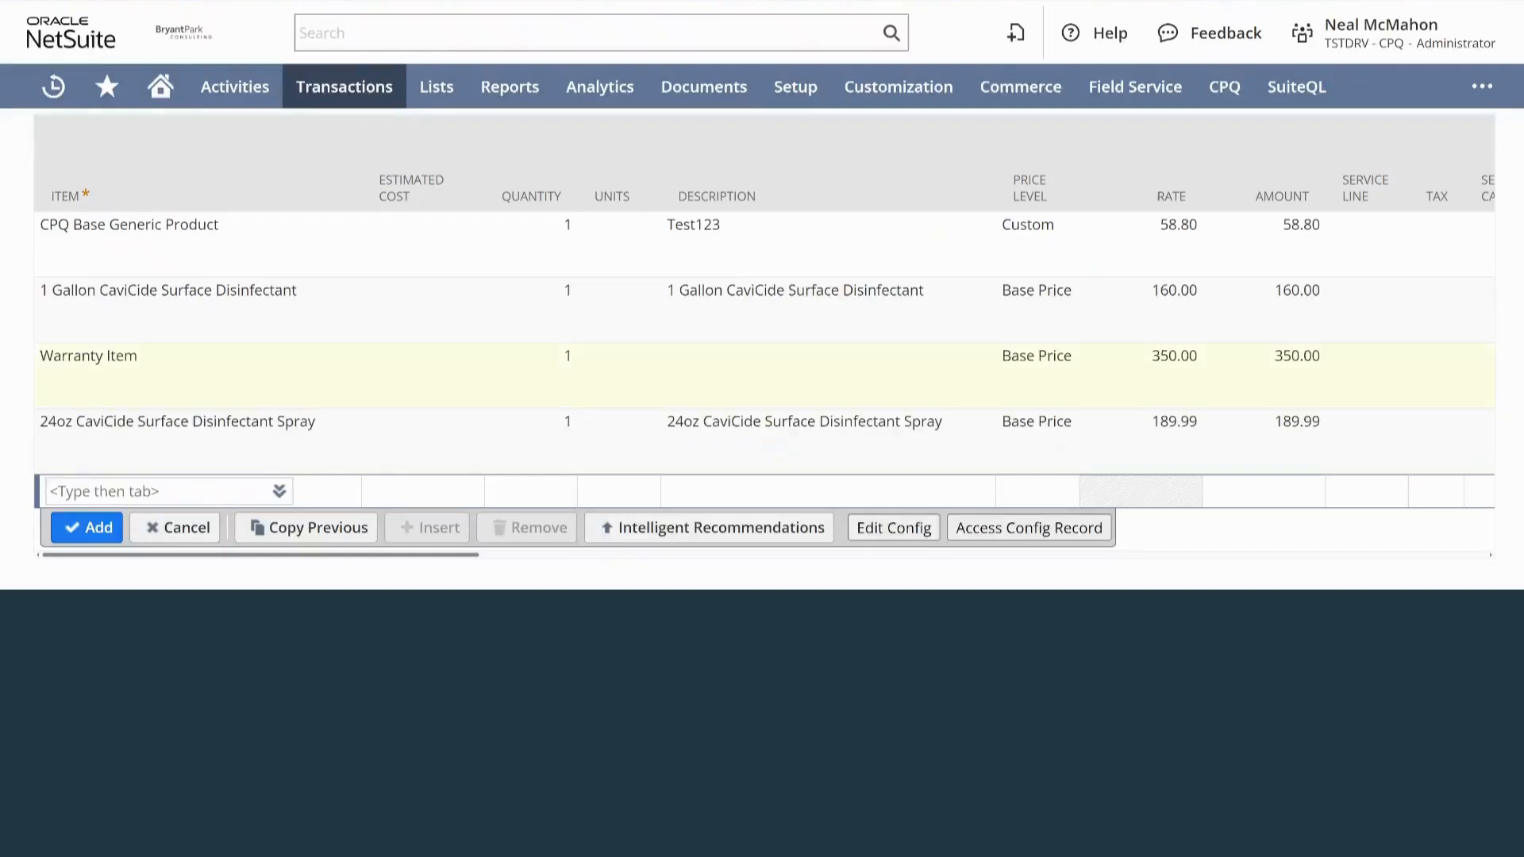